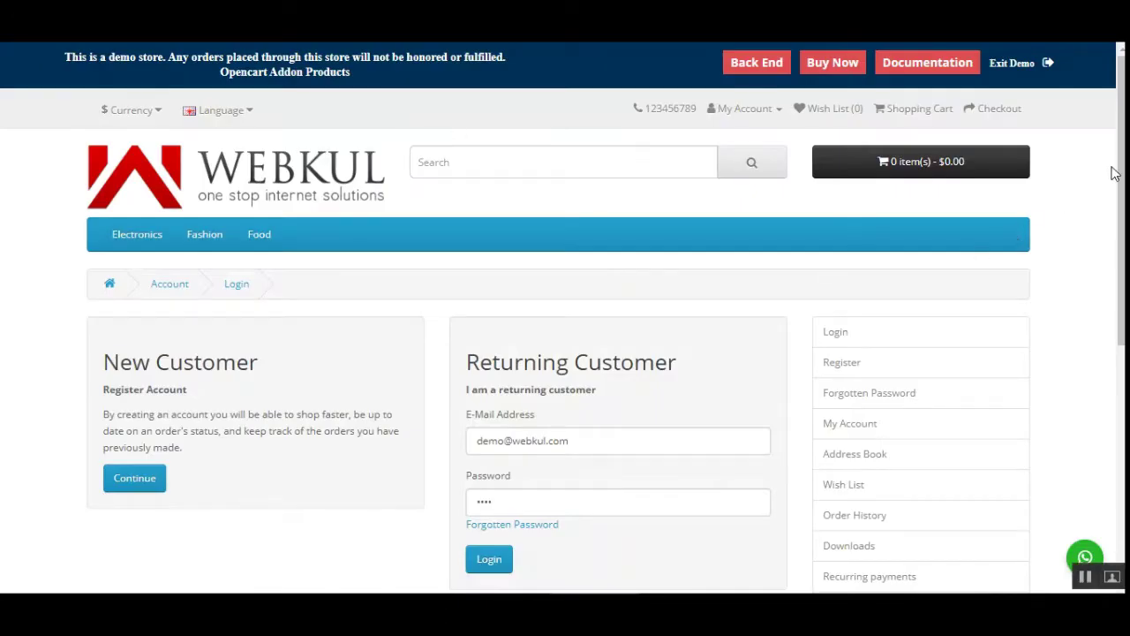
Log in as the returning customer using the prefilled demo credentials
{"action": "scroll", "coordinate": [1114, 173], "scroll_direction": "down", "scroll_amount": 3}
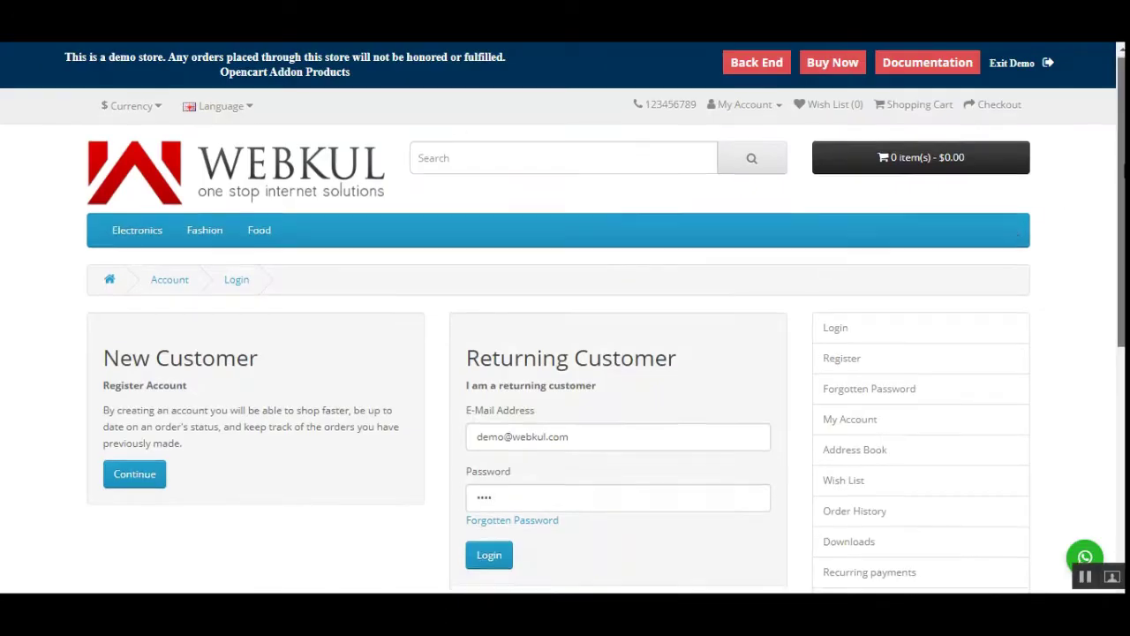
{"action": "scroll", "coordinate": [1123, 139], "scroll_direction": "up", "scroll_amount": 3}
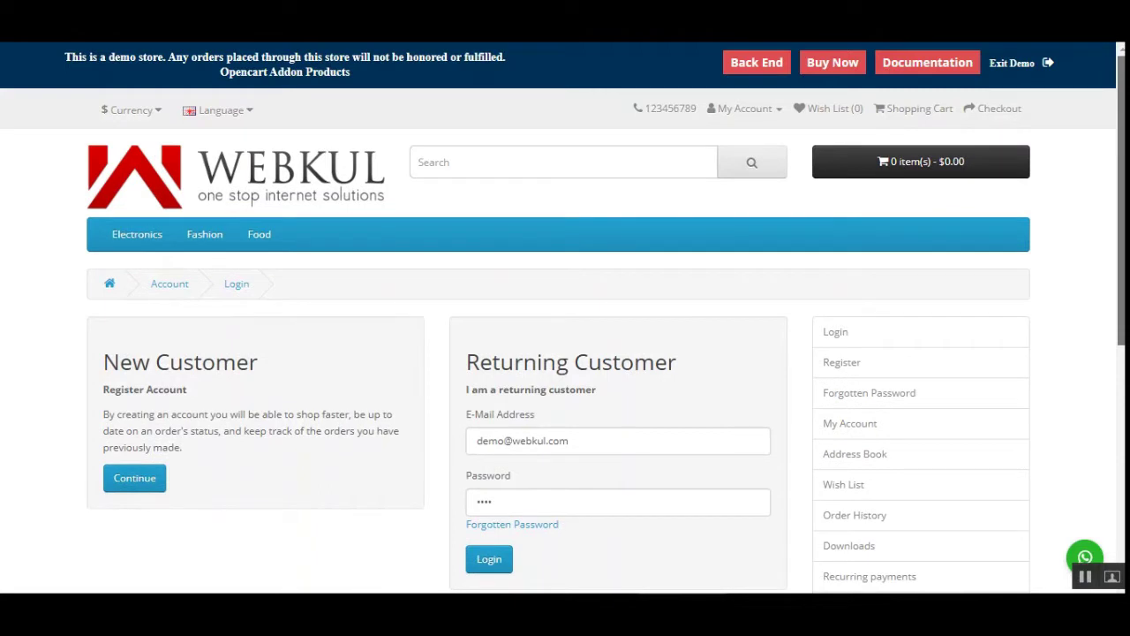
{"action": "scroll", "coordinate": [565, 353], "scroll_direction": "down", "scroll_amount": 1}
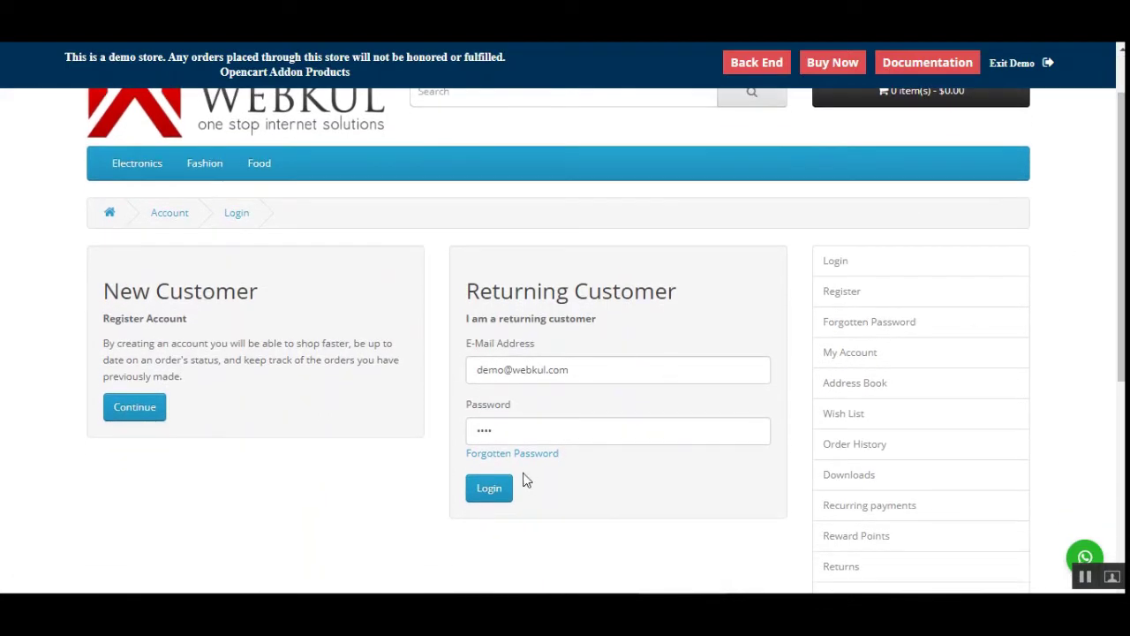
{"action": "left_click", "coordinate": [493, 493]}
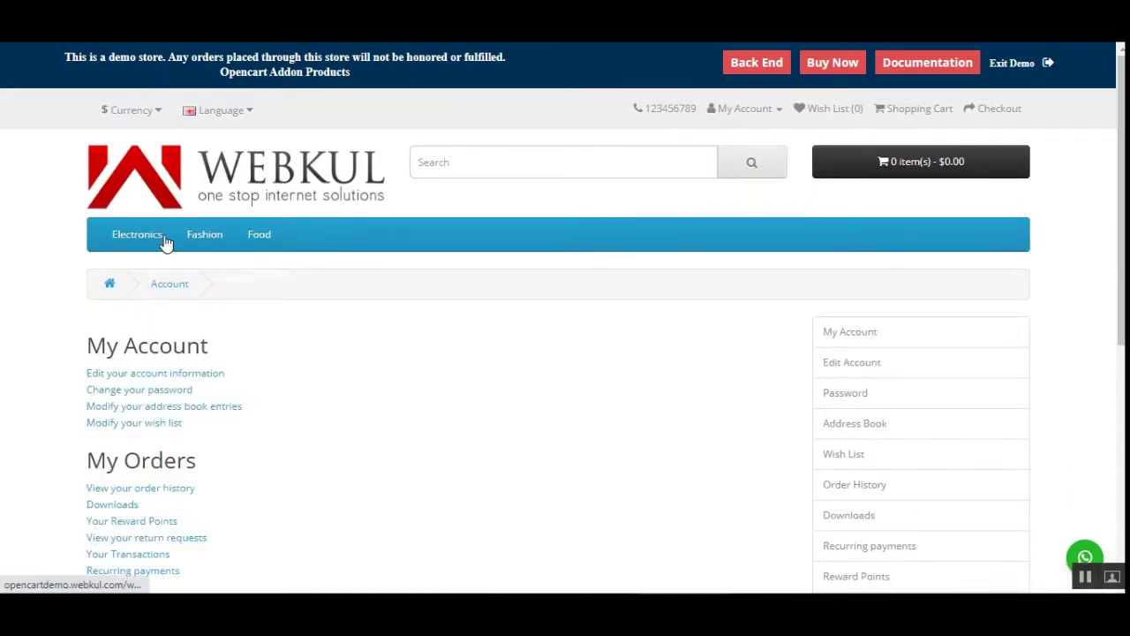
Open the Desktops category and try adding the Canon EOS 5D, backing out of its not-found page
{"action": "mouse_move", "coordinate": [154, 241]}
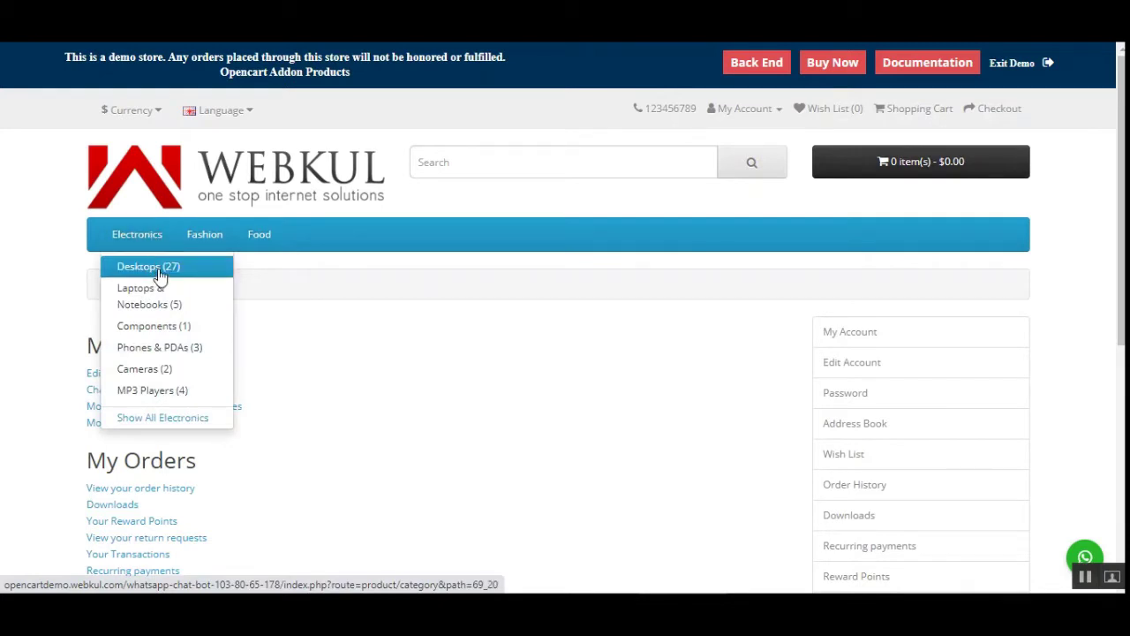
{"action": "left_click", "coordinate": [162, 268]}
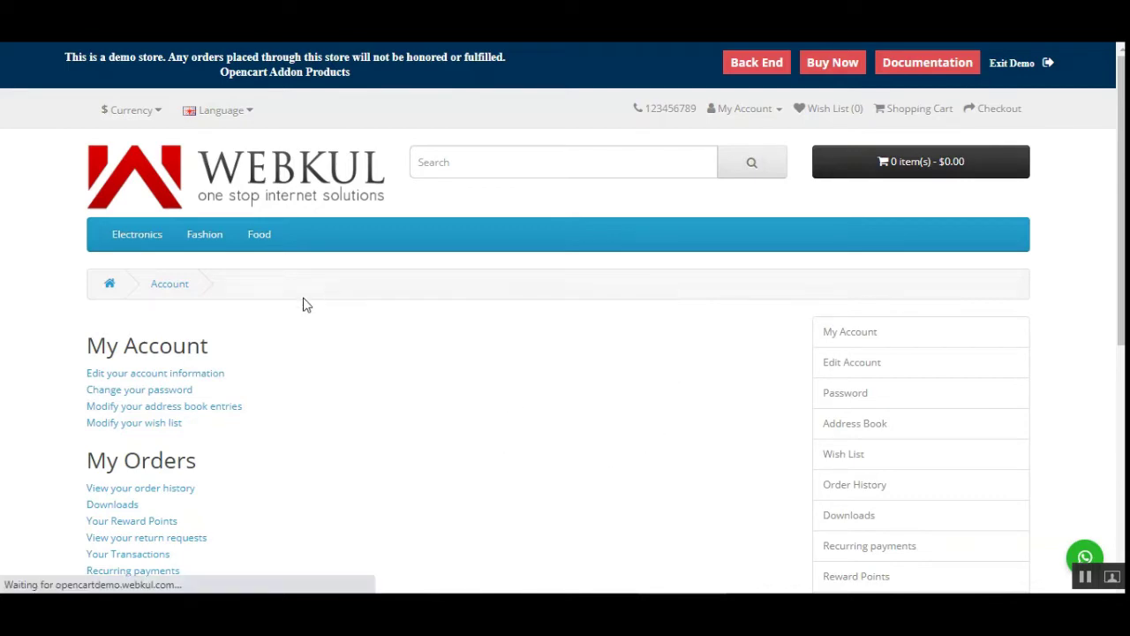
{"action": "scroll", "coordinate": [465, 396], "scroll_direction": "down", "scroll_amount": 1}
{"action": "scroll", "coordinate": [465, 396], "scroll_direction": "down", "scroll_amount": 6}
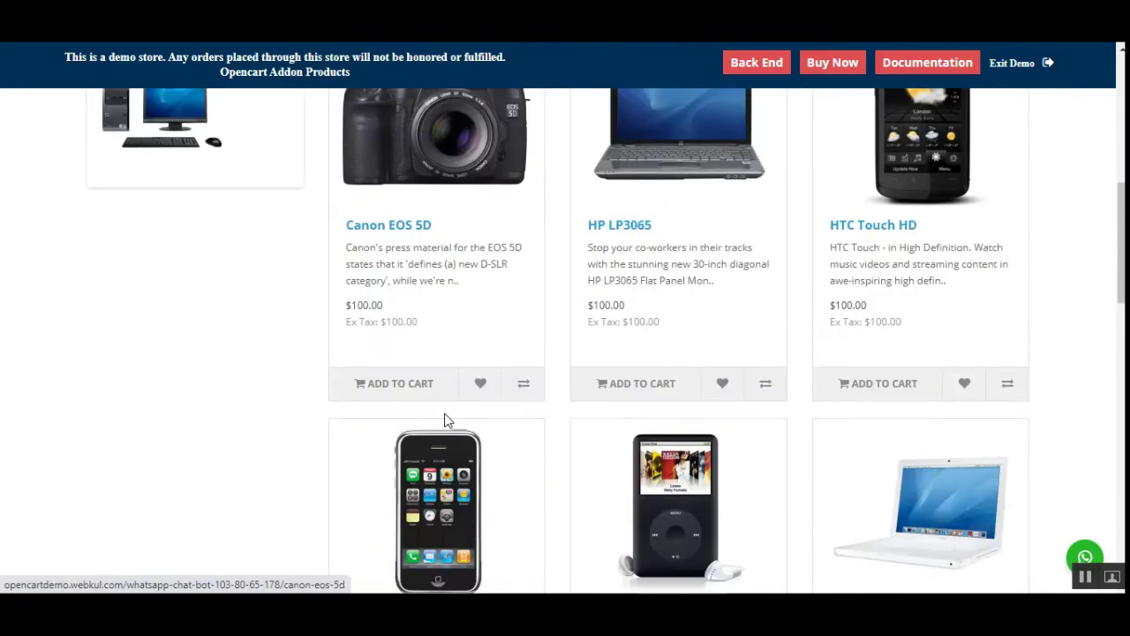
{"action": "left_click", "coordinate": [404, 387]}
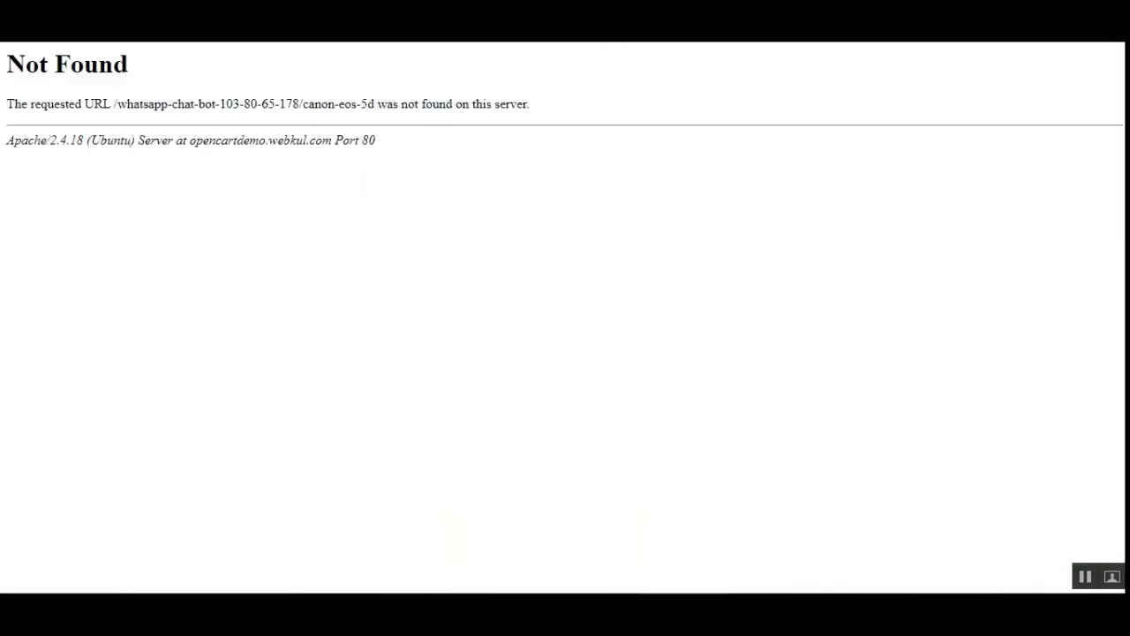
{"action": "key", "text": "alt+Left"}
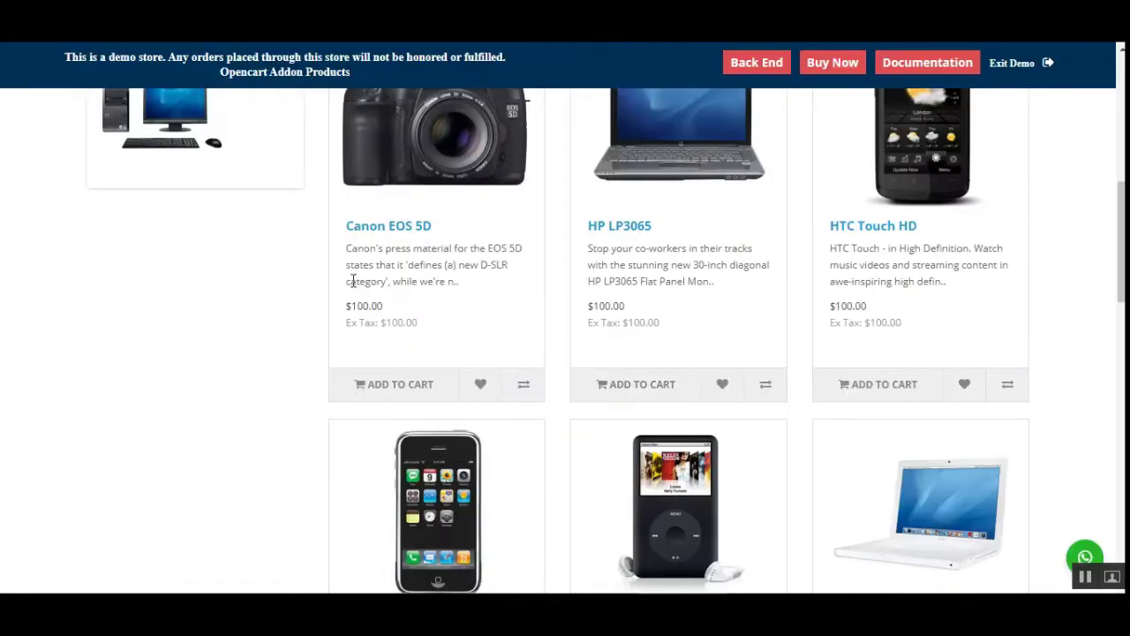
Add the HTC Touch HD and MacBook to the cart and view the $600.00 total
{"action": "scroll", "coordinate": [601, 394], "scroll_direction": "down", "scroll_amount": 3}
{"action": "scroll", "coordinate": [626, 398], "scroll_direction": "up", "scroll_amount": 4}
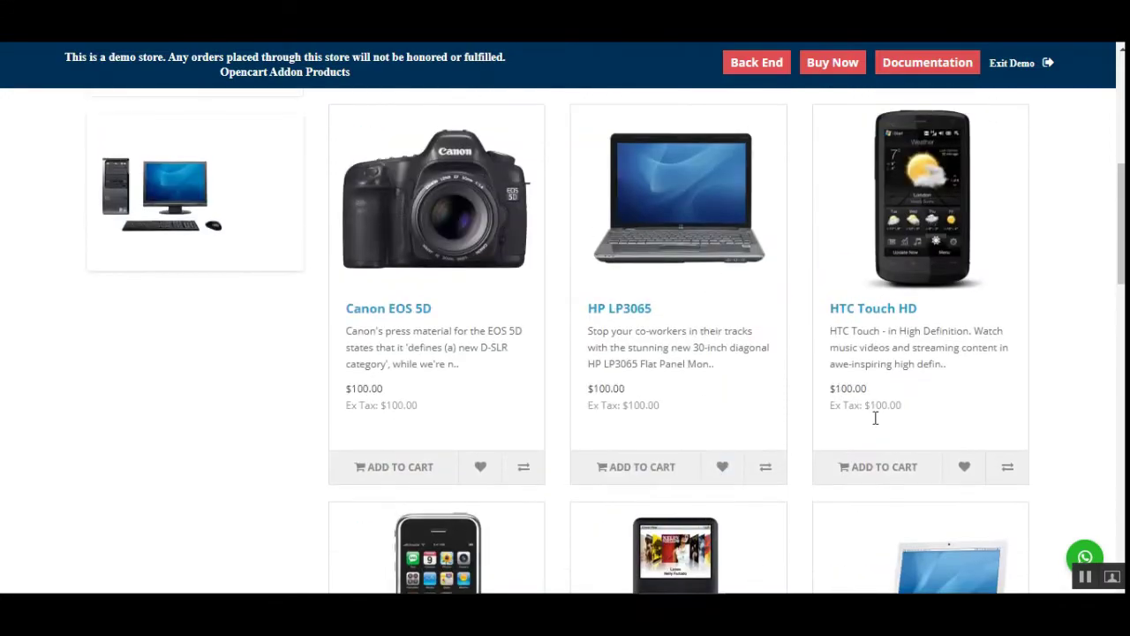
{"action": "left_click", "coordinate": [872, 481]}
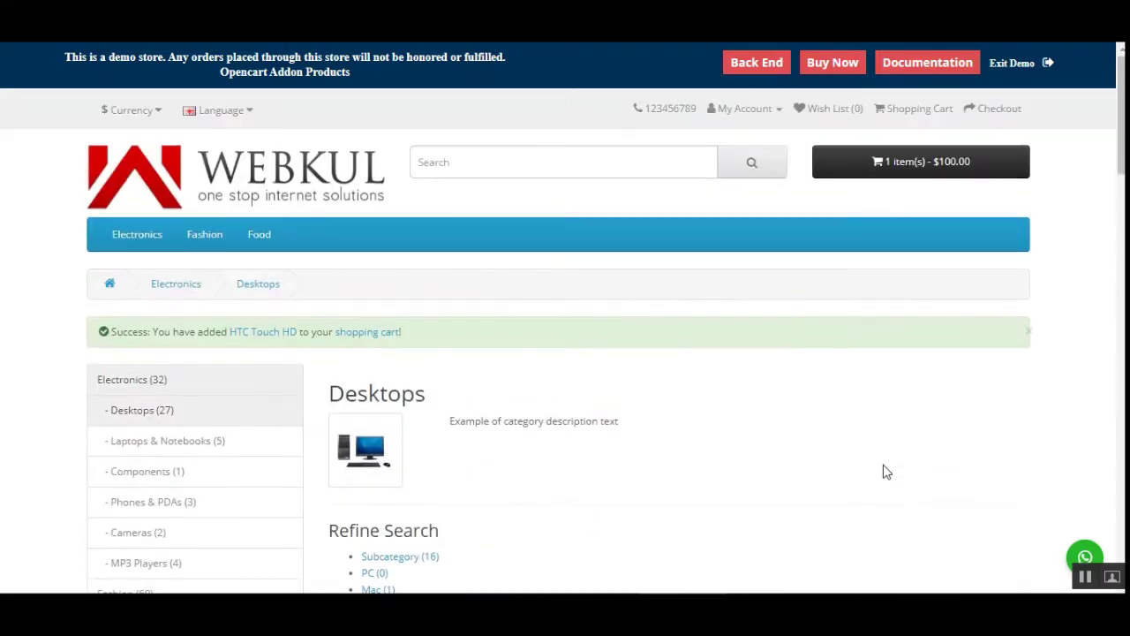
{"action": "scroll", "coordinate": [671, 432], "scroll_direction": "down", "scroll_amount": 6}
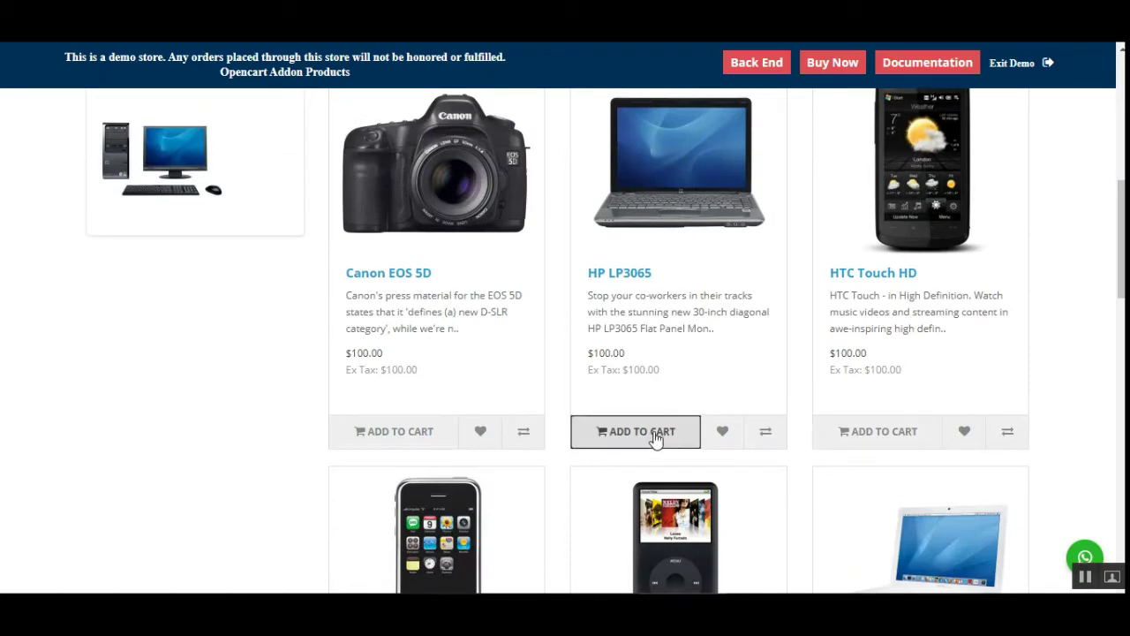
{"action": "left_click", "coordinate": [654, 440]}
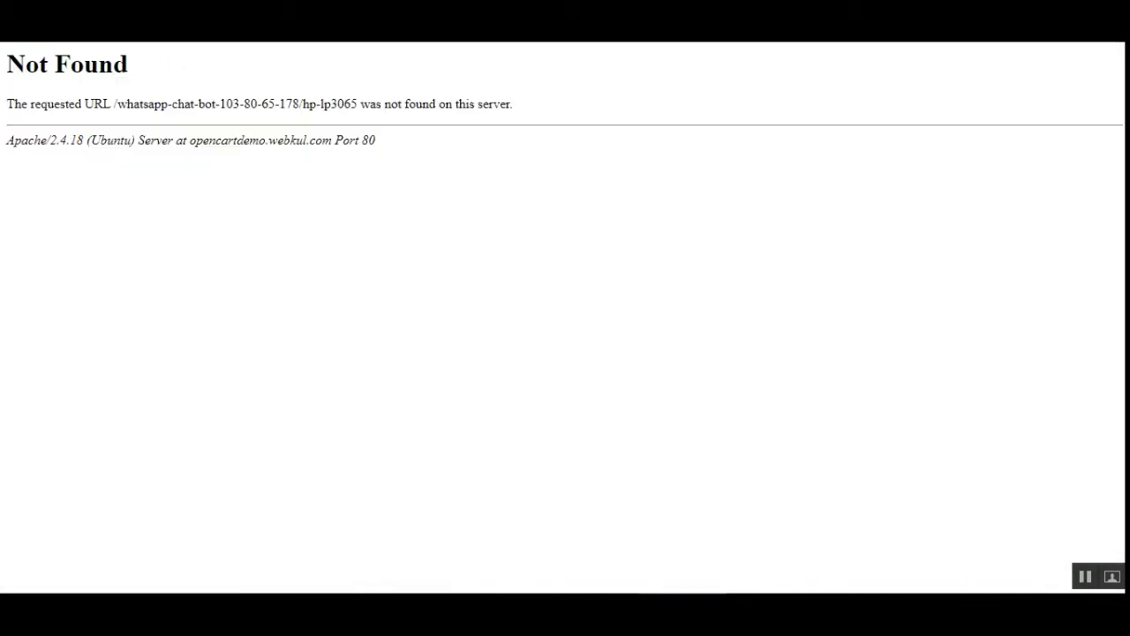
{"action": "key", "text": "alt+Left"}
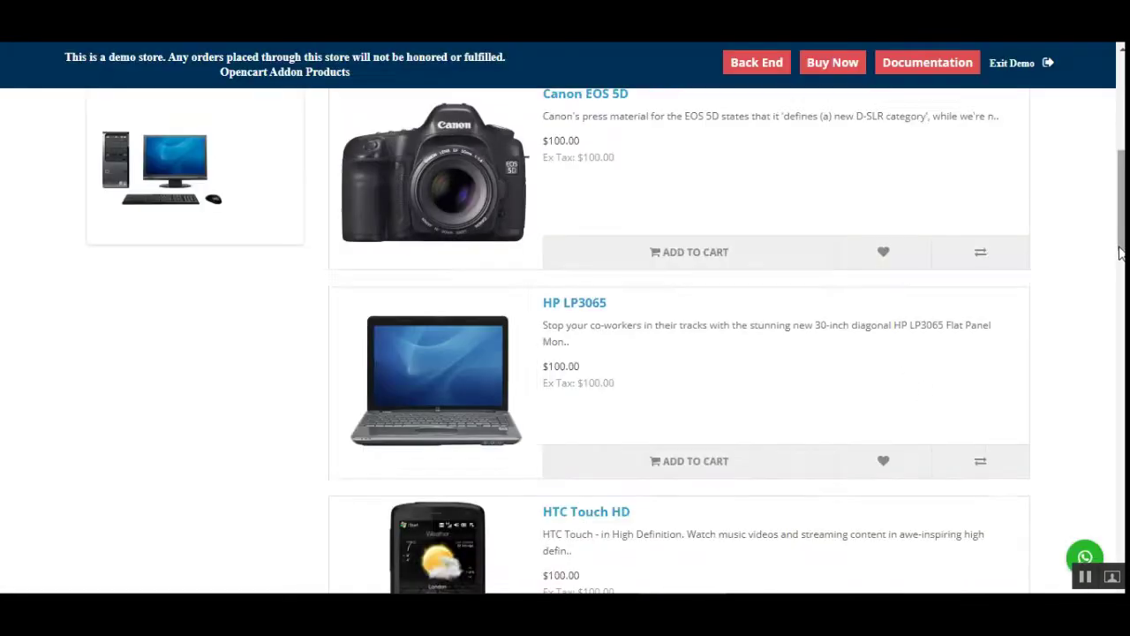
{"action": "scroll", "coordinate": [900, 360], "scroll_direction": "down", "scroll_amount": 4}
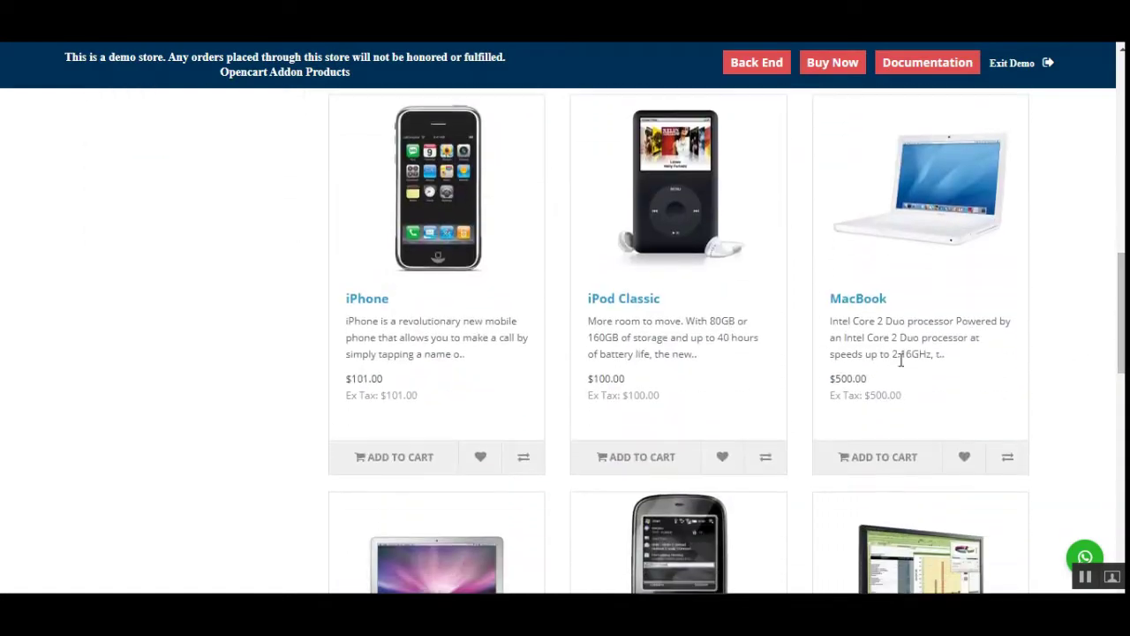
{"action": "left_click", "coordinate": [910, 449]}
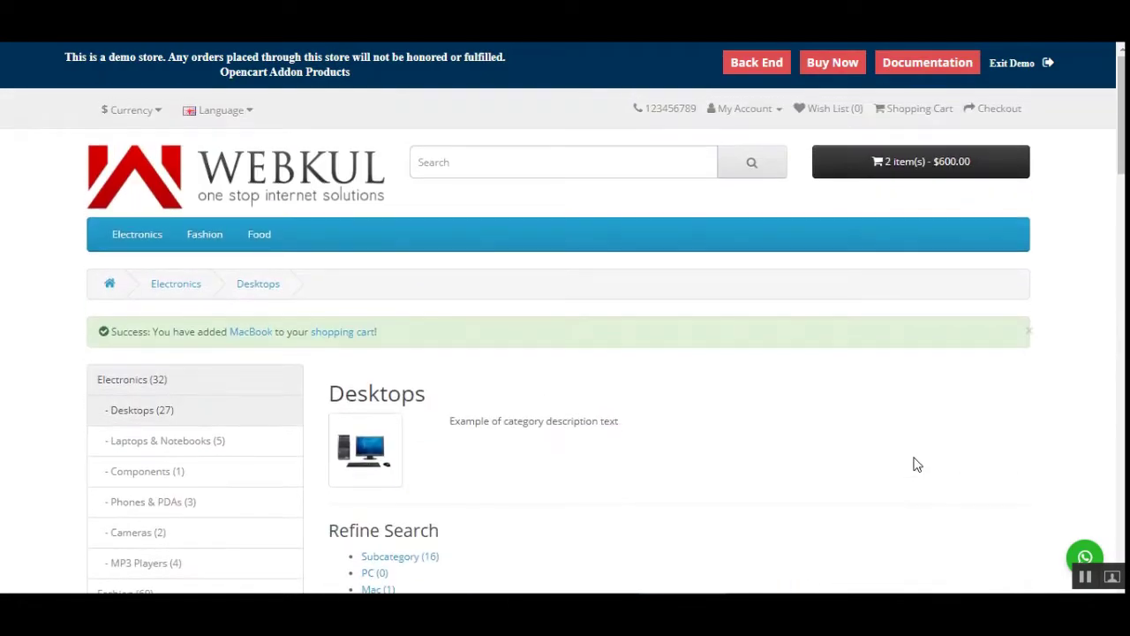
{"action": "left_click", "coordinate": [900, 174]}
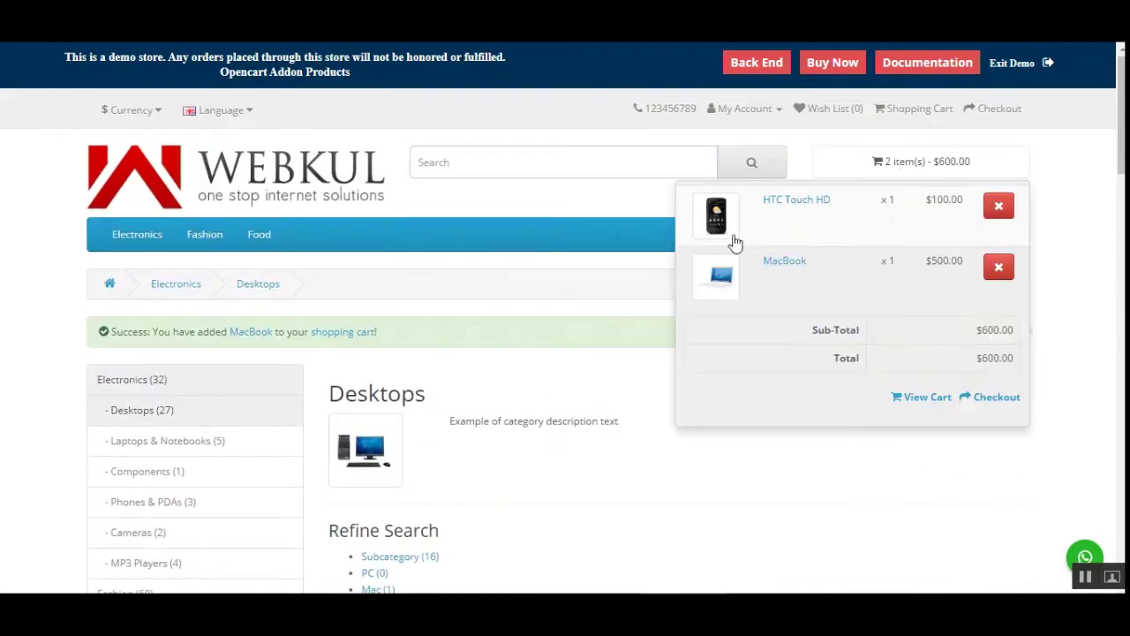
Proceed to checkout and tick the Group A ($60.00) custom field in Billing Details
{"action": "left_click", "coordinate": [995, 402]}
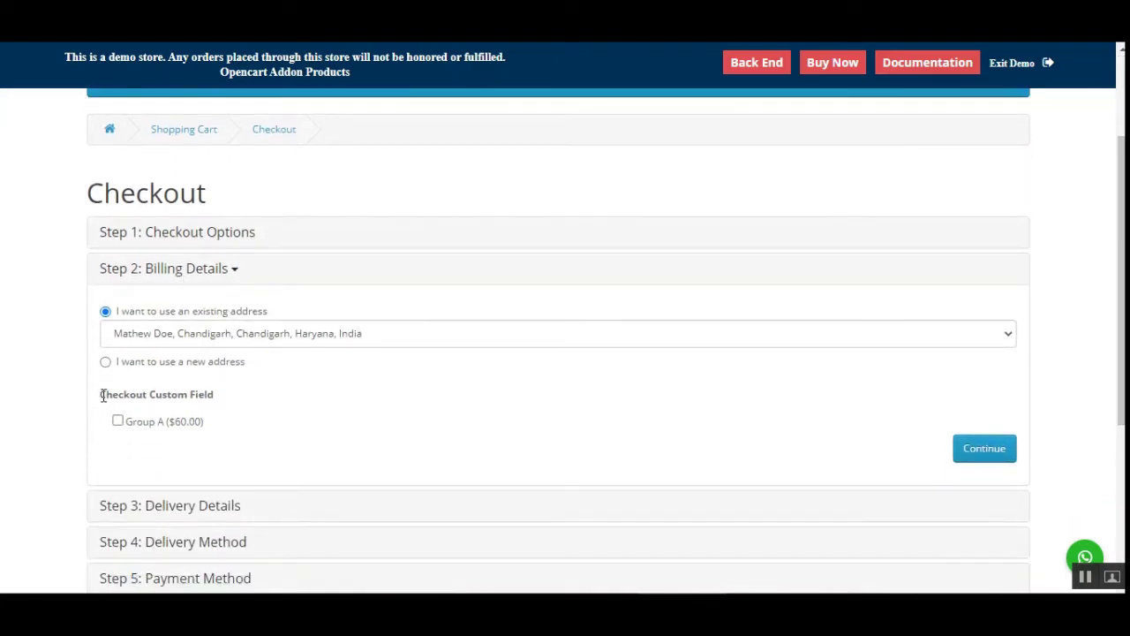
{"action": "left_click_drag", "start_coordinate": [101, 394], "coordinate": [214, 400]}
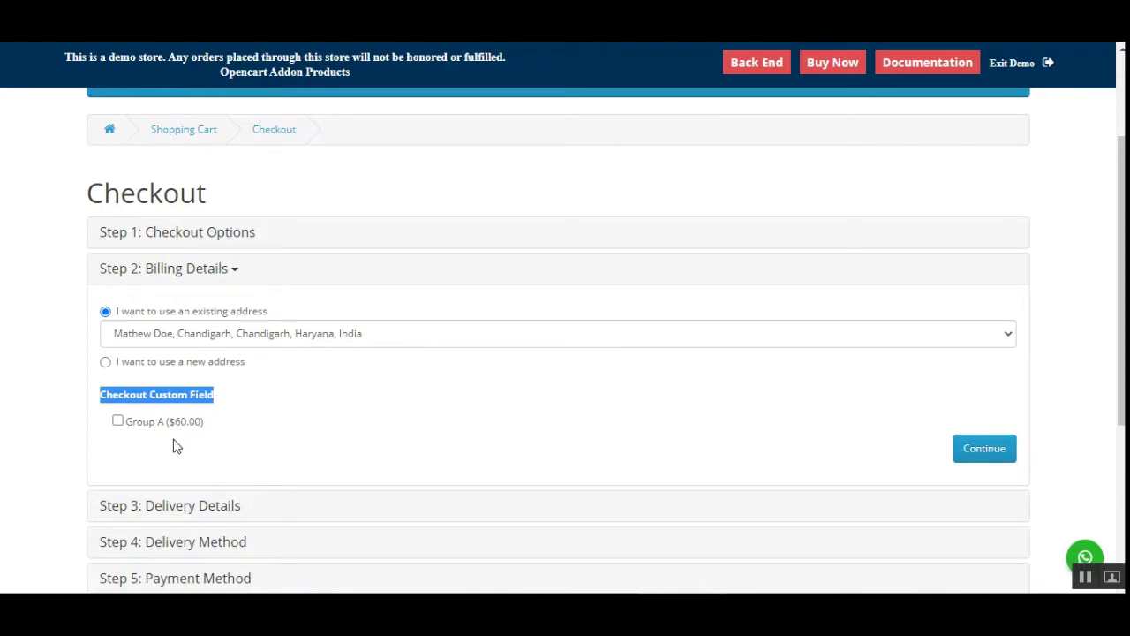
{"action": "left_click", "coordinate": [72, 431]}
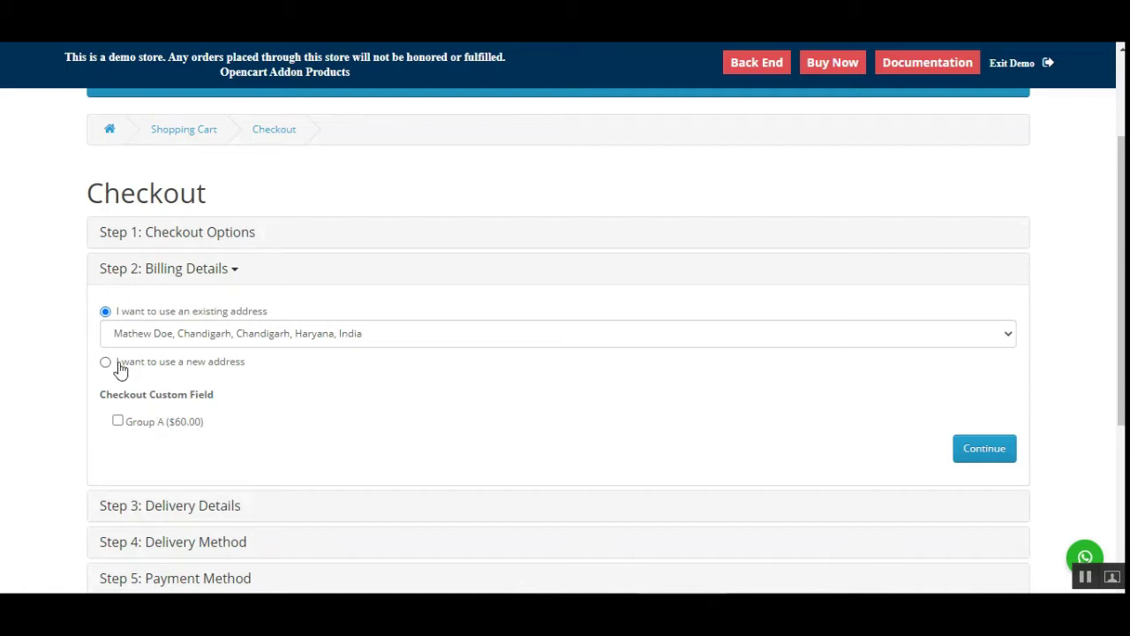
{"action": "left_click", "coordinate": [117, 421]}
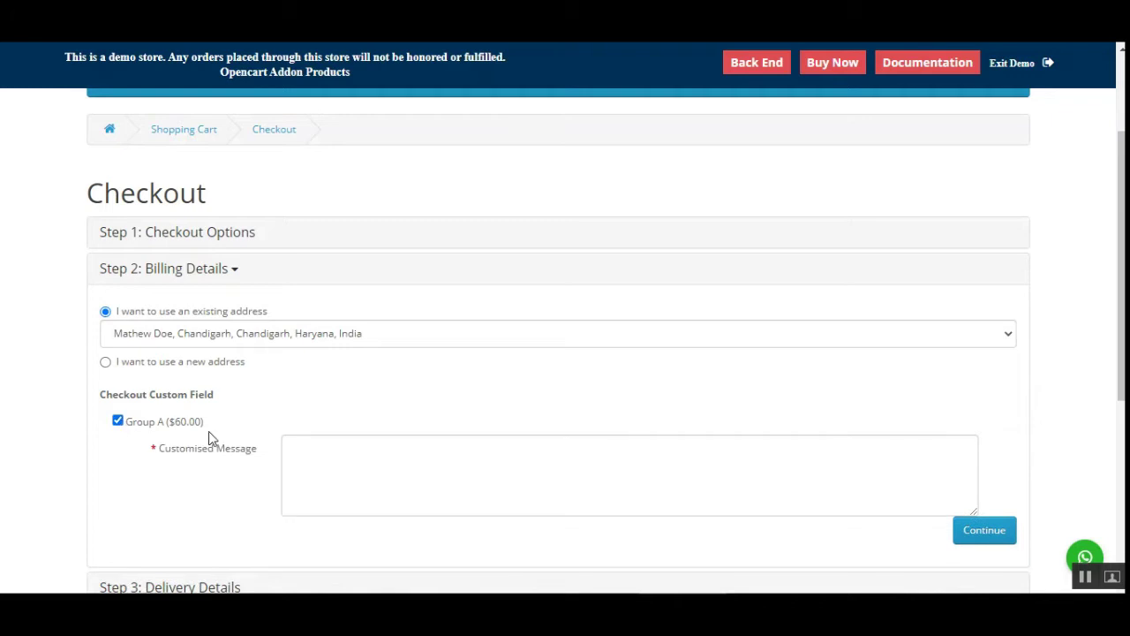
Enter 'Test for the custom checkout fields for the opencart webstore' as the Customised Message
{"action": "left_click", "coordinate": [471, 478]}
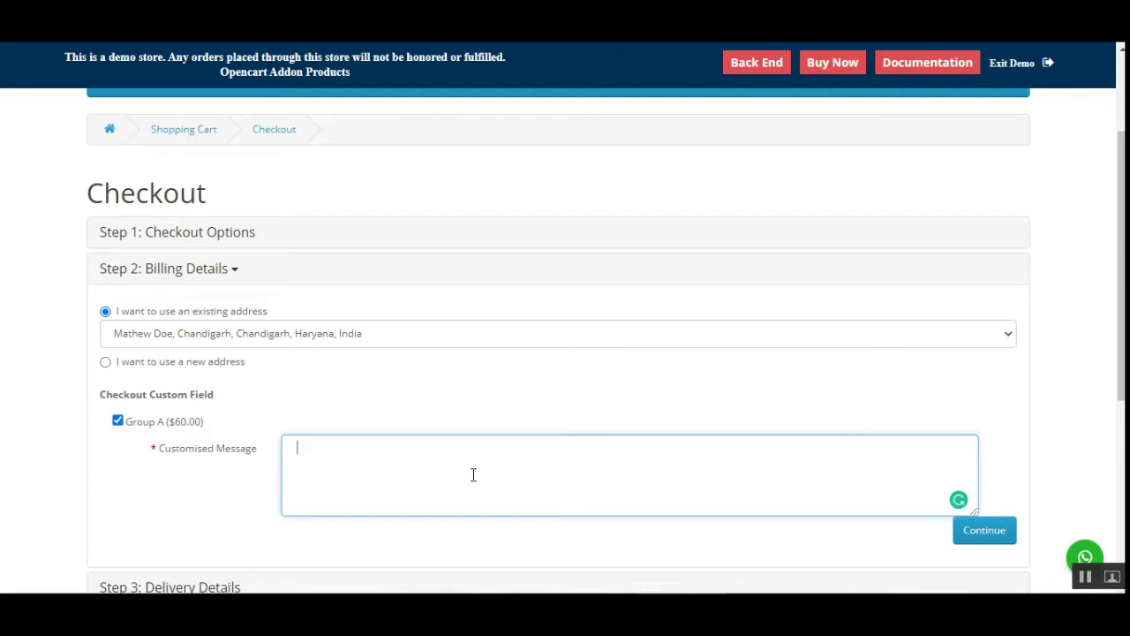
{"action": "type", "text": "Test for the custom checkout f"}
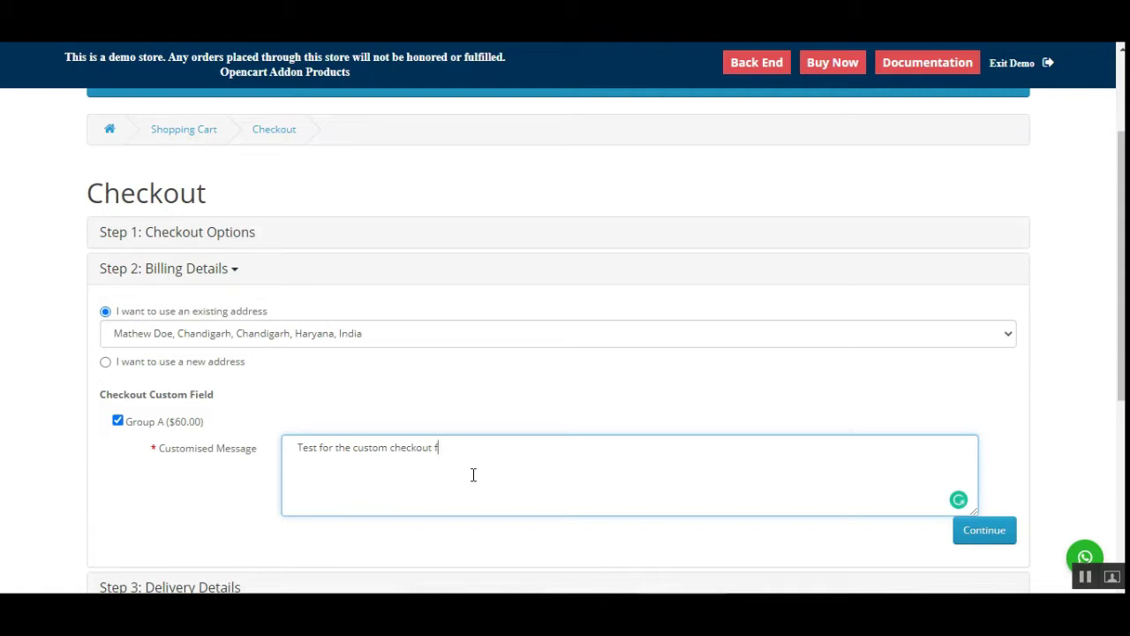
{"action": "type", "text": "ields for th opencart"}
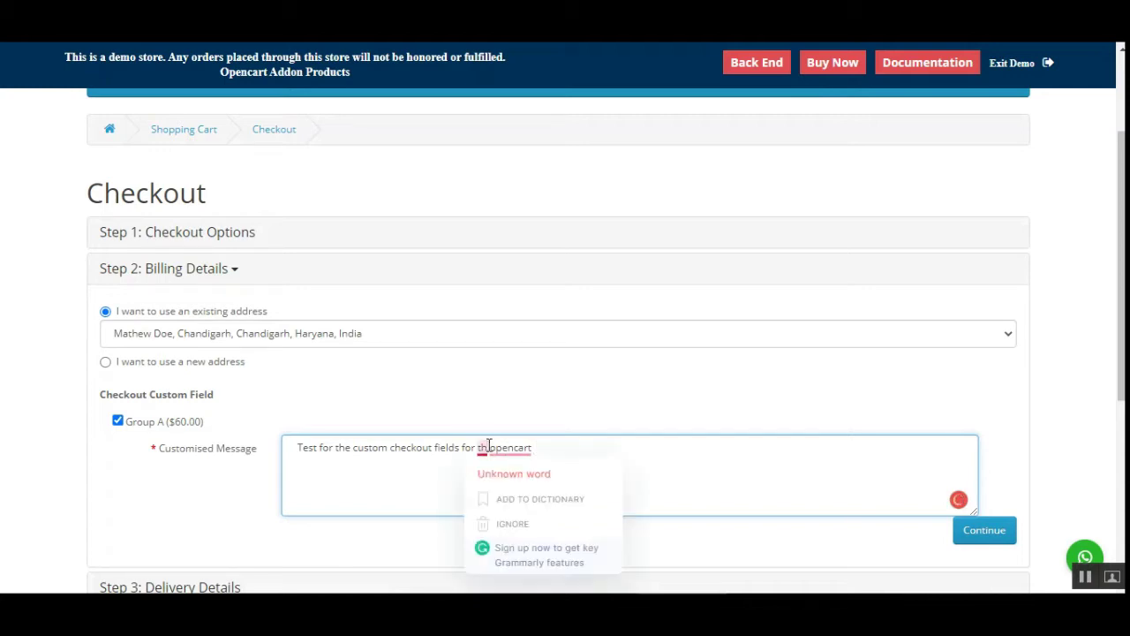
{"action": "left_click", "coordinate": [490, 446]}
{"action": "type", "text": "encart"}
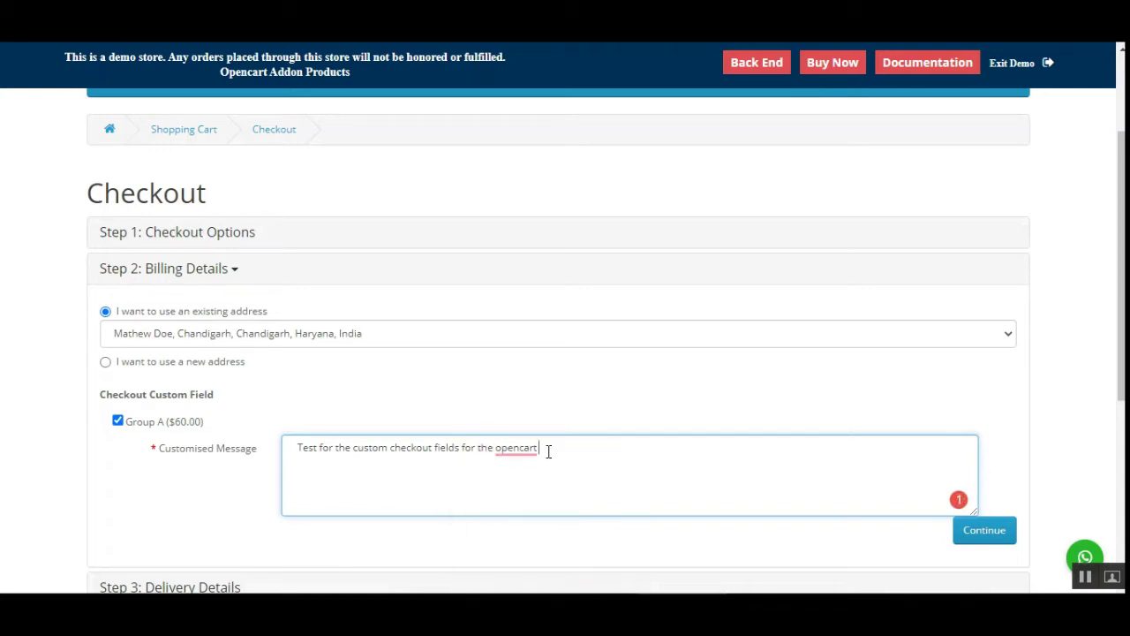
{"action": "type", "text": " webstore"}
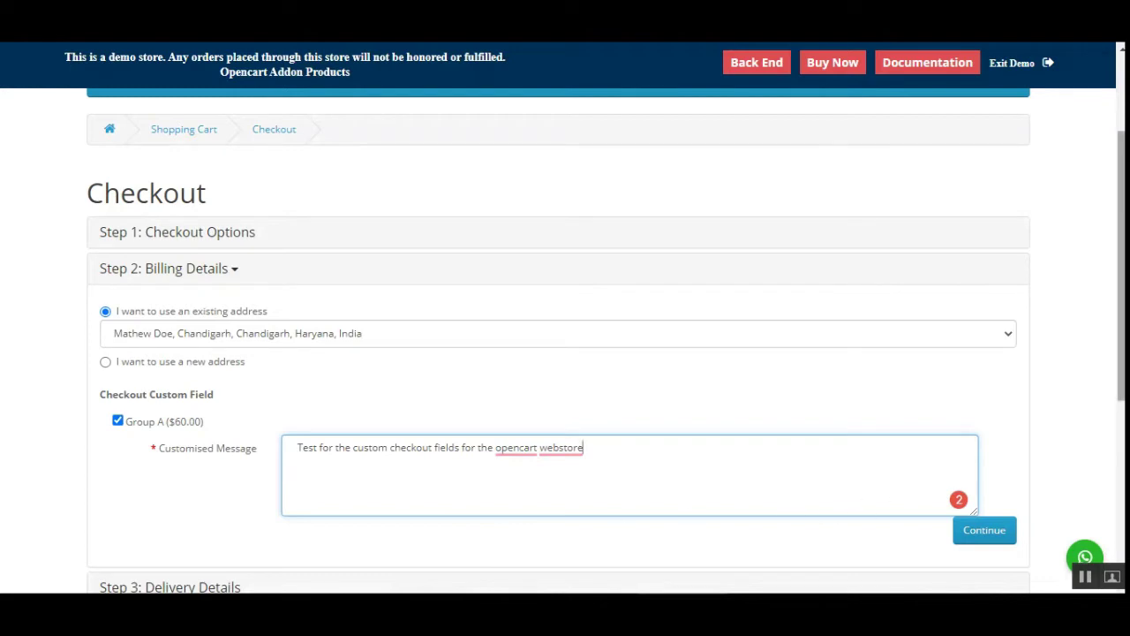
{"action": "scroll", "coordinate": [983, 487], "scroll_direction": "down", "scroll_amount": 1}
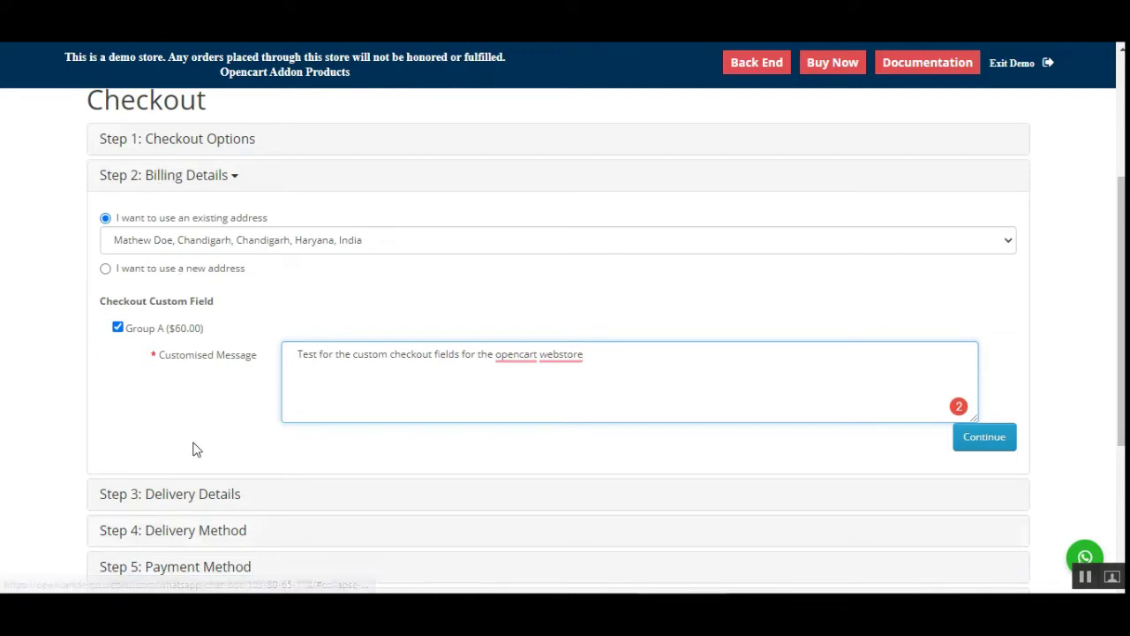
{"action": "scroll", "coordinate": [201, 441], "scroll_direction": "down", "scroll_amount": 1}
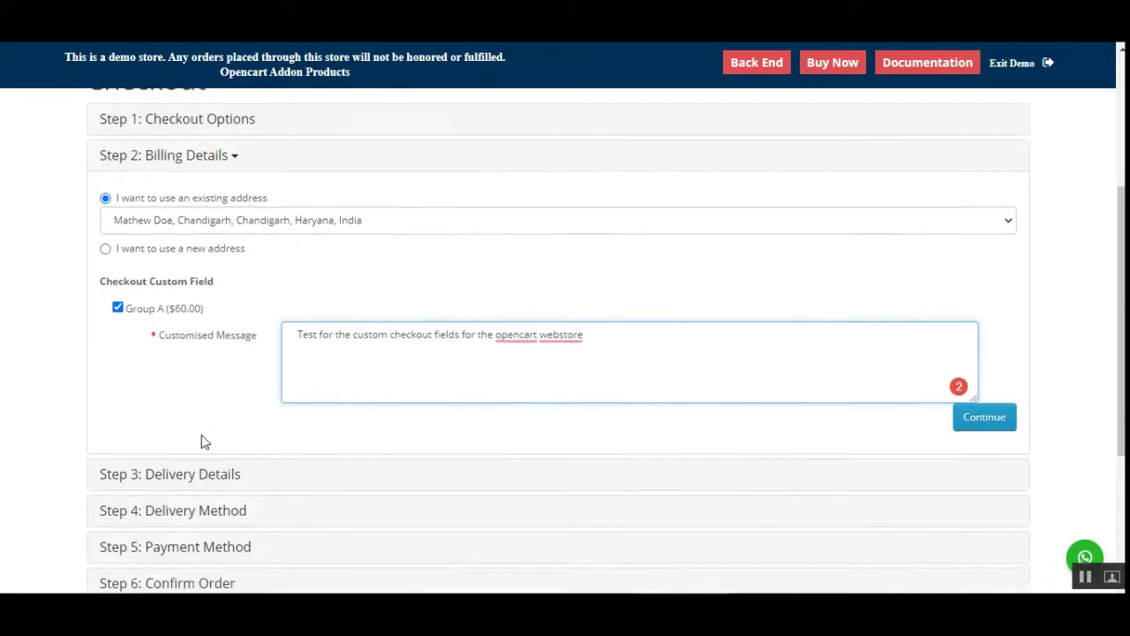
In Delivery Details, tick Group C ($120.00), choose One Day Delivery, and continue
{"action": "left_click", "coordinate": [973, 357]}
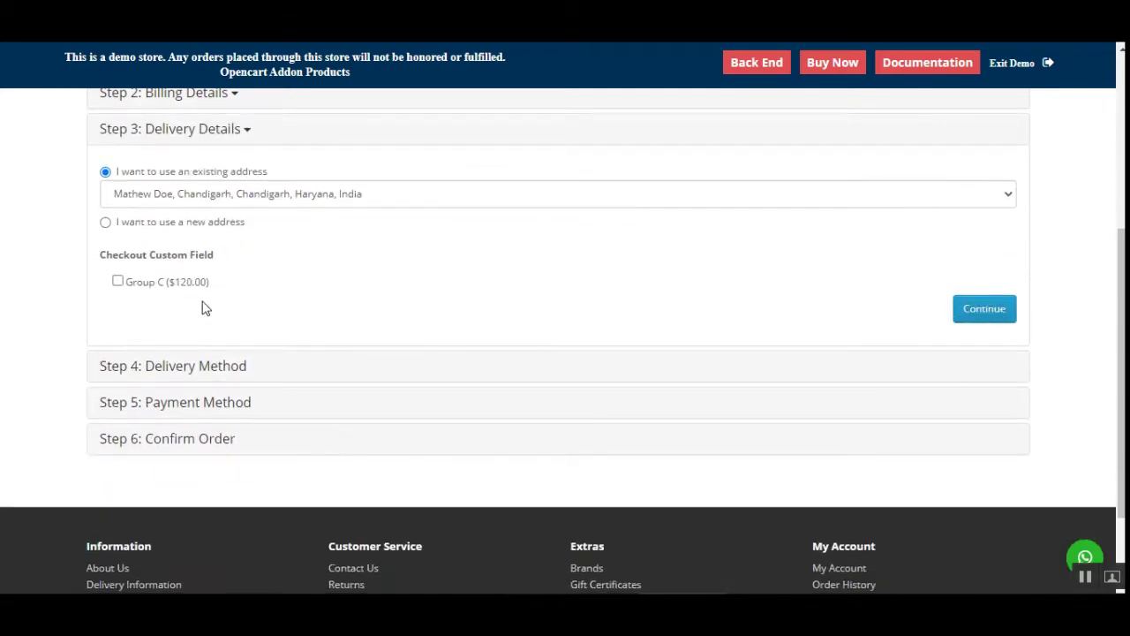
{"action": "scroll", "coordinate": [212, 300], "scroll_direction": "up", "scroll_amount": 1}
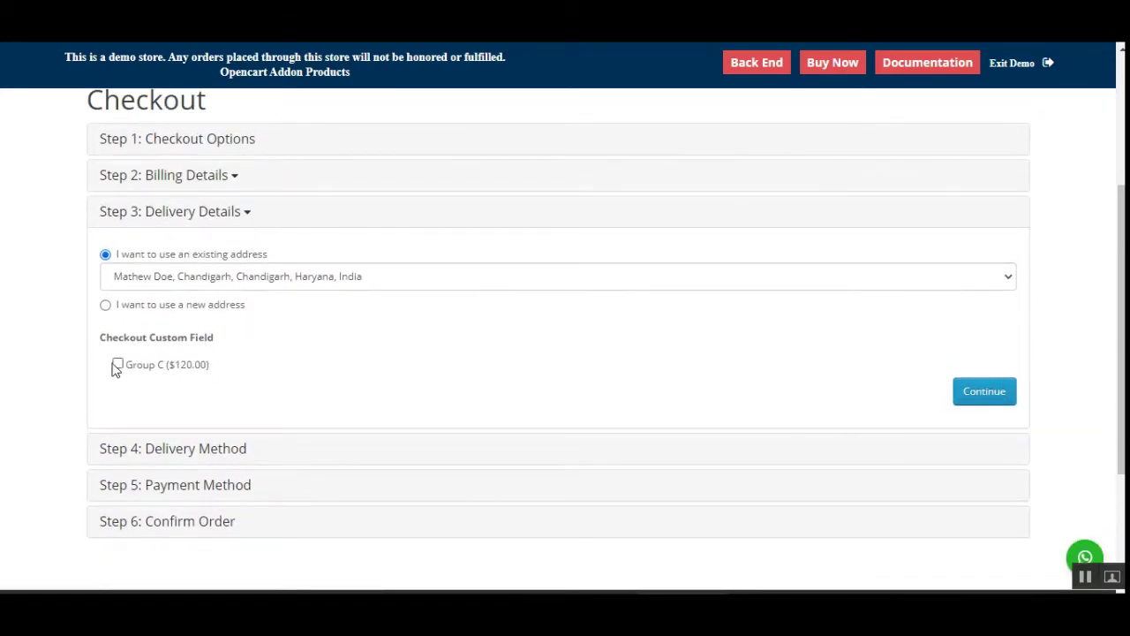
{"action": "left_click_drag", "start_coordinate": [118, 337], "coordinate": [218, 341]}
{"action": "left_click", "coordinate": [152, 337]}
{"action": "left_click_drag", "start_coordinate": [148, 343], "coordinate": [224, 346]}
{"action": "left_click", "coordinate": [146, 336]}
{"action": "left_click_drag", "start_coordinate": [118, 337], "coordinate": [187, 337]}
{"action": "left_click", "coordinate": [117, 364]}
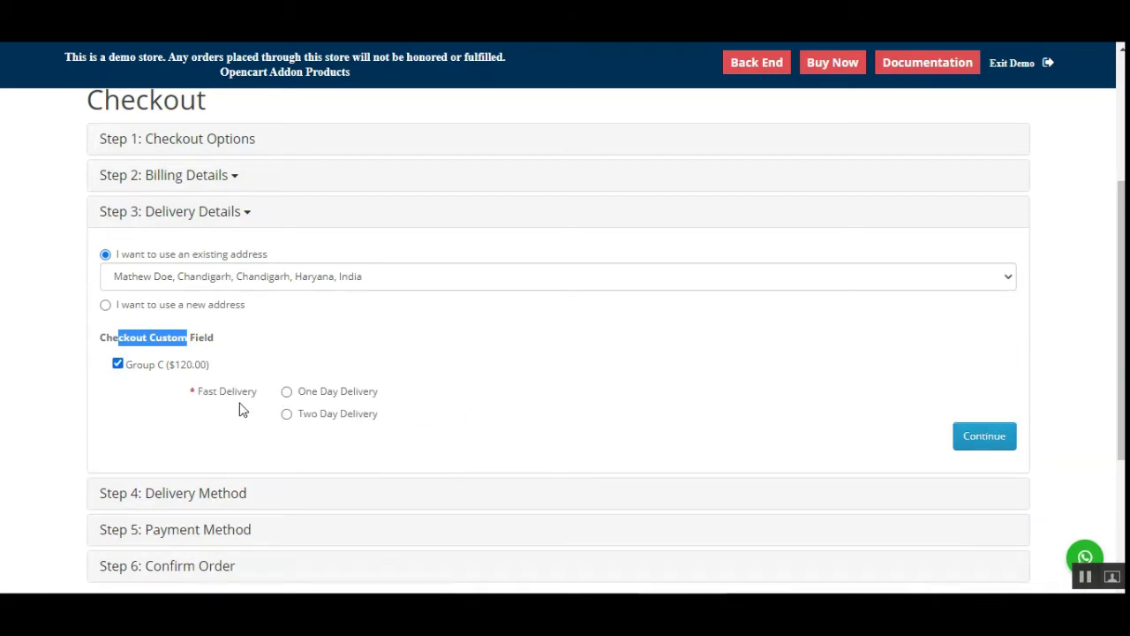
{"action": "left_click", "coordinate": [287, 392]}
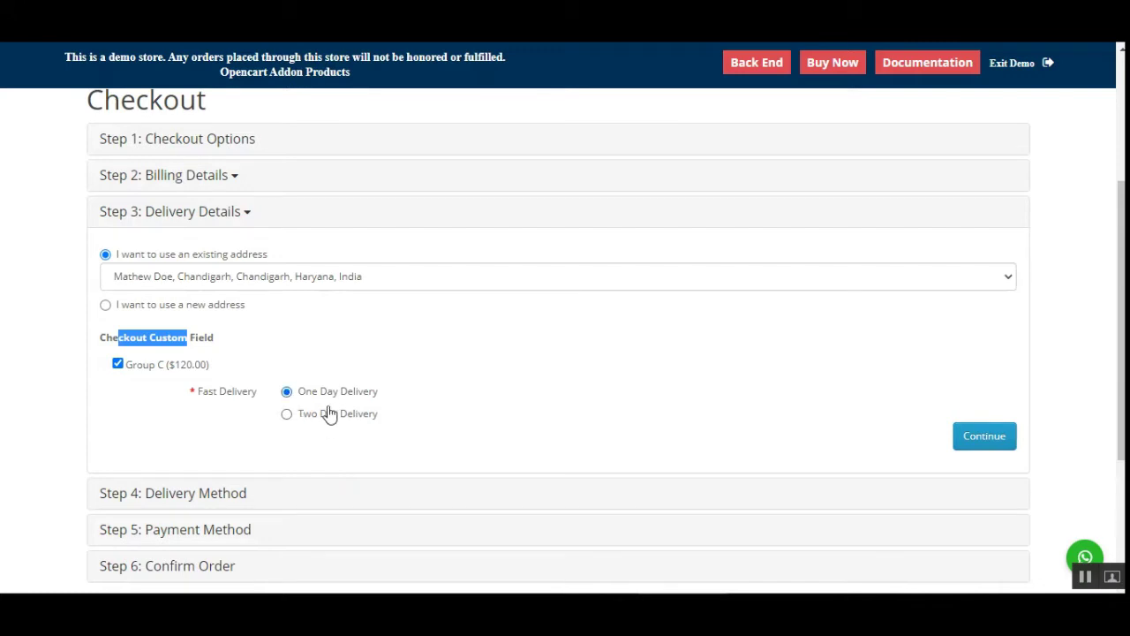
{"action": "left_click", "coordinate": [980, 436]}
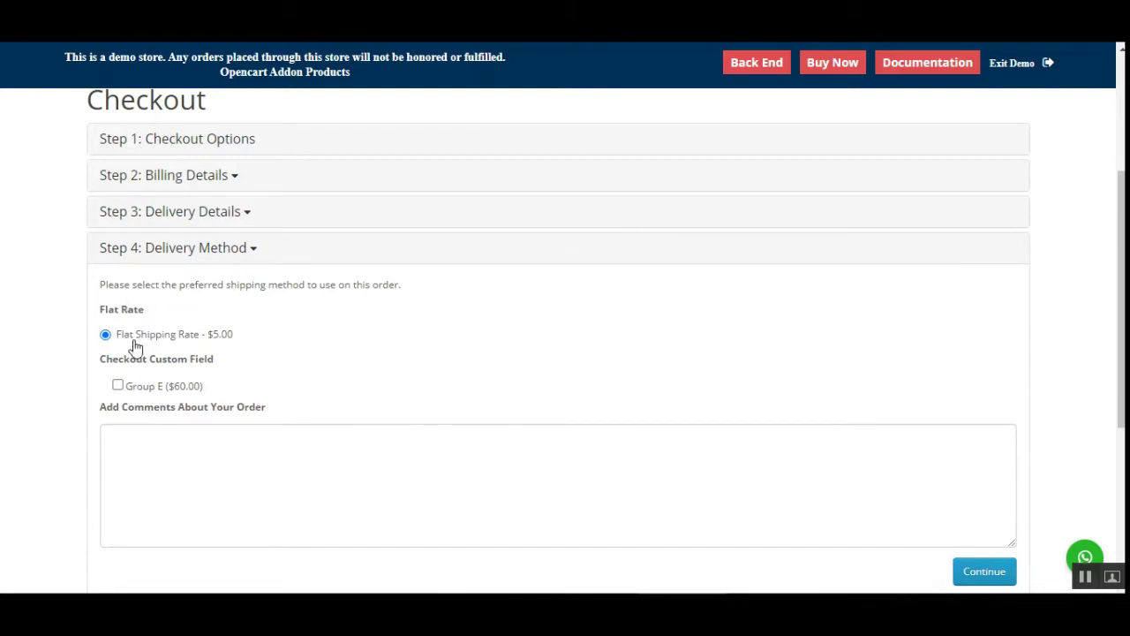
Tick Group E with Custom Field Radio 1, then return to Billing Details
{"action": "left_click_drag", "start_coordinate": [136, 341], "coordinate": [205, 340]}
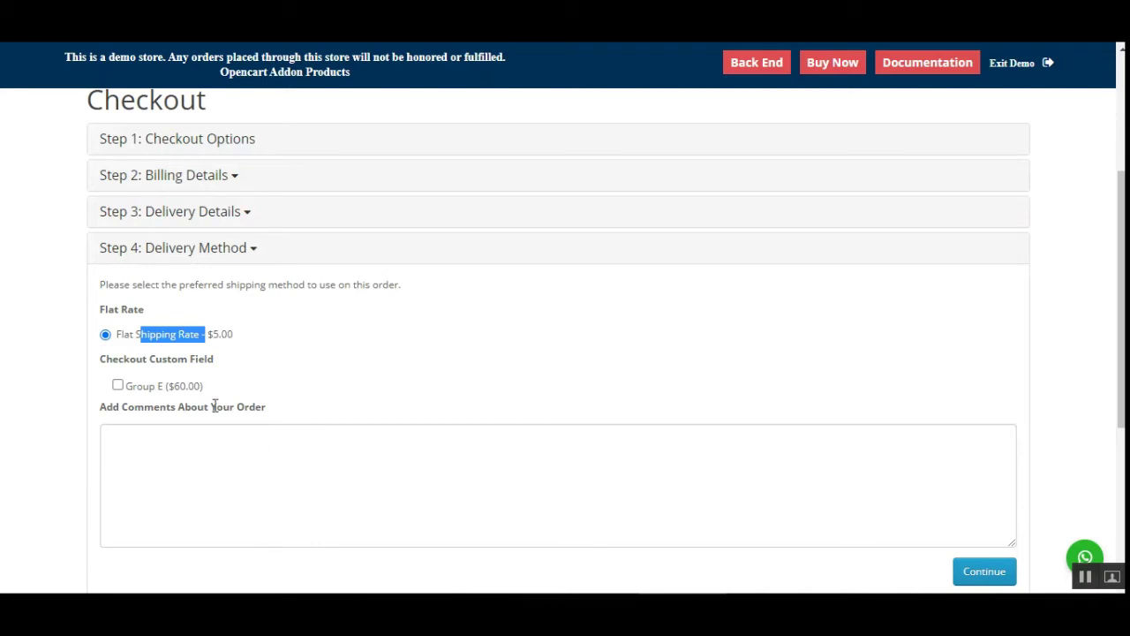
{"action": "left_click", "coordinate": [118, 387]}
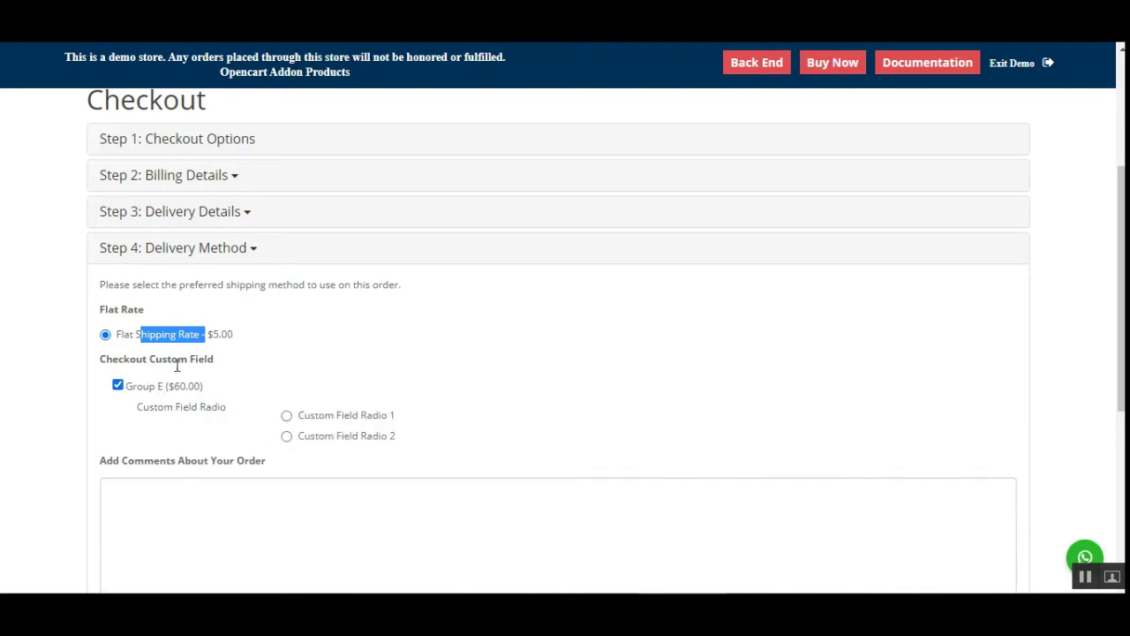
{"action": "left_click", "coordinate": [286, 416]}
{"action": "scroll", "coordinate": [1067, 354], "scroll_direction": "up", "scroll_amount": 1}
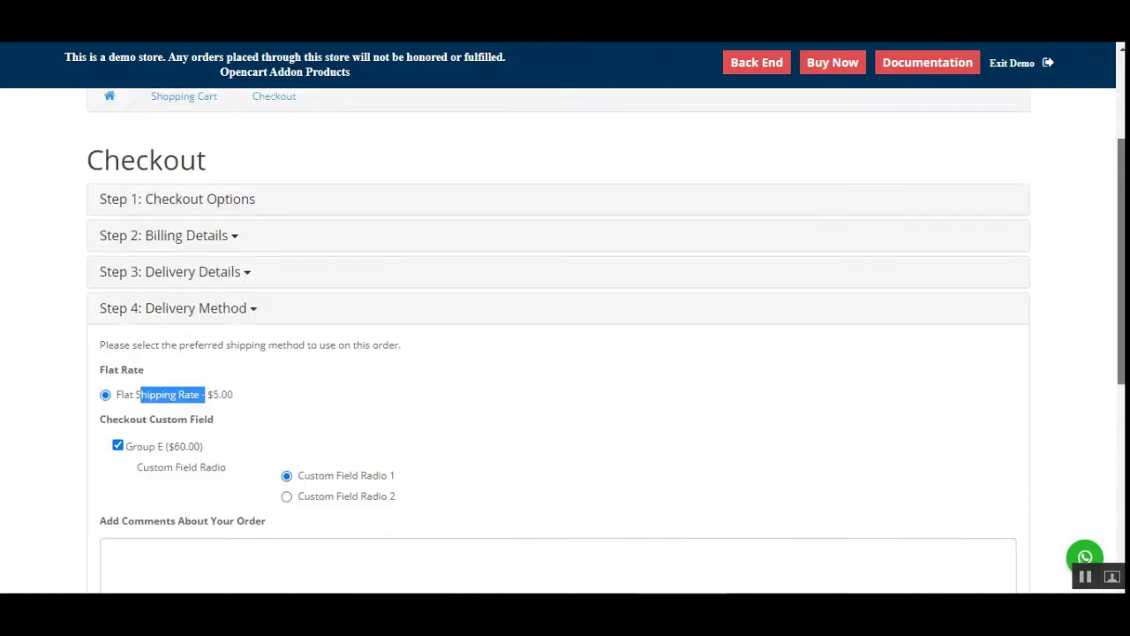
{"action": "scroll", "coordinate": [924, 346], "scroll_direction": "down", "scroll_amount": 1}
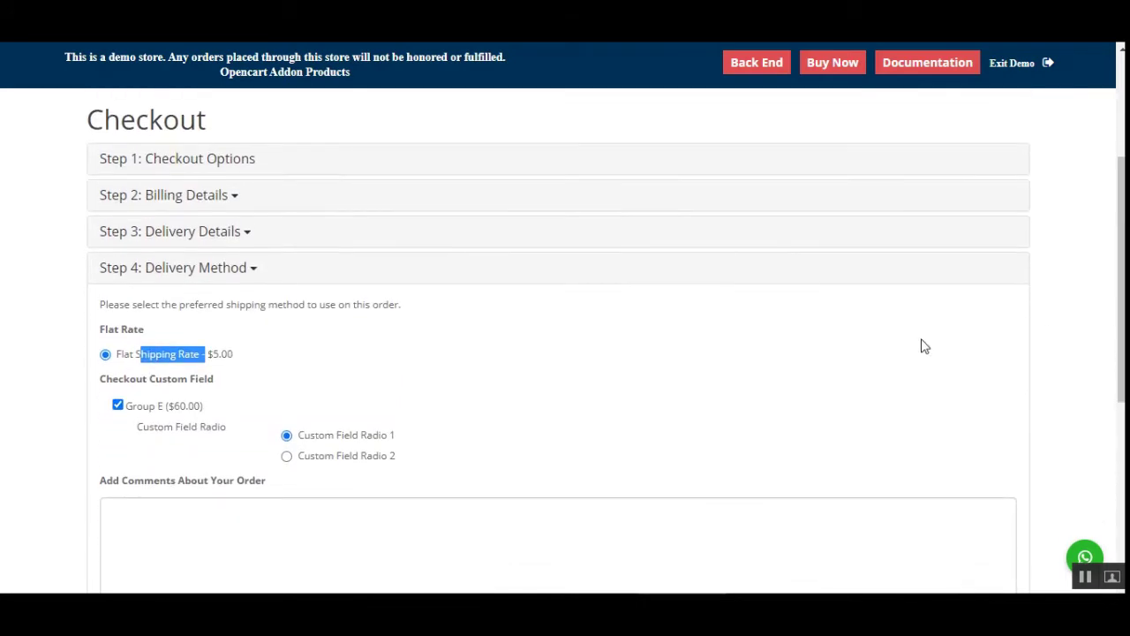
{"action": "left_click", "coordinate": [234, 200]}
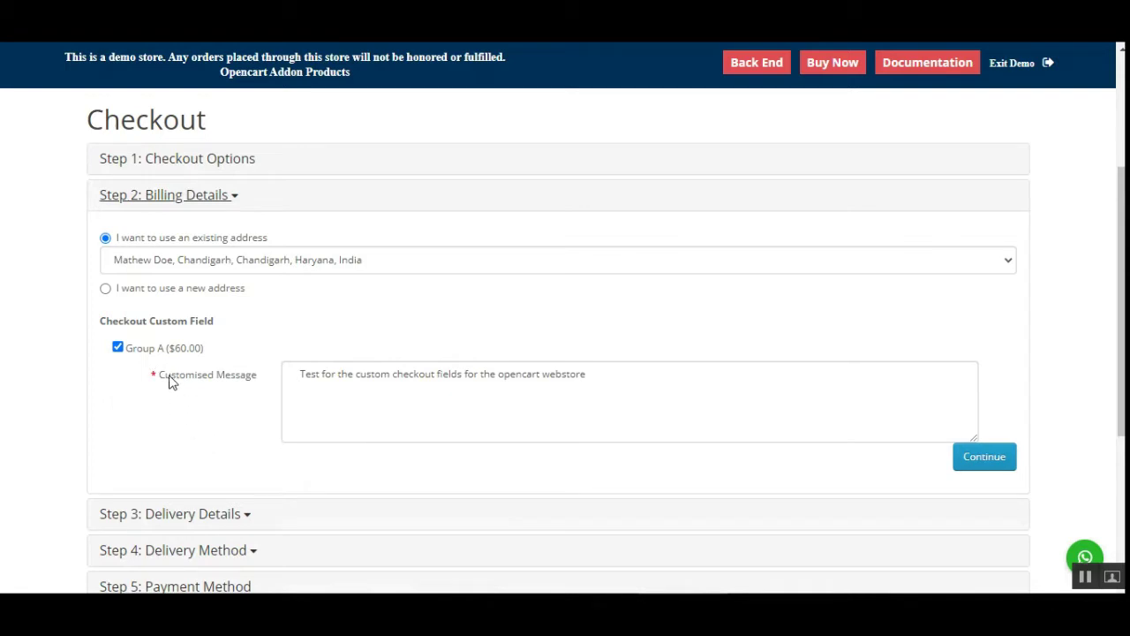
Confirm the delivery method, accept the Terms & Conditions for Cash On Delivery, and continue
{"action": "left_click_drag", "start_coordinate": [169, 377], "coordinate": [235, 378]}
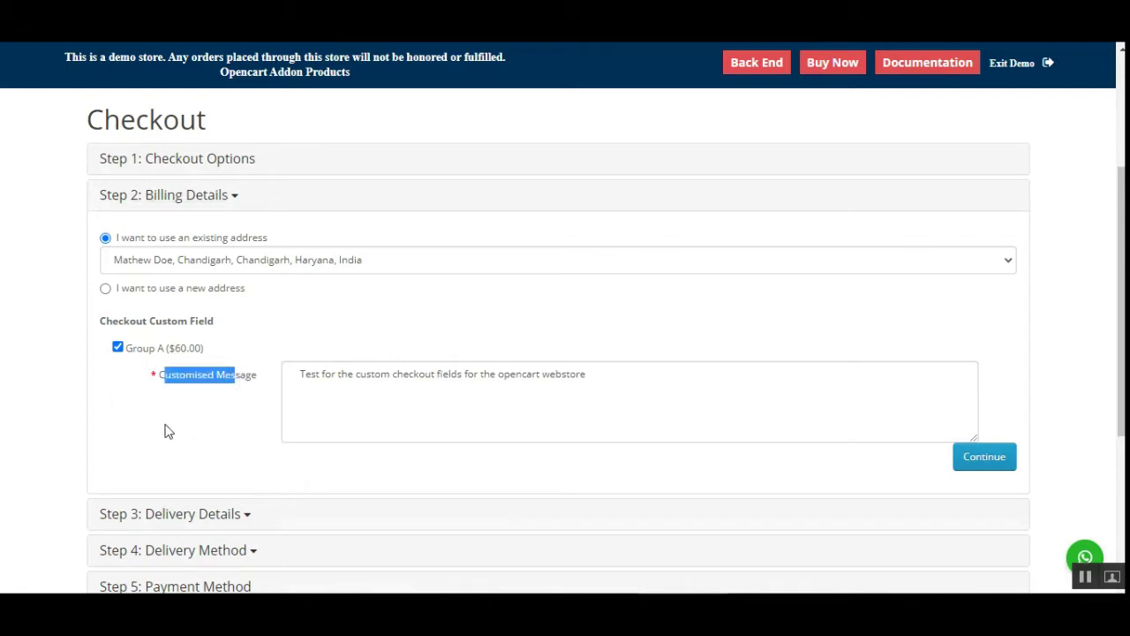
{"action": "scroll", "coordinate": [1075, 298], "scroll_direction": "down", "scroll_amount": 3}
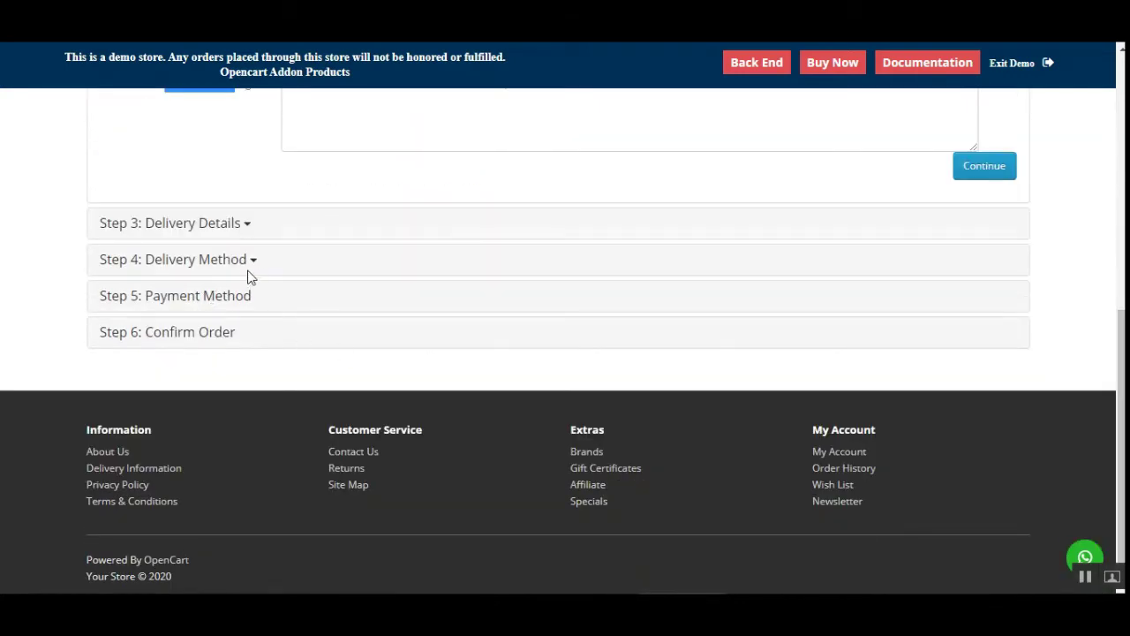
{"action": "left_click", "coordinate": [247, 268]}
{"action": "scroll", "coordinate": [485, 335], "scroll_direction": "up", "scroll_amount": 1}
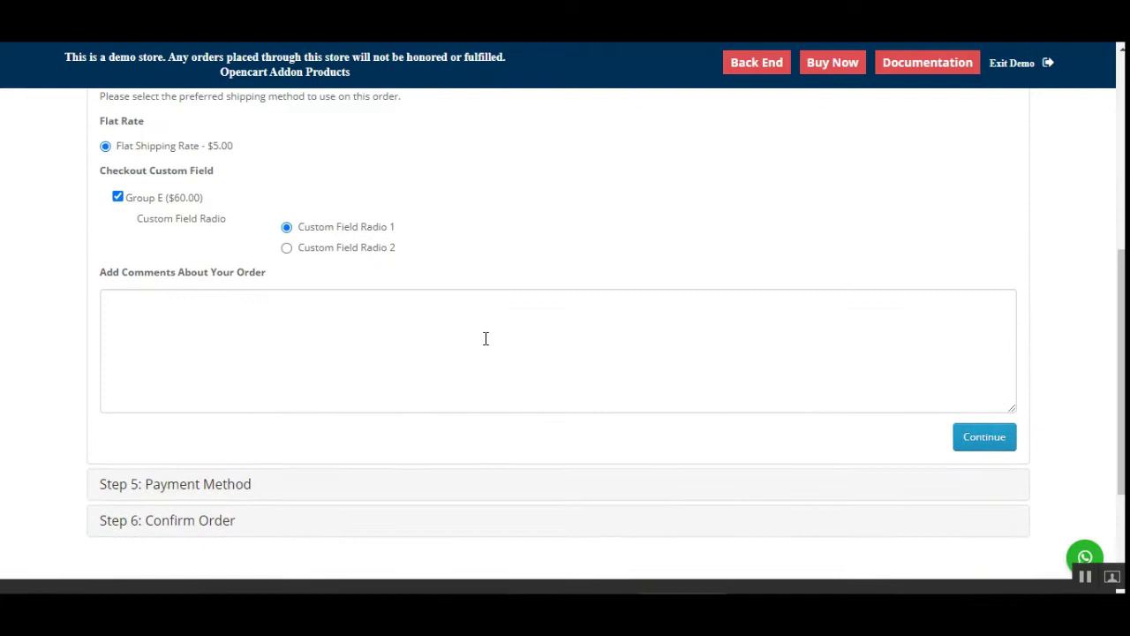
{"action": "left_click", "coordinate": [986, 438]}
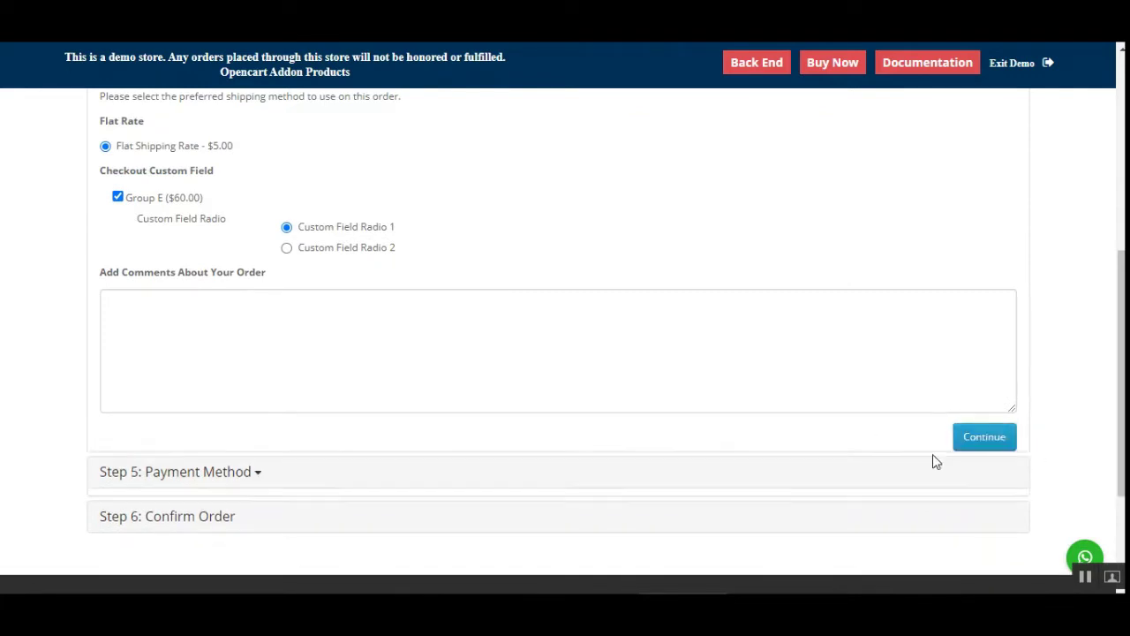
{"action": "left_click", "coordinate": [939, 345]}
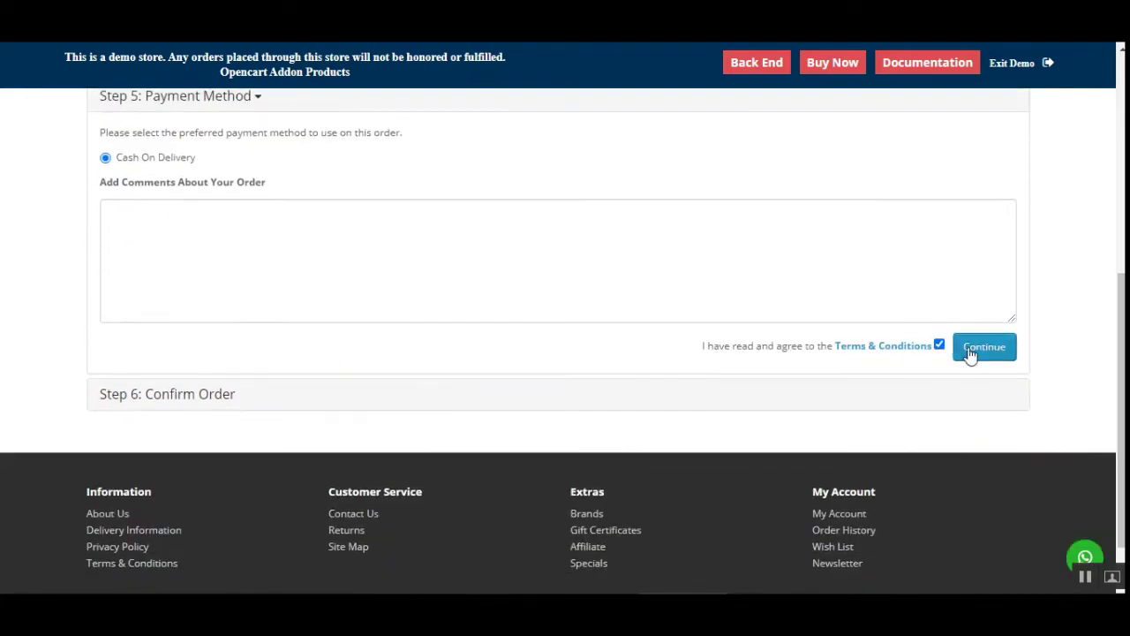
{"action": "left_click", "coordinate": [987, 349]}
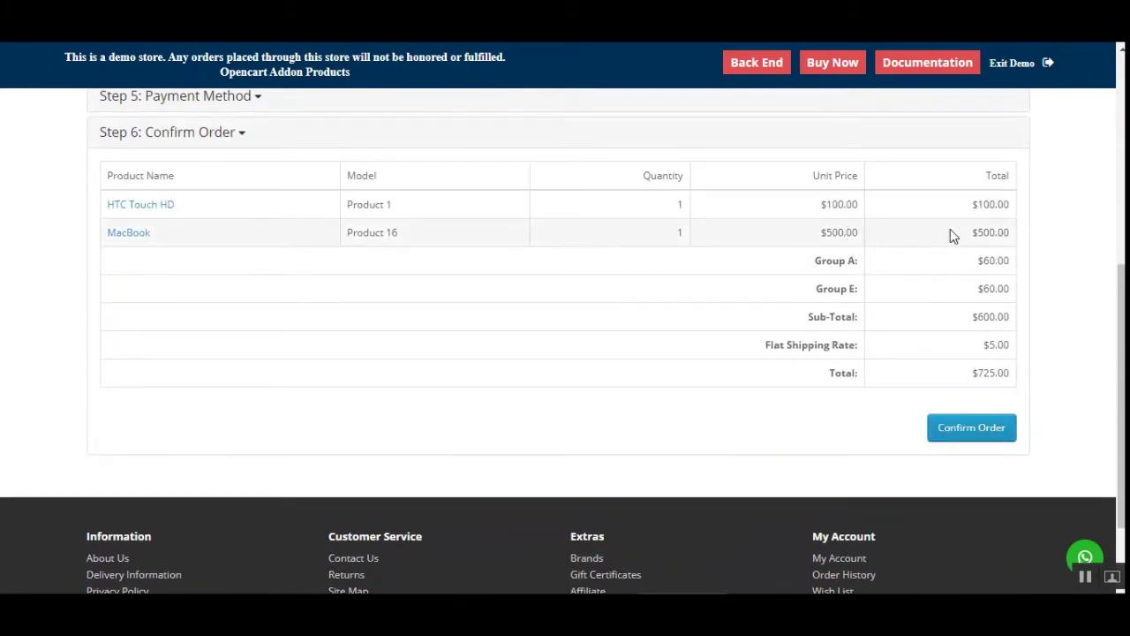
Check the MacBook line and $600.00 sub-total, then place the $725.00 order
{"action": "left_click_drag", "start_coordinate": [976, 234], "coordinate": [1007, 238]}
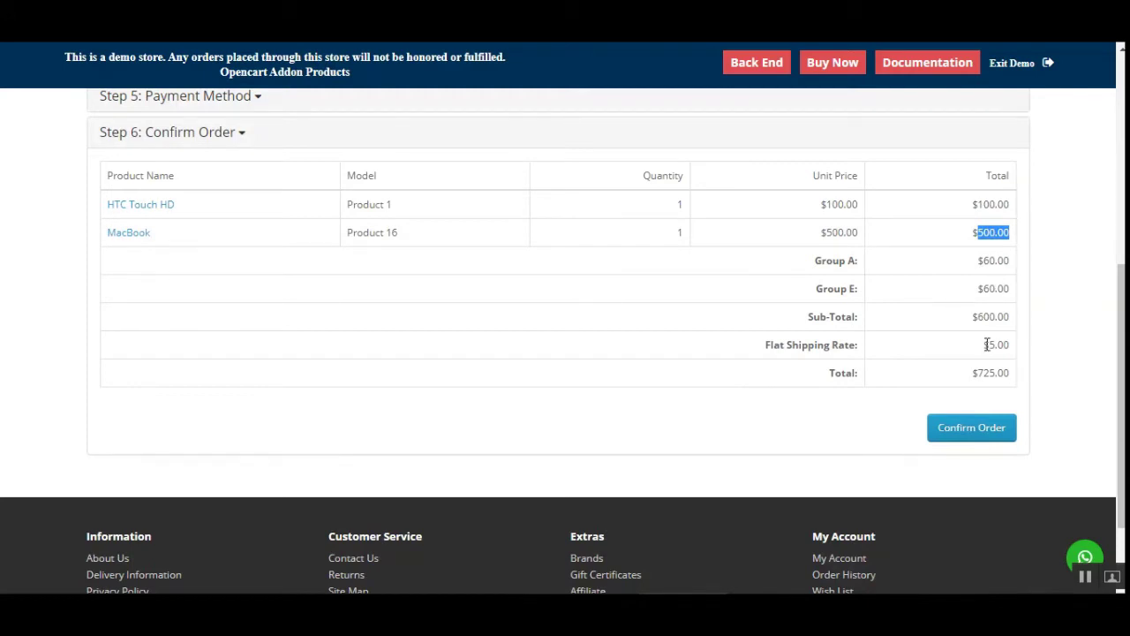
{"action": "left_click_drag", "start_coordinate": [996, 316], "coordinate": [1007, 343]}
{"action": "left_click", "coordinate": [971, 431]}
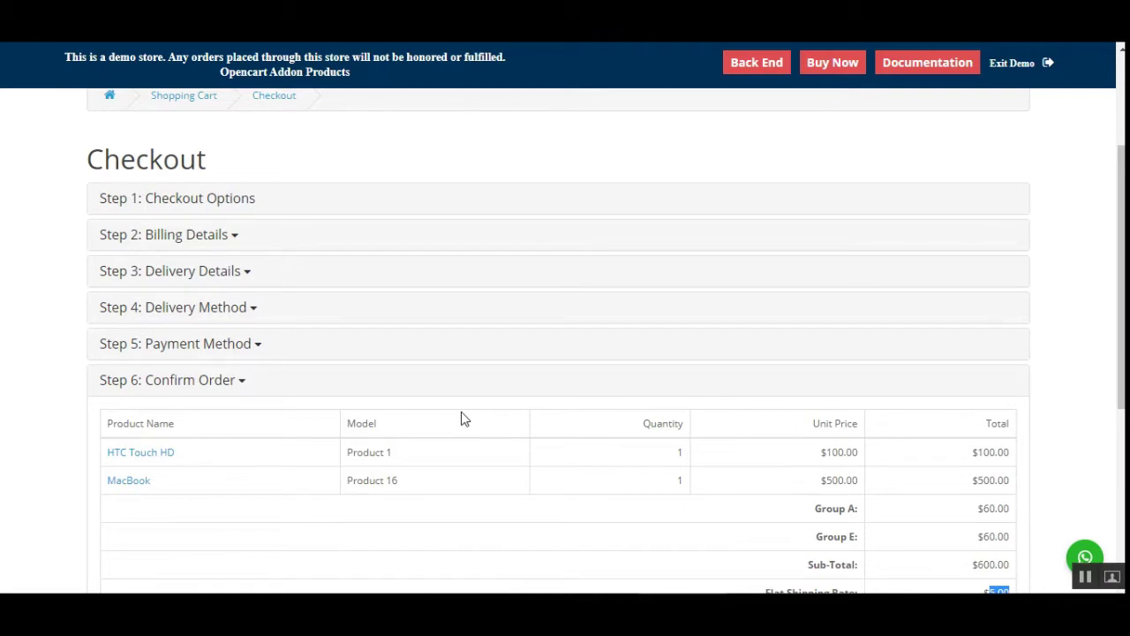
{"action": "scroll", "coordinate": [465, 418], "scroll_direction": "down", "scroll_amount": 4}
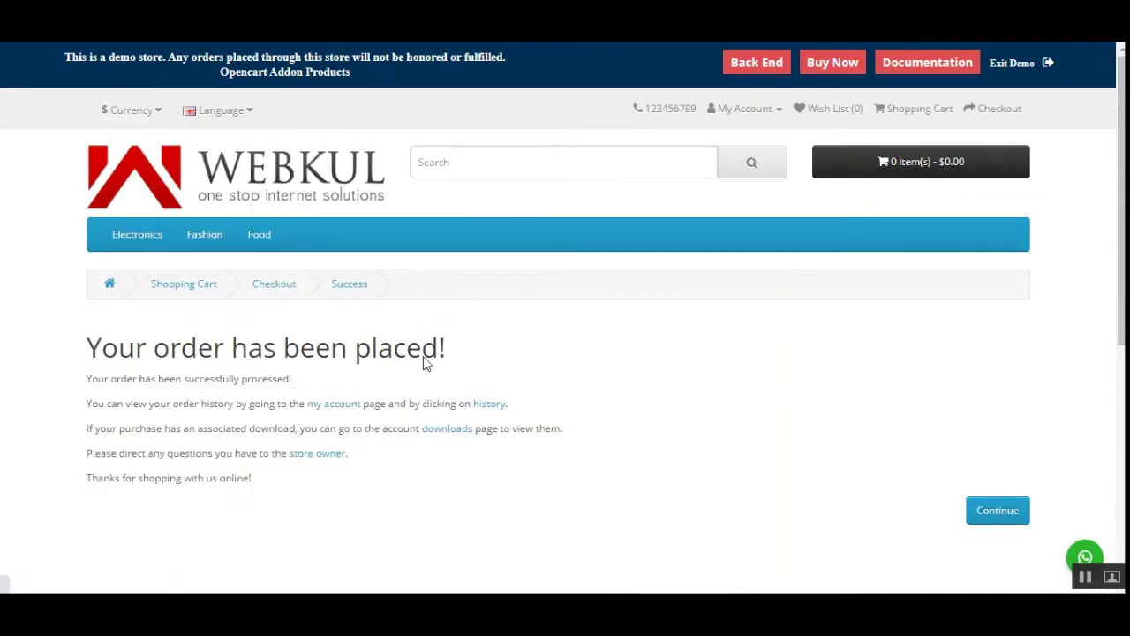
Go through My Account to the order history showing the $725.00 pending order
{"action": "left_click", "coordinate": [352, 407]}
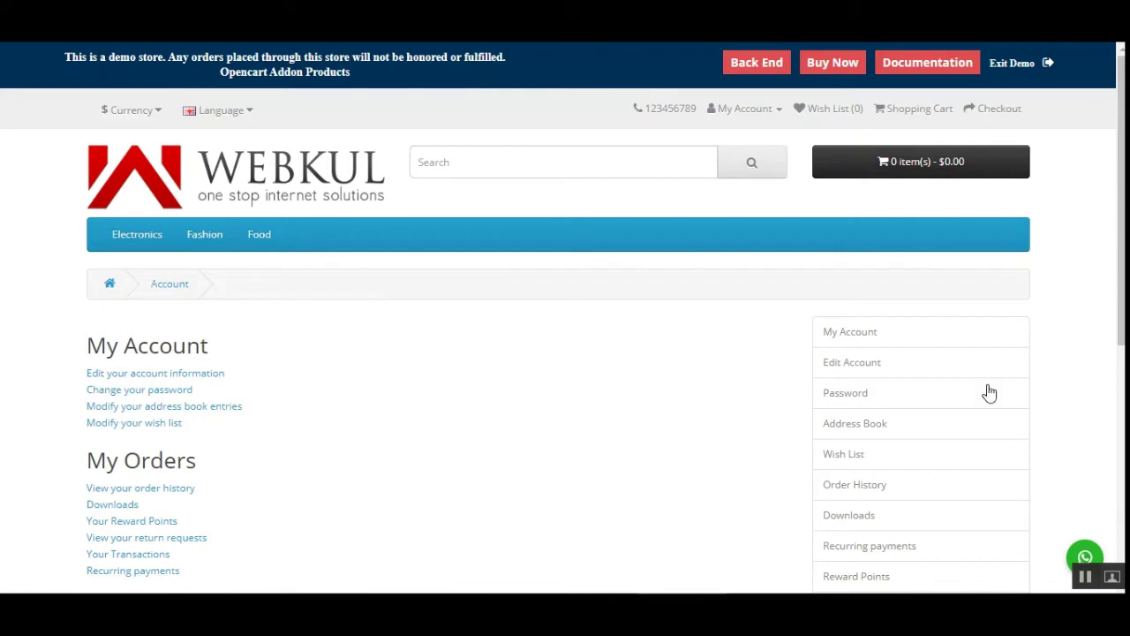
{"action": "left_click", "coordinate": [863, 342]}
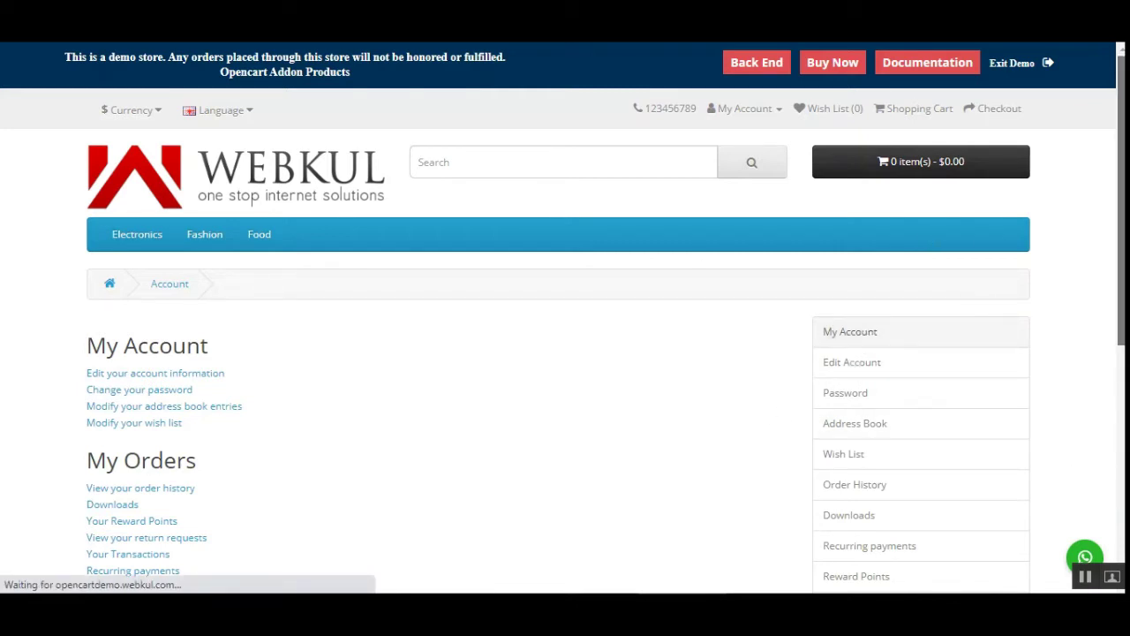
{"action": "scroll", "coordinate": [1122, 323], "scroll_direction": "down", "scroll_amount": 1}
{"action": "scroll", "coordinate": [740, 361], "scroll_direction": "down", "scroll_amount": 1}
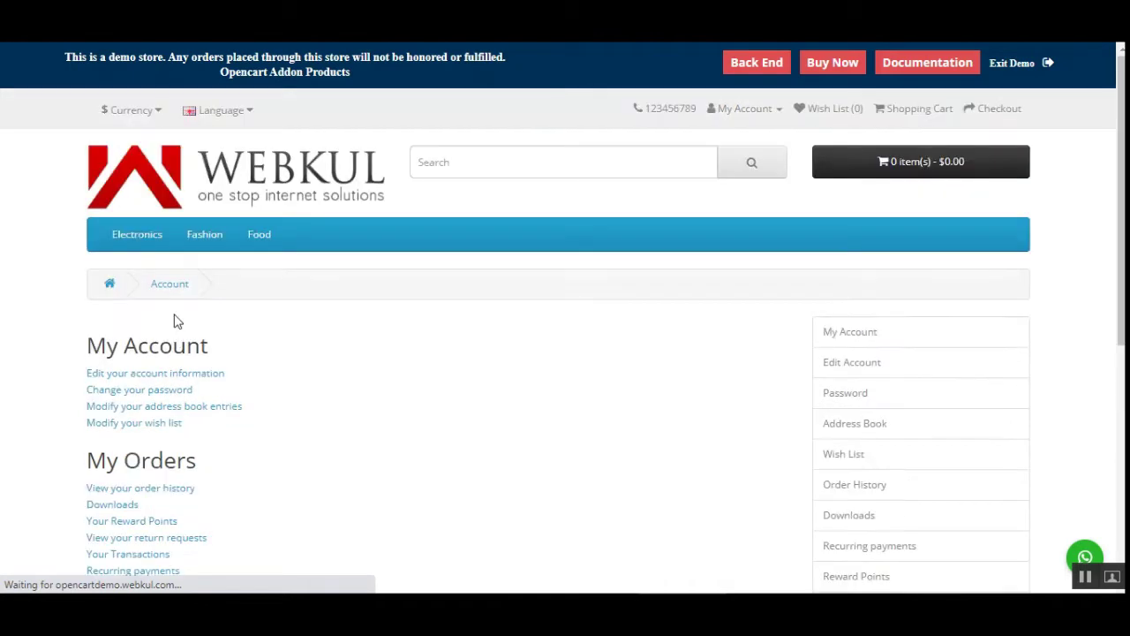
{"action": "scroll", "coordinate": [265, 477], "scroll_direction": "down", "scroll_amount": 1}
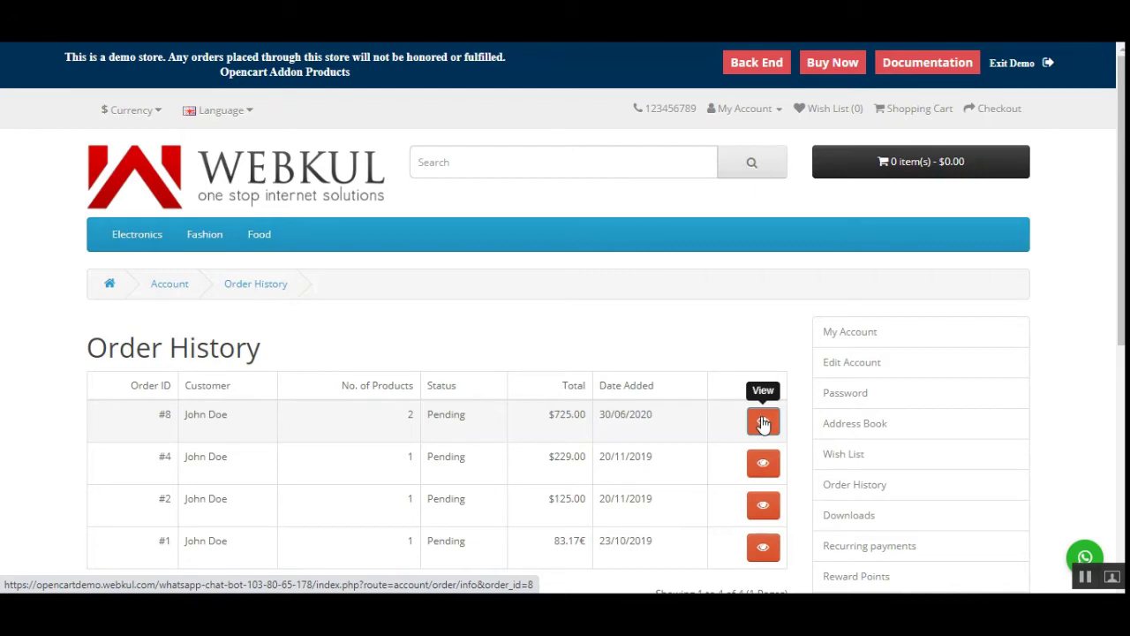
Open the newest order's details and check its Group A and Group E charges
{"action": "left_click", "coordinate": [763, 427]}
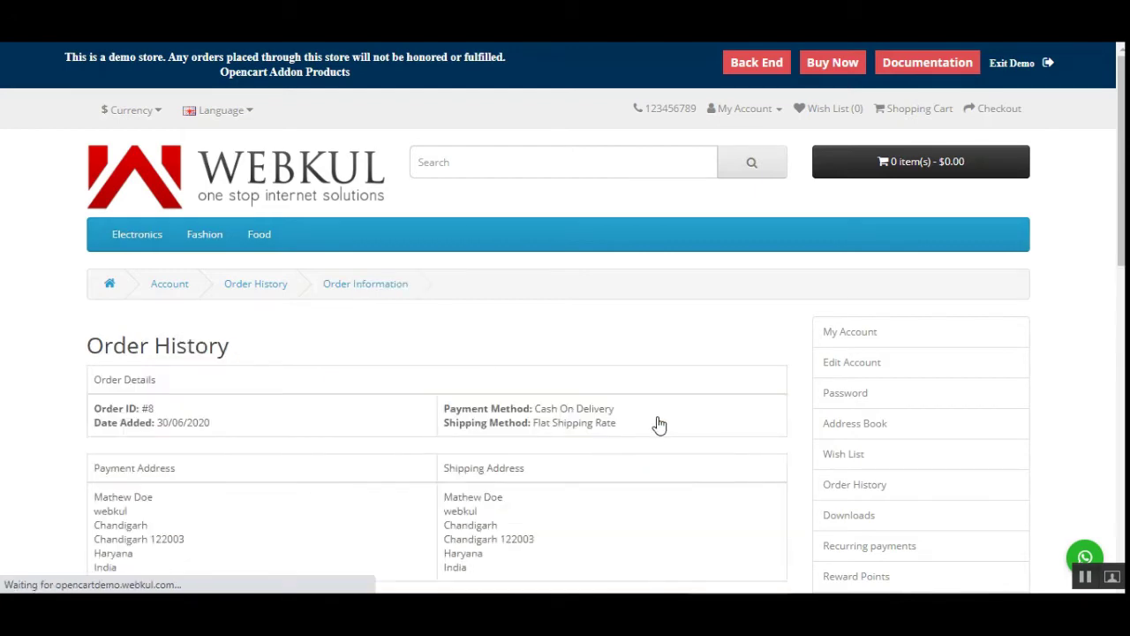
{"action": "scroll", "coordinate": [656, 423], "scroll_direction": "down", "scroll_amount": 3}
{"action": "scroll", "coordinate": [535, 393], "scroll_direction": "down", "scroll_amount": 2}
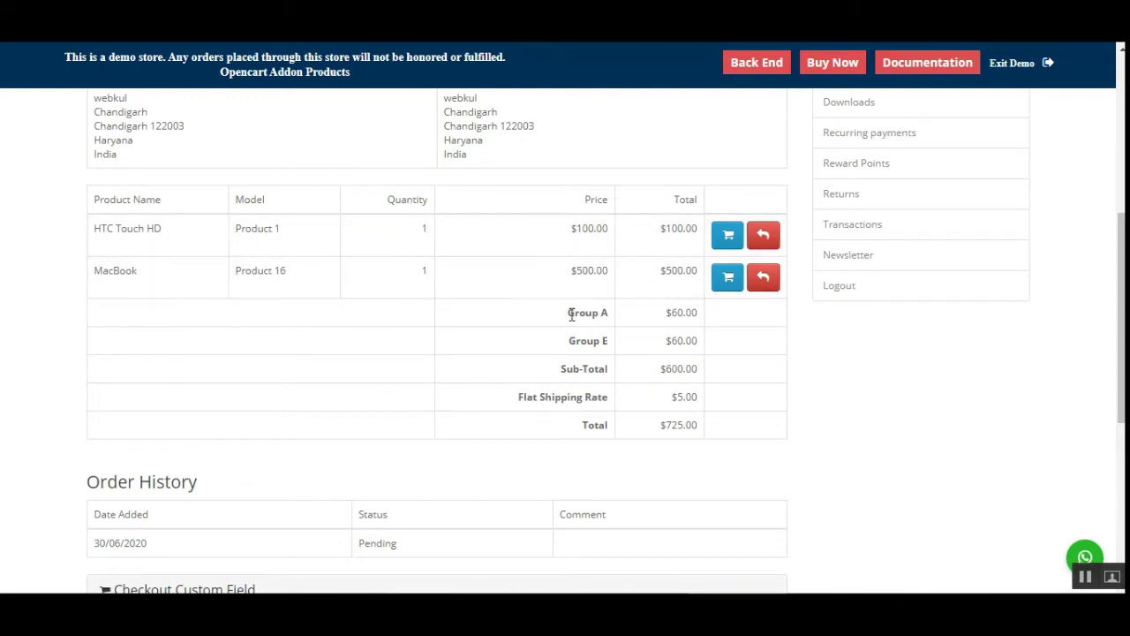
{"action": "left_click_drag", "start_coordinate": [569, 313], "coordinate": [615, 351]}
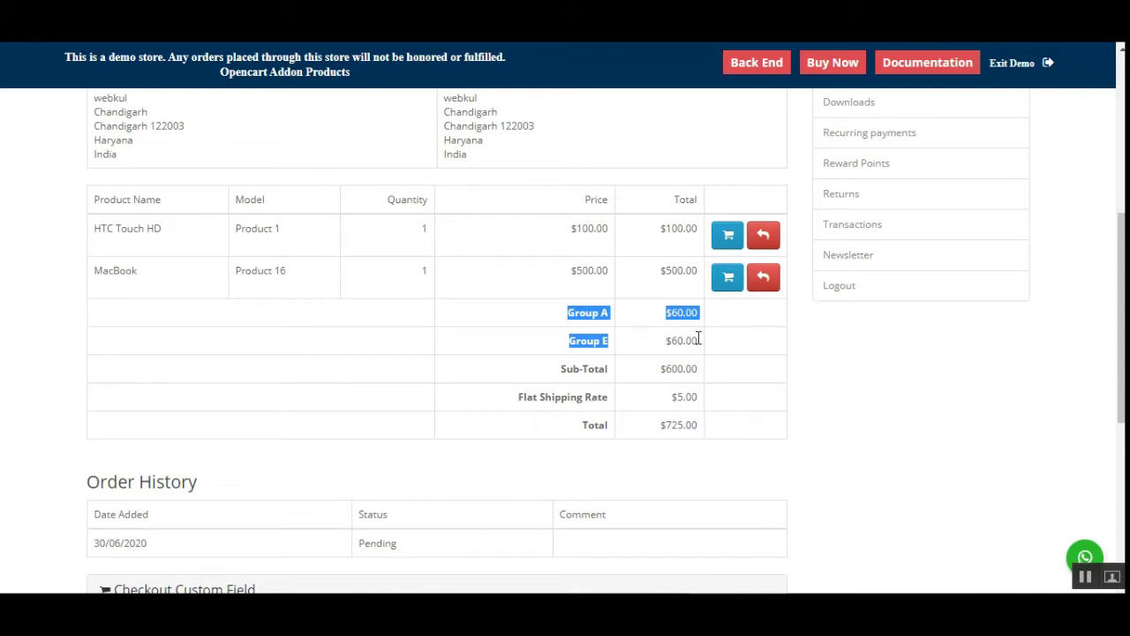
{"action": "left_click", "coordinate": [658, 341]}
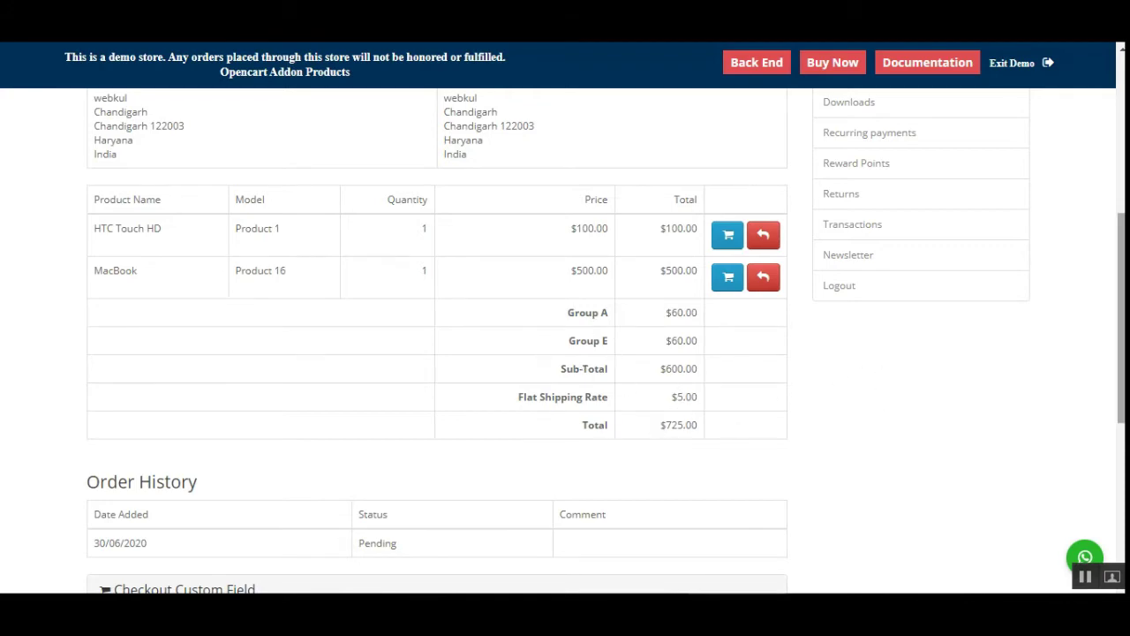
{"action": "left_click_drag", "start_coordinate": [1122, 319], "coordinate": [1122, 106]}
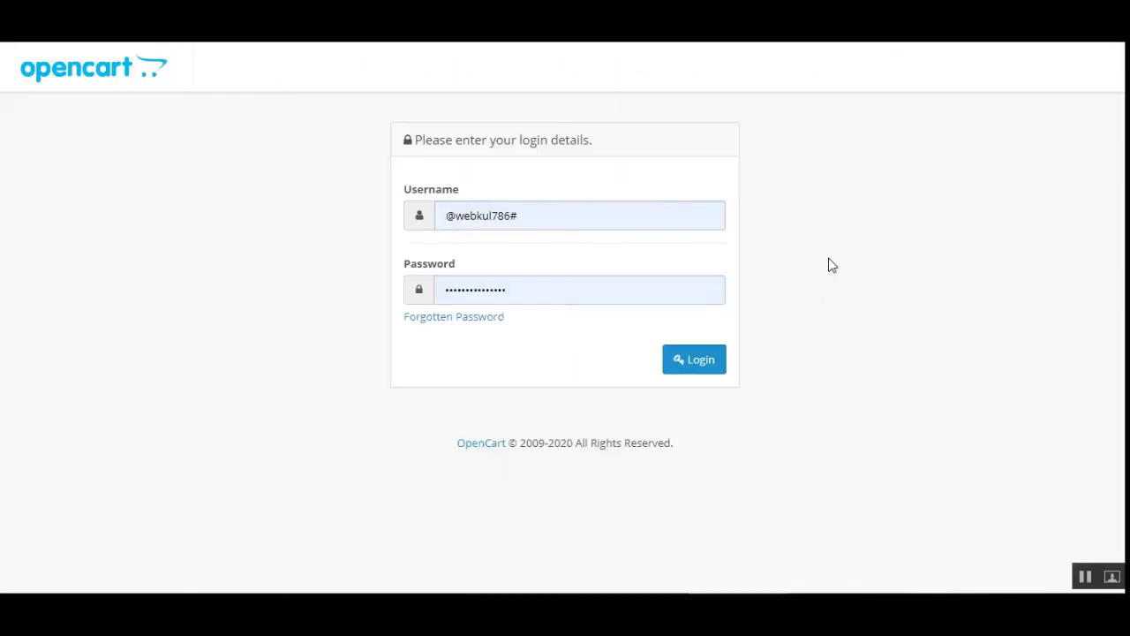
Log in to the OpenCart admin, reaching the Dashboard with 4 orders and 2 customers
{"action": "left_click", "coordinate": [700, 366]}
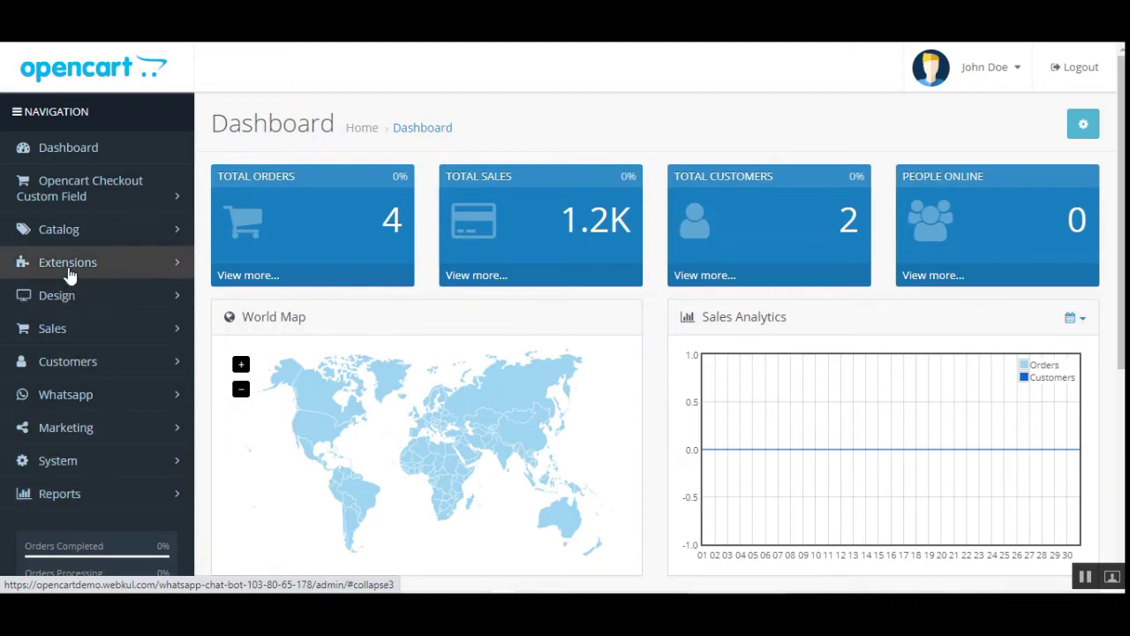
Open Extensions > Extensions and filter the list to the Modules type
{"action": "left_click", "coordinate": [102, 264]}
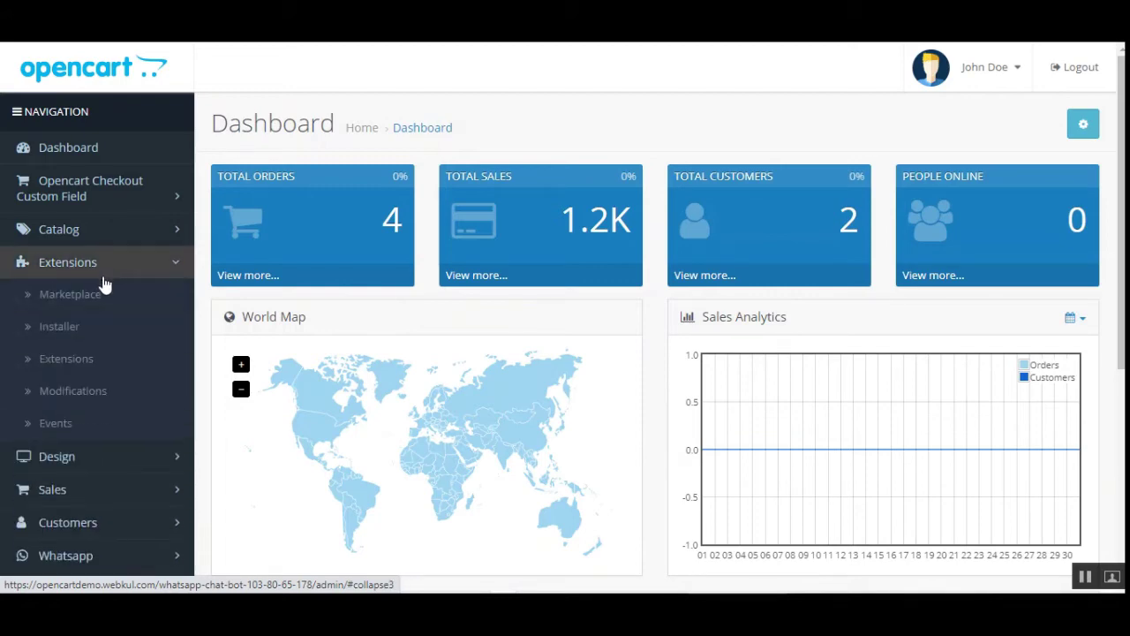
{"action": "left_click", "coordinate": [88, 362]}
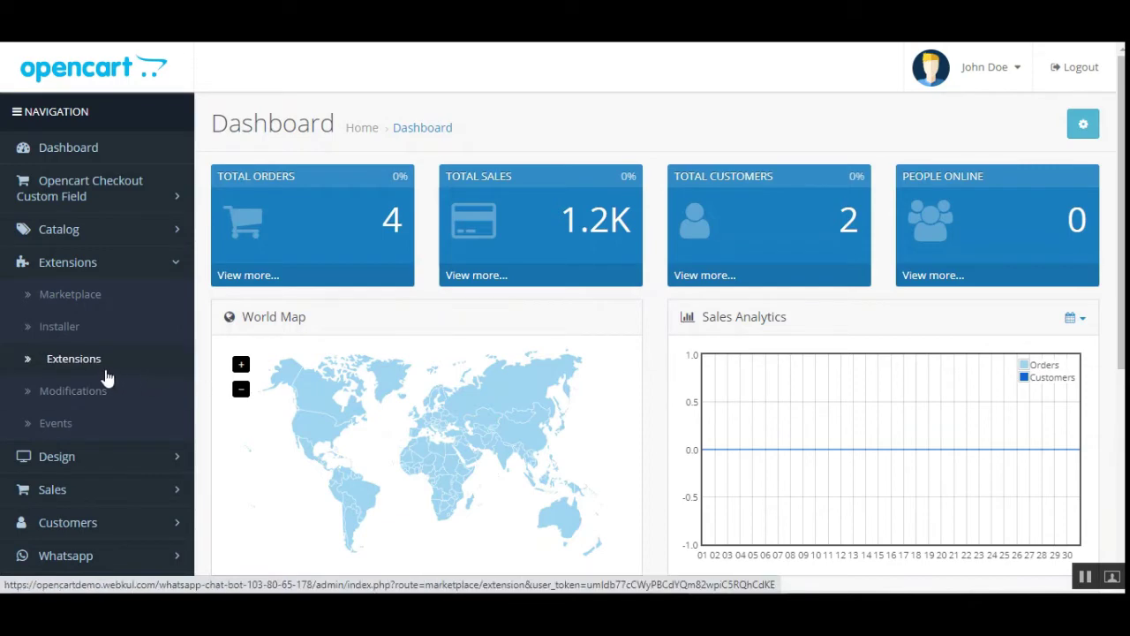
{"action": "left_click", "coordinate": [101, 362]}
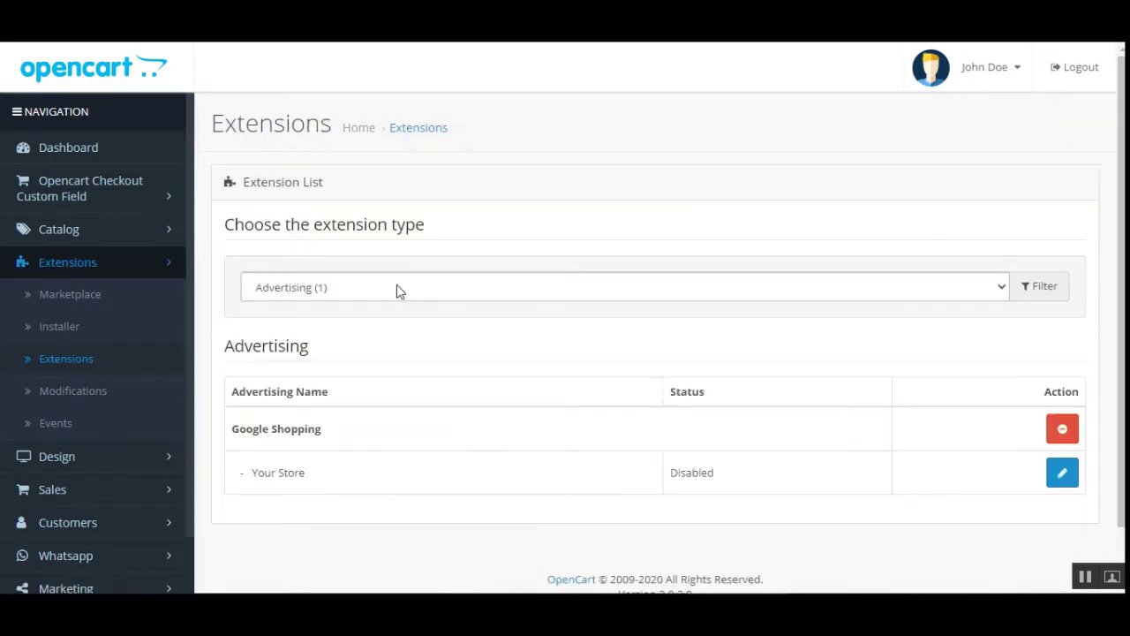
{"action": "left_click", "coordinate": [452, 298]}
{"action": "left_click", "coordinate": [412, 418]}
{"action": "left_click", "coordinate": [1037, 299]}
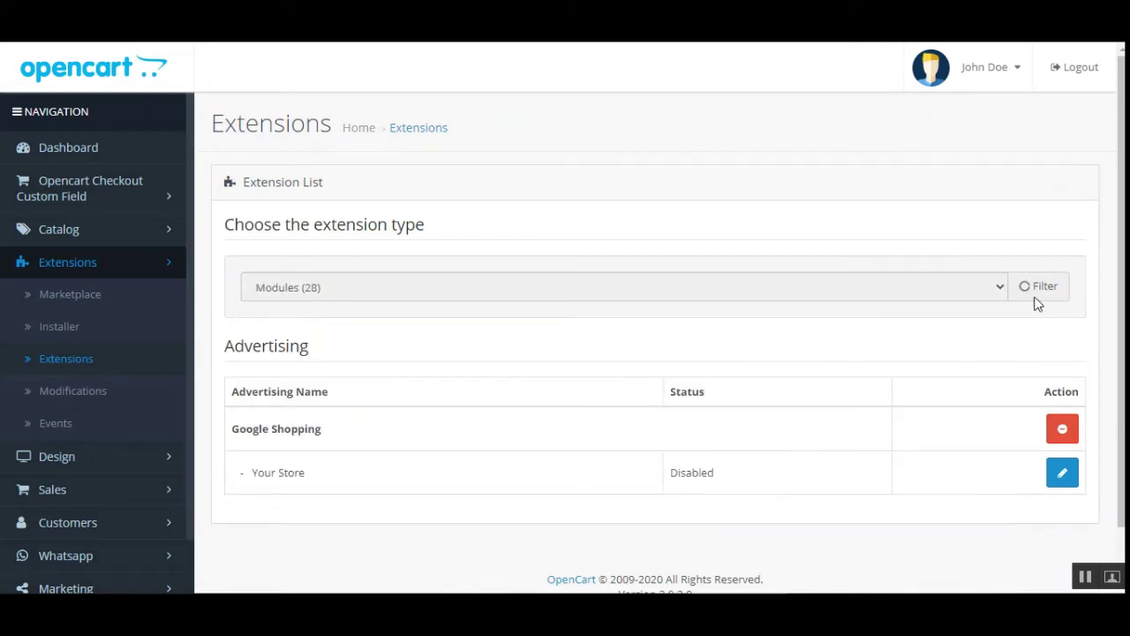
Scroll the modules list to find Opencart Checkout Custom Field shown as Enabled
{"action": "scroll", "coordinate": [1037, 303], "scroll_direction": "down", "scroll_amount": 1}
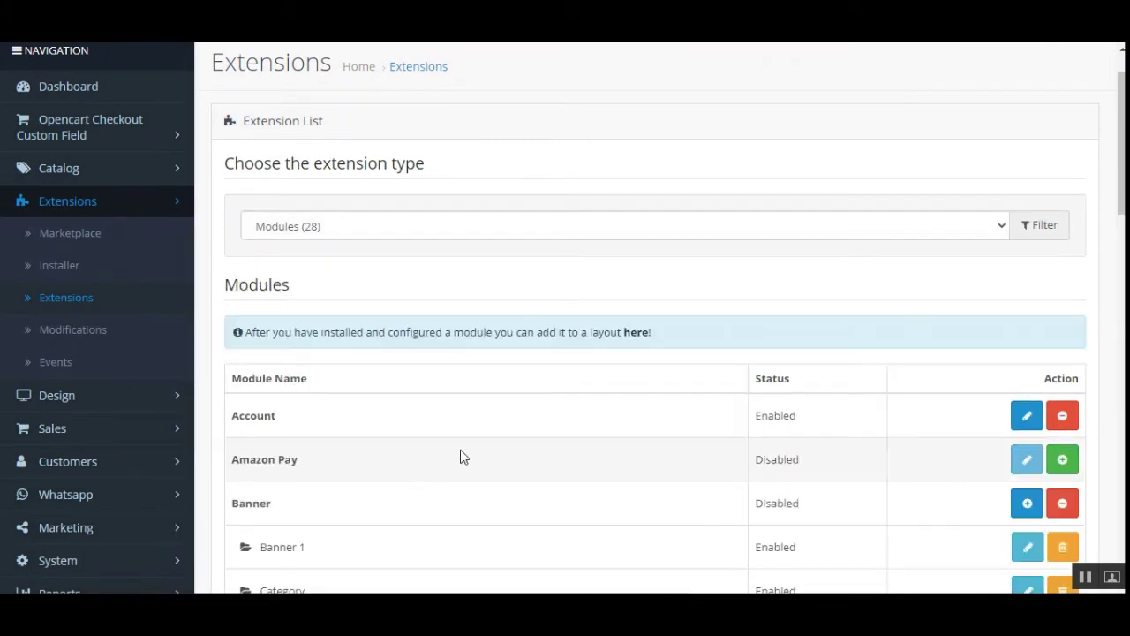
{"action": "scroll", "coordinate": [391, 489], "scroll_direction": "down", "scroll_amount": 5}
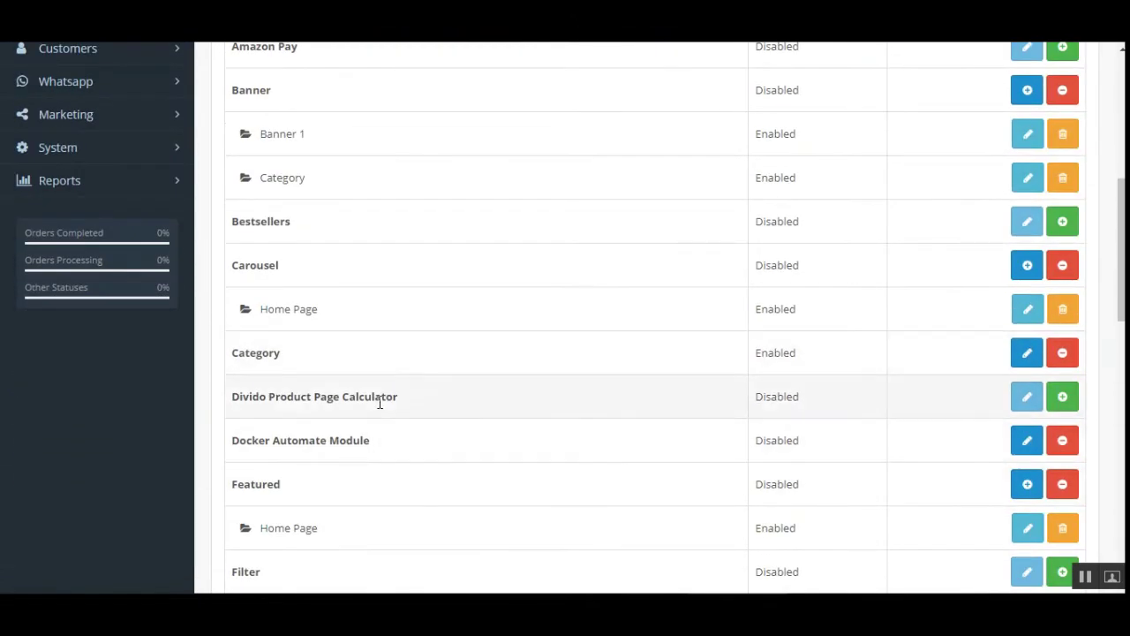
{"action": "scroll", "coordinate": [383, 424], "scroll_direction": "down", "scroll_amount": 2}
{"action": "scroll", "coordinate": [384, 442], "scroll_direction": "down", "scroll_amount": 2}
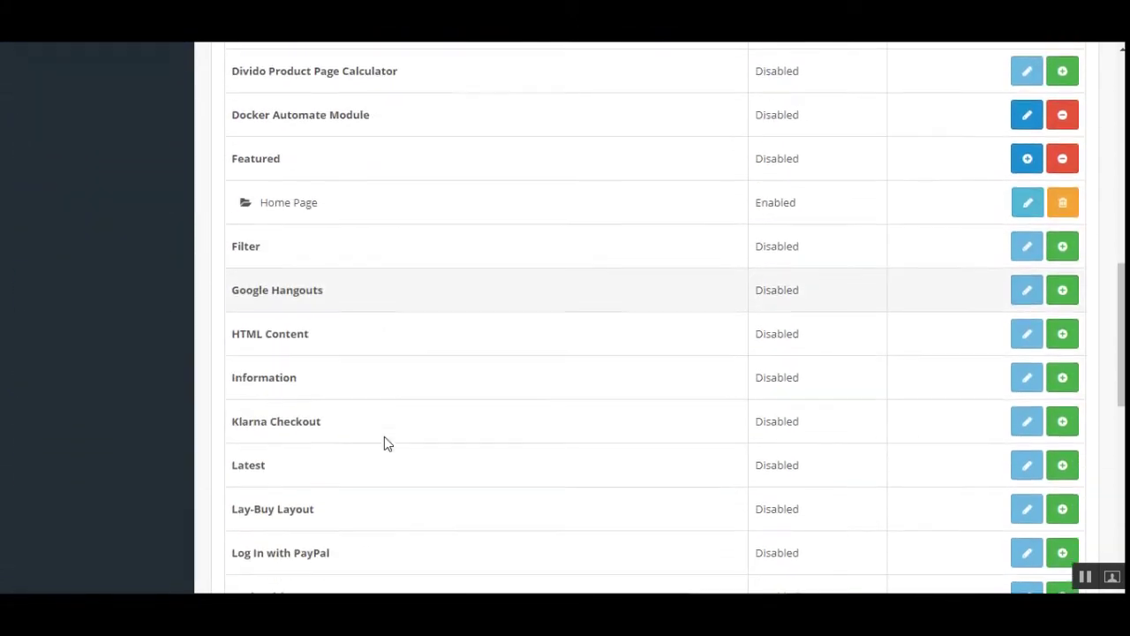
{"action": "scroll", "coordinate": [370, 389], "scroll_direction": "down", "scroll_amount": 3}
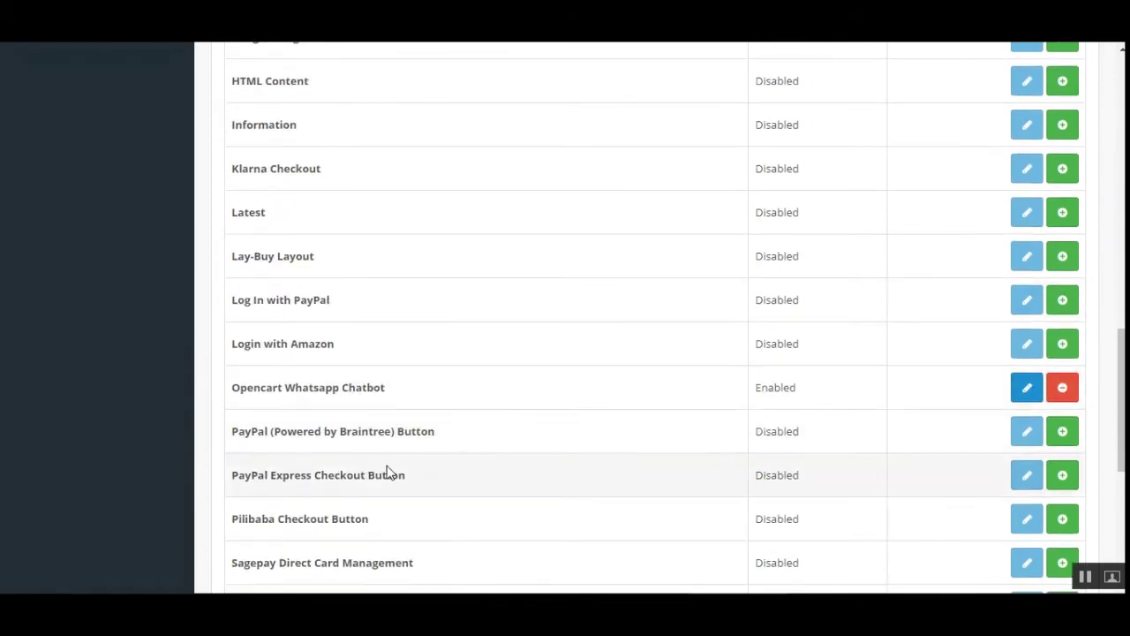
{"action": "scroll", "coordinate": [403, 469], "scroll_direction": "down", "scroll_amount": 2}
{"action": "scroll", "coordinate": [391, 462], "scroll_direction": "down", "scroll_amount": 2}
{"action": "scroll", "coordinate": [512, 470], "scroll_direction": "down", "scroll_amount": 1}
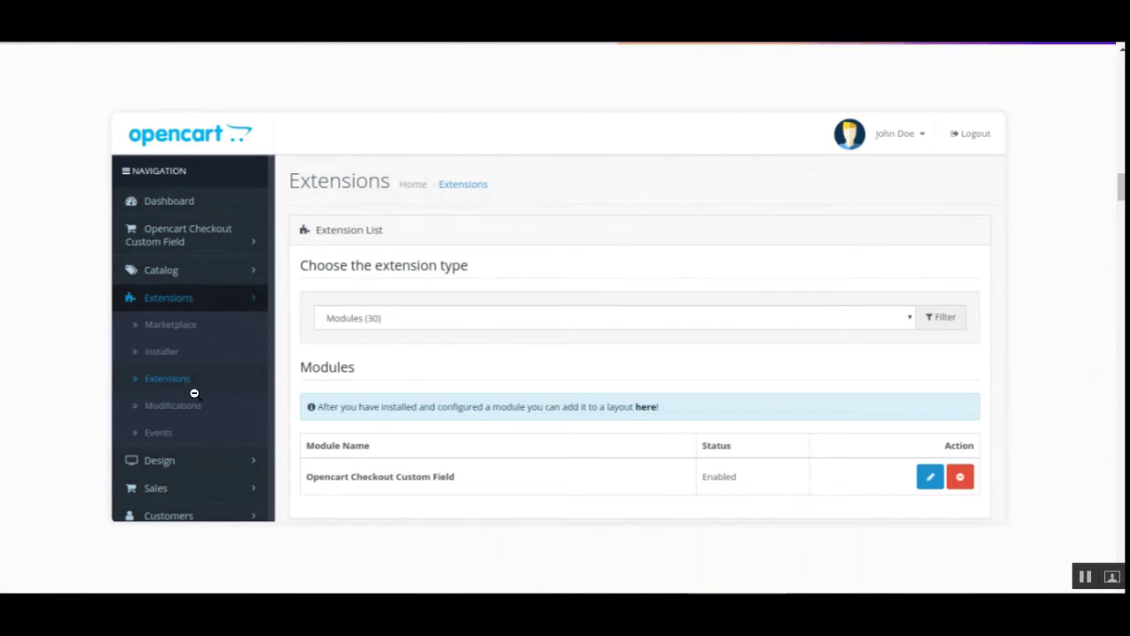
Close the enlarged screenshot and enlarge the Admin Configuration screenshot in the Webkul docs
{"action": "left_click", "coordinate": [933, 477]}
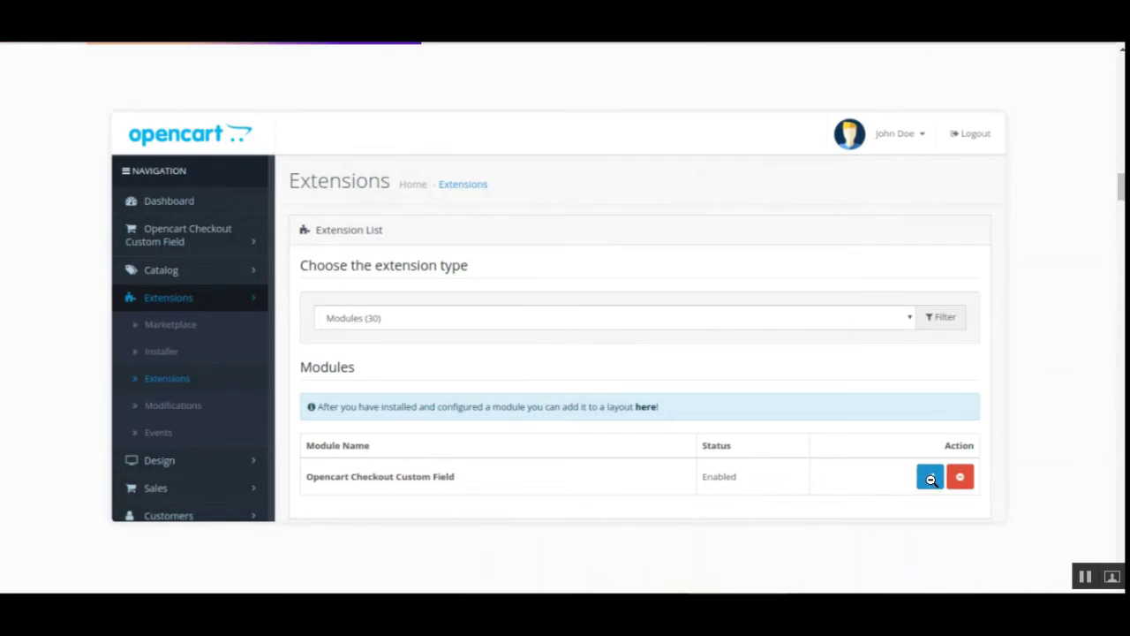
{"action": "left_click", "coordinate": [1039, 303]}
{"action": "scroll", "coordinate": [487, 391], "scroll_direction": "down", "scroll_amount": 3}
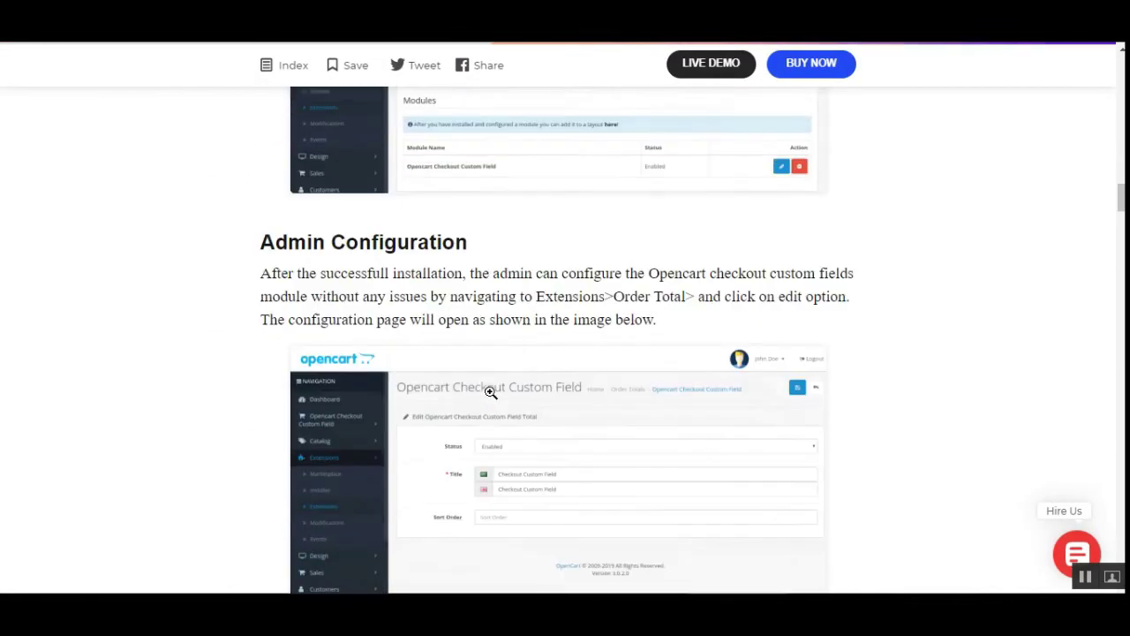
{"action": "scroll", "coordinate": [493, 398], "scroll_direction": "down", "scroll_amount": 4}
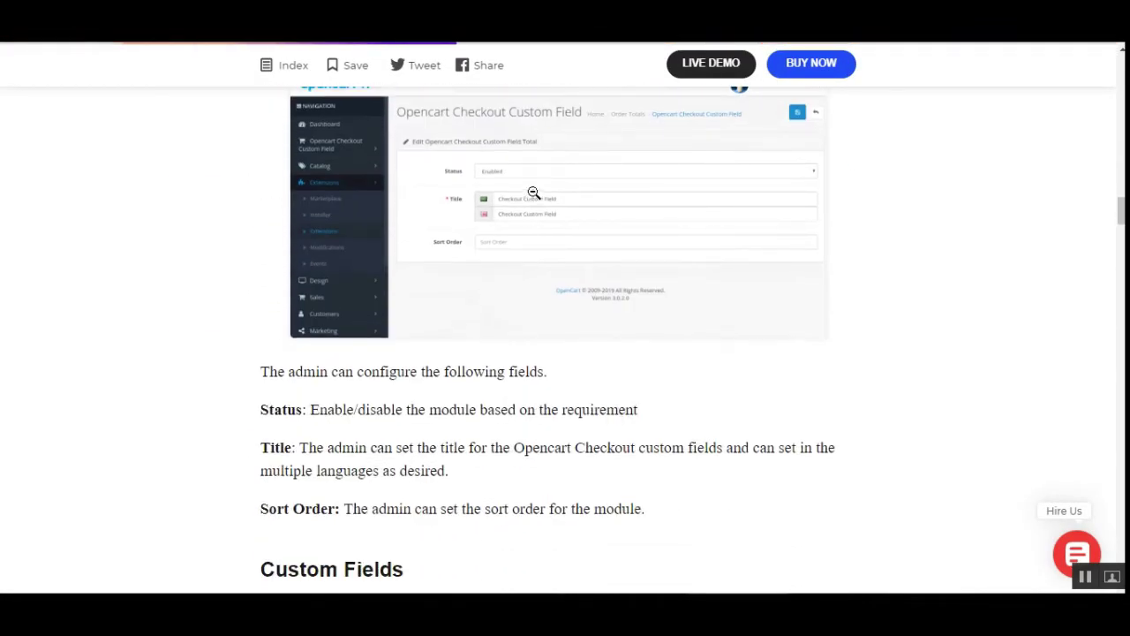
{"action": "left_click", "coordinate": [533, 193]}
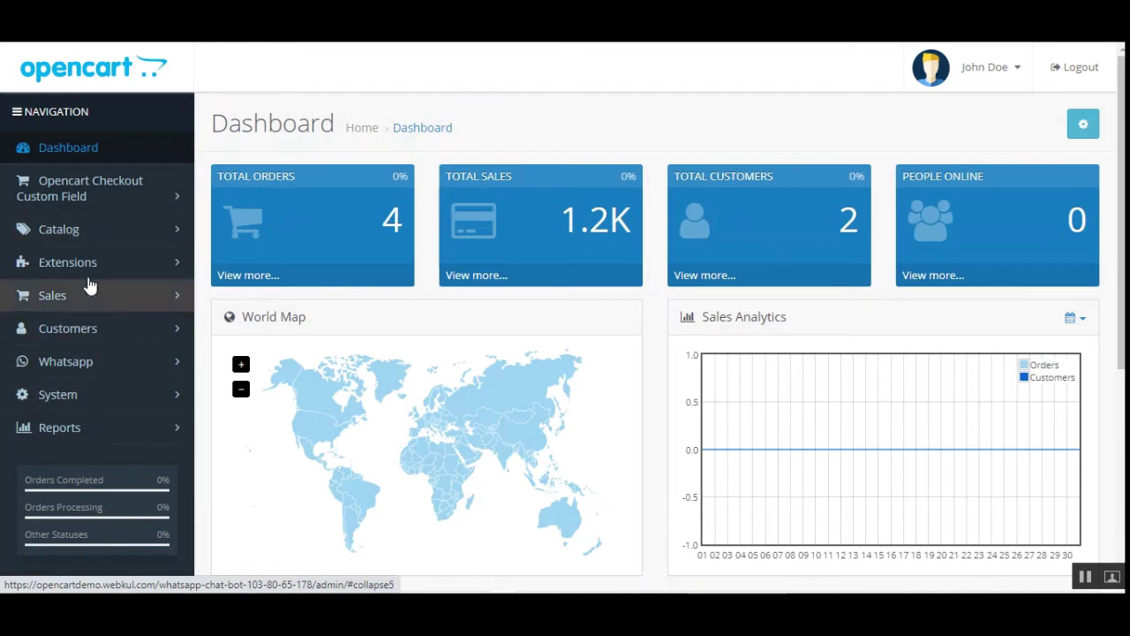
Open the checkout custom field module's Custom Group page in a new tab and switch to it
{"action": "left_click", "coordinate": [72, 198]}
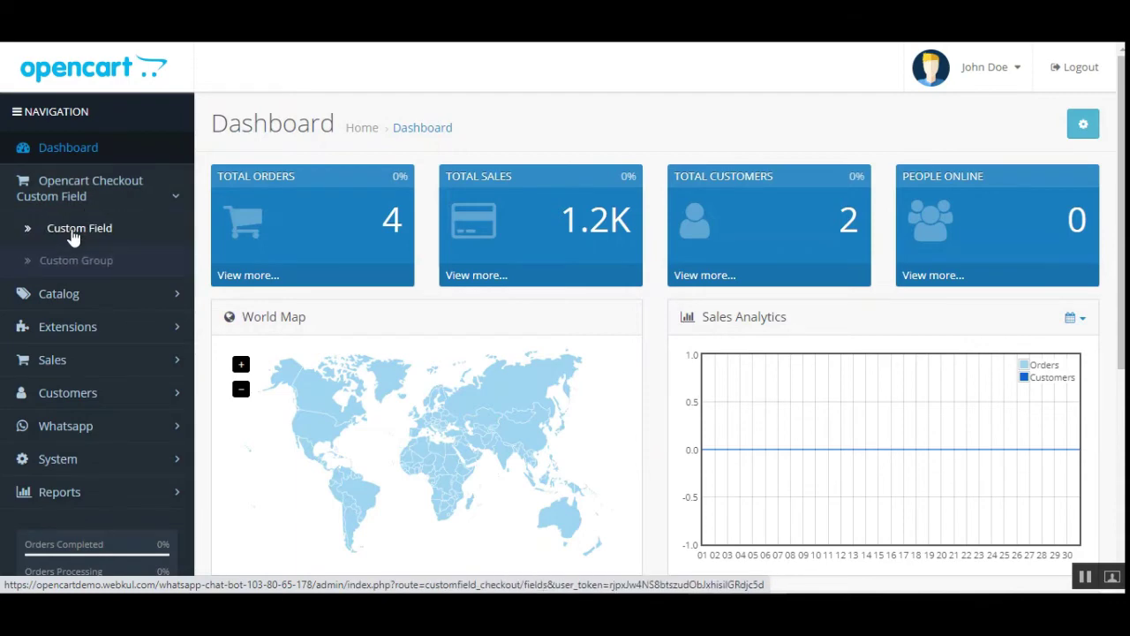
{"action": "right_click", "coordinate": [72, 229]}
{"action": "key", "text": "Escape"}
{"action": "right_click", "coordinate": [73, 262]}
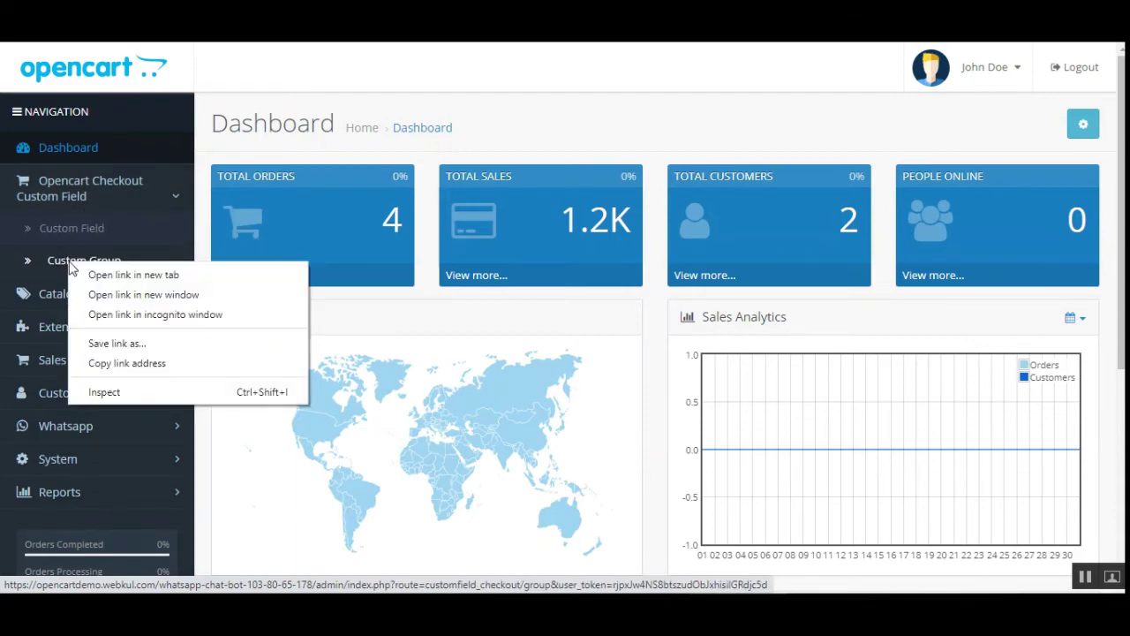
{"action": "left_click", "coordinate": [133, 276]}
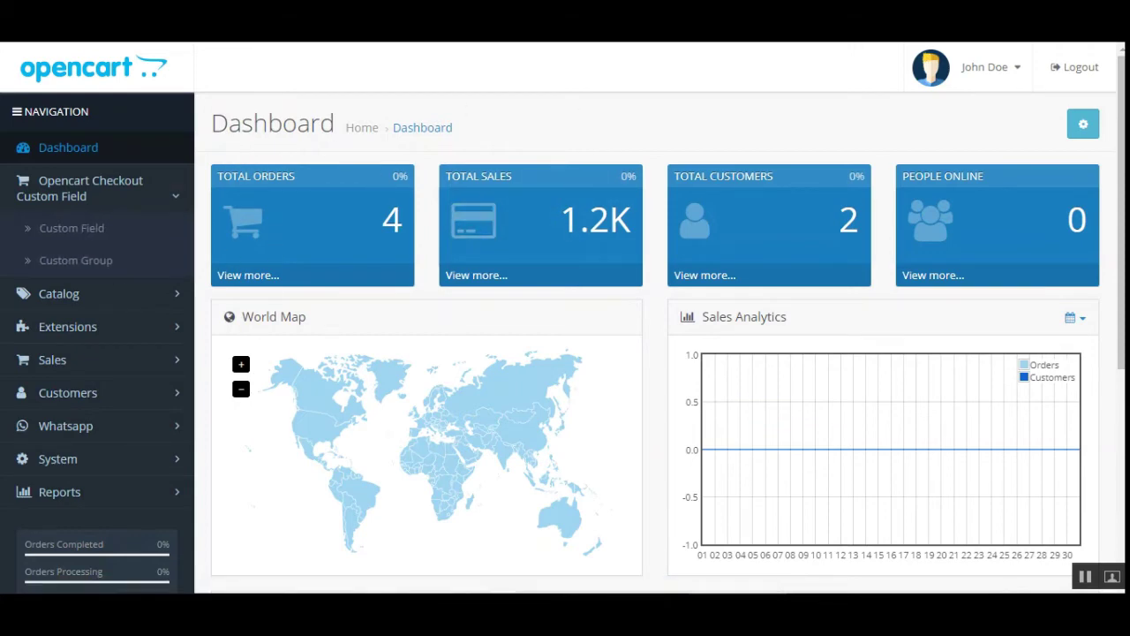
{"action": "key", "text": "ctrl+Tab"}
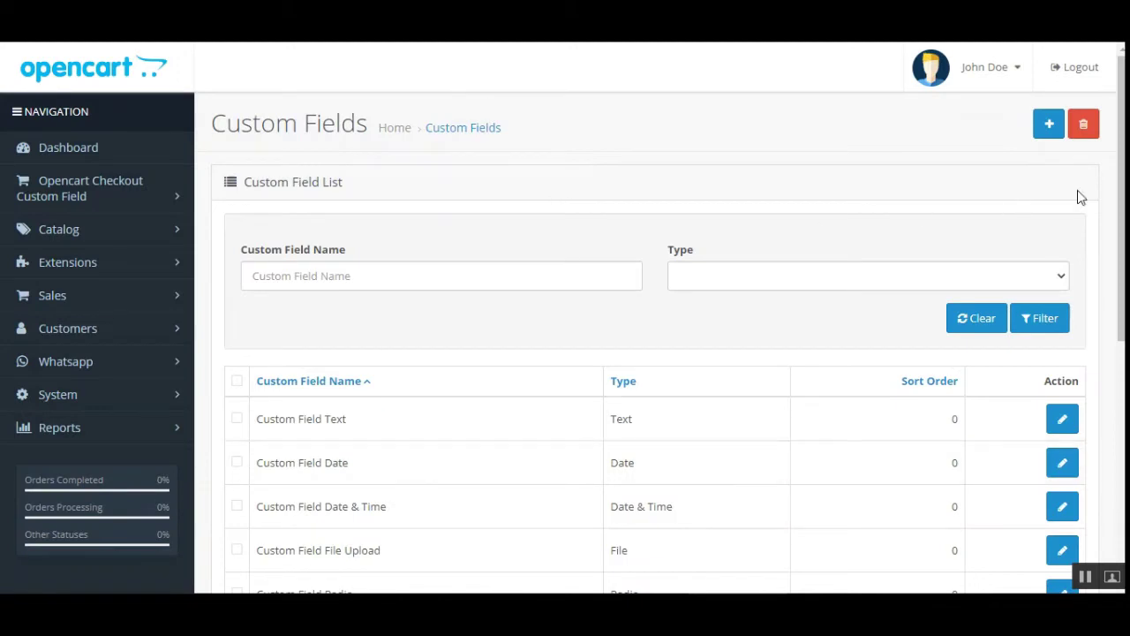
{"action": "left_click_drag", "start_coordinate": [1121, 176], "coordinate": [1121, 207]}
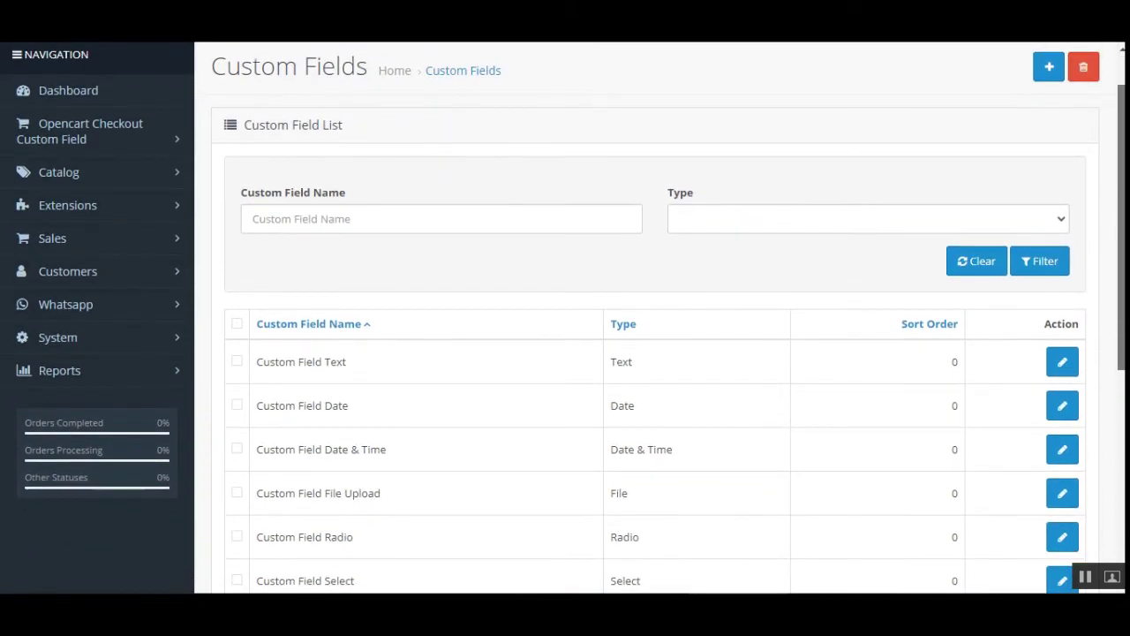
{"action": "scroll", "coordinate": [653, 353], "scroll_direction": "down", "scroll_amount": 3}
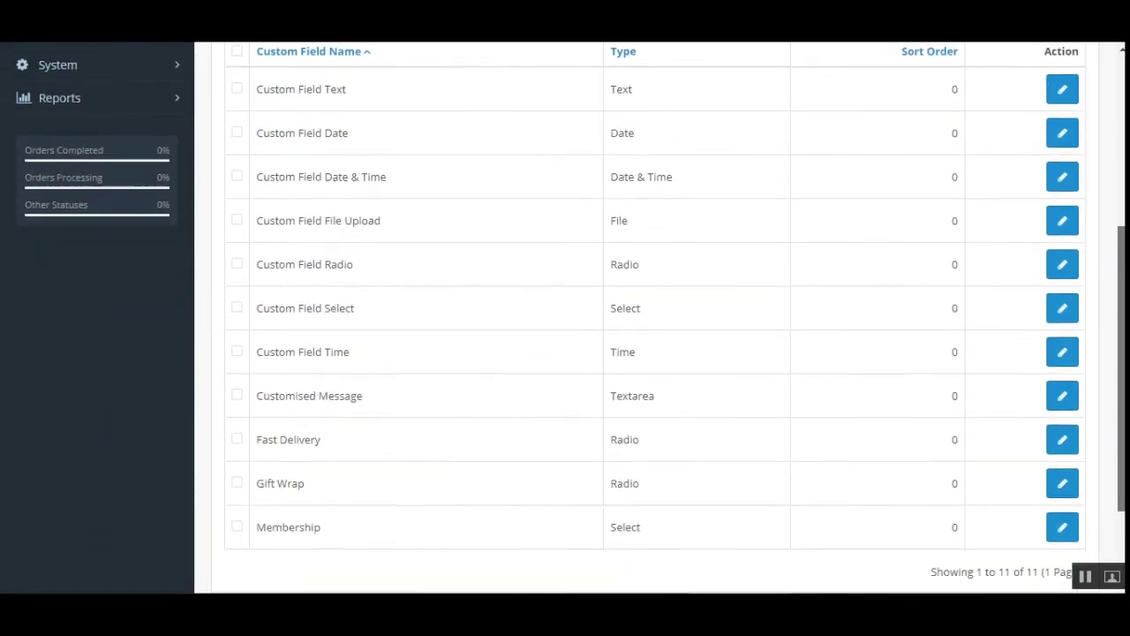
{"action": "scroll", "coordinate": [653, 353], "scroll_direction": "up", "scroll_amount": 4}
{"action": "scroll", "coordinate": [653, 353], "scroll_direction": "down", "scroll_amount": 2}
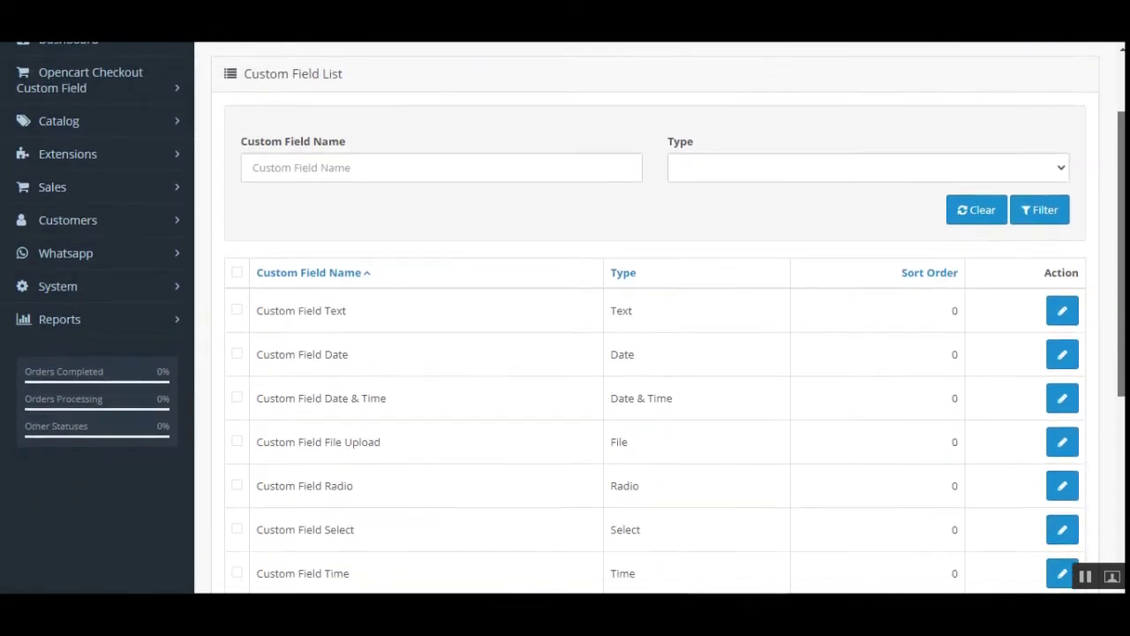
{"action": "scroll", "coordinate": [653, 353], "scroll_direction": "down", "scroll_amount": 2}
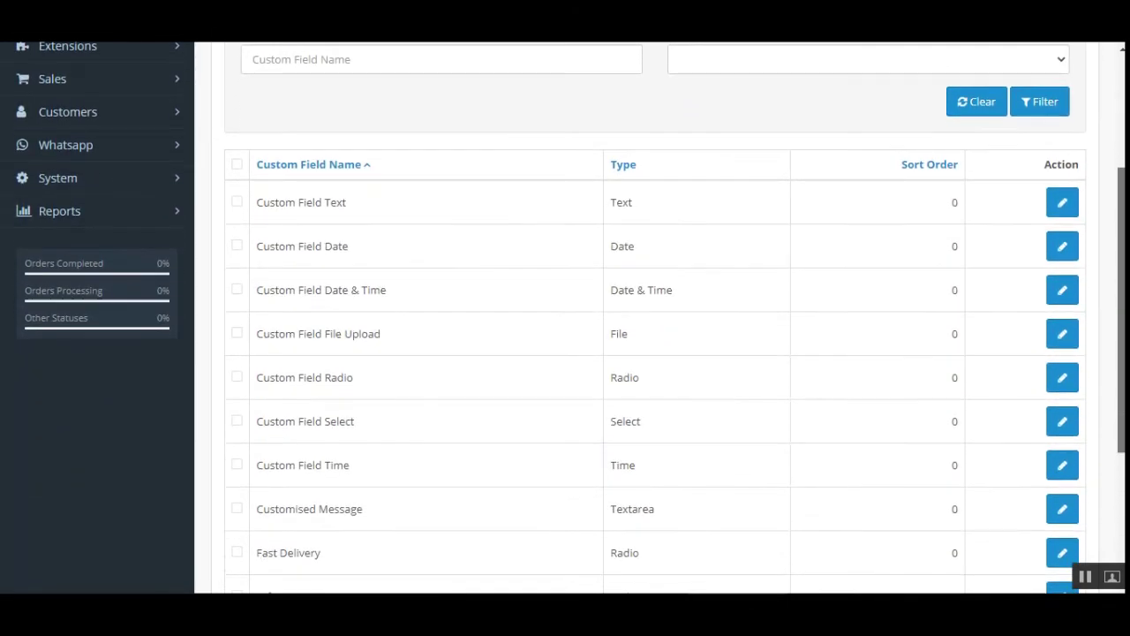
{"action": "scroll", "coordinate": [654, 353], "scroll_direction": "up", "scroll_amount": 3}
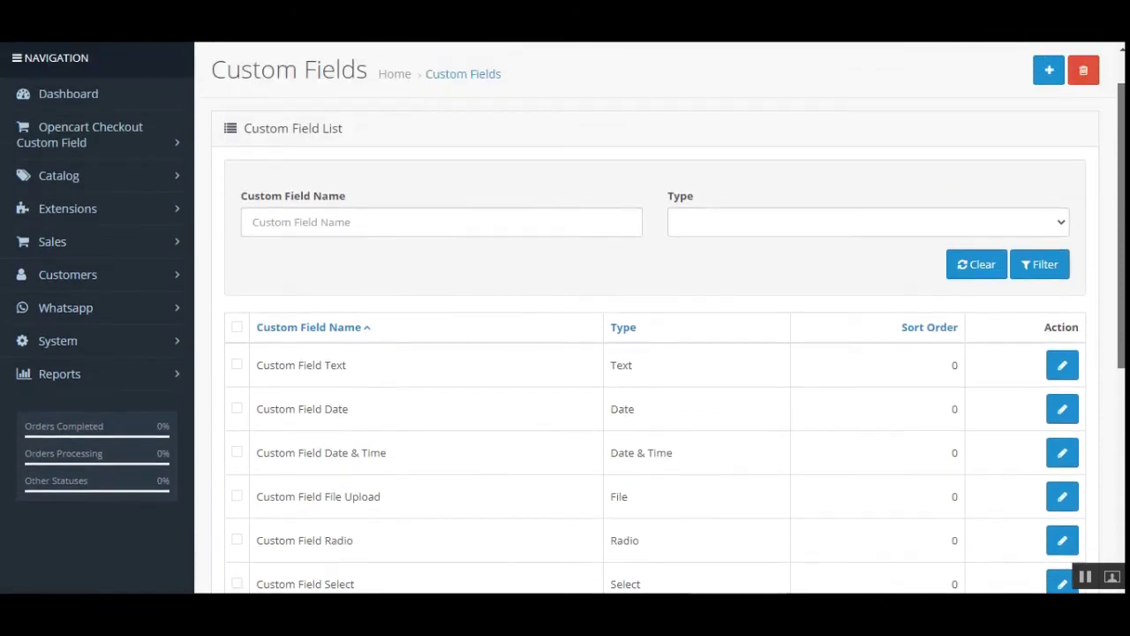
{"action": "scroll", "coordinate": [654, 354], "scroll_direction": "up", "scroll_amount": 1}
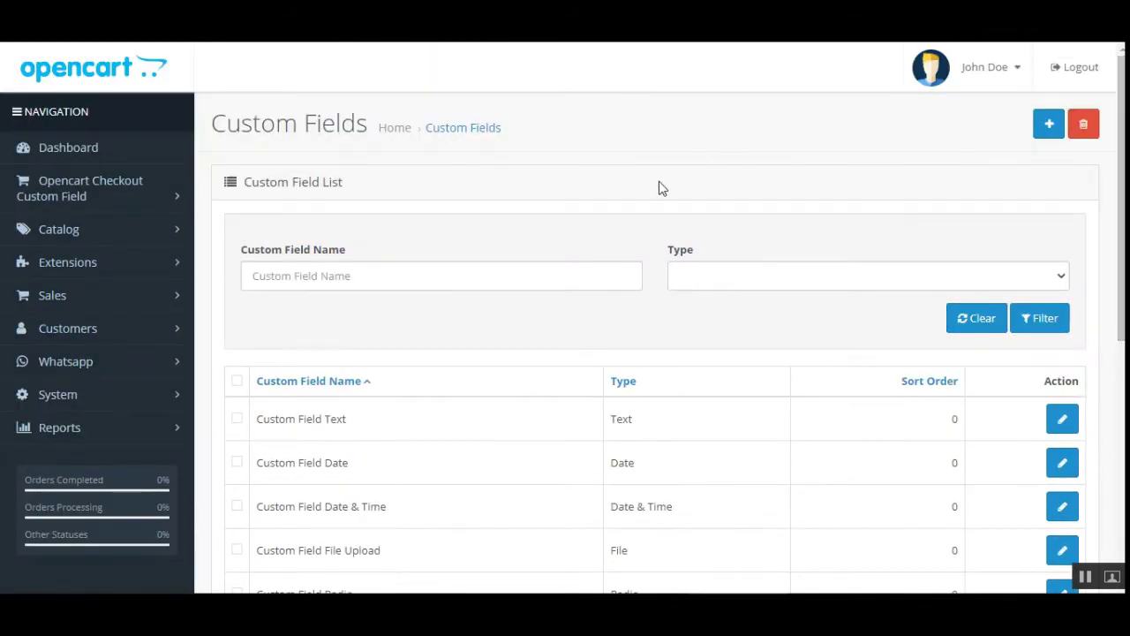
{"action": "scroll", "coordinate": [1059, 172], "scroll_direction": "down", "scroll_amount": 1}
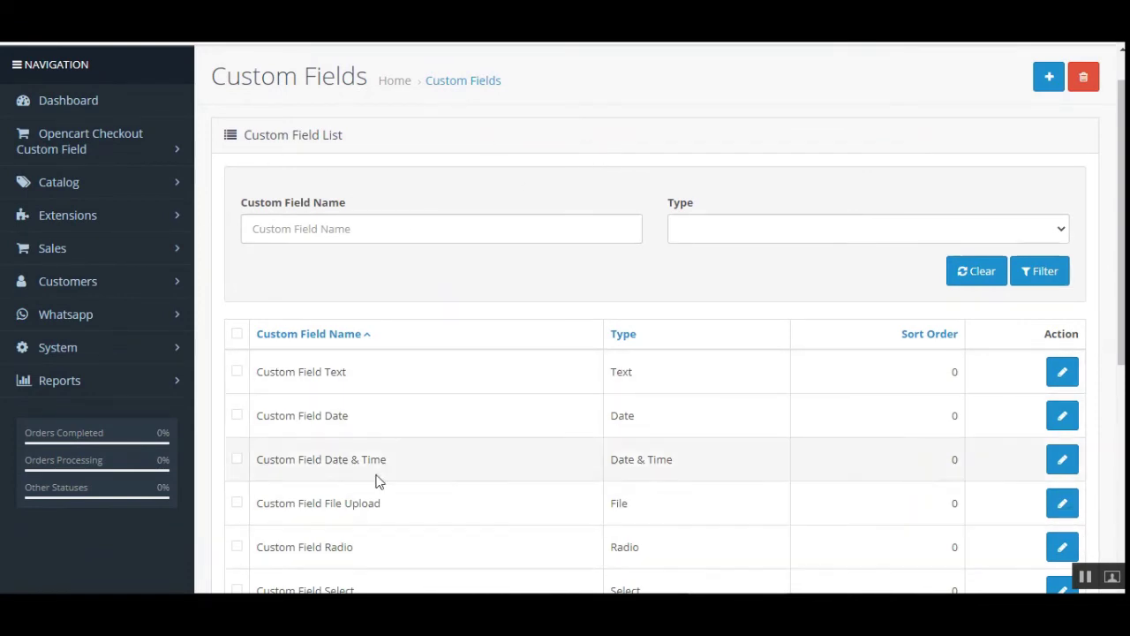
{"action": "scroll", "coordinate": [654, 335], "scroll_direction": "down", "scroll_amount": 2}
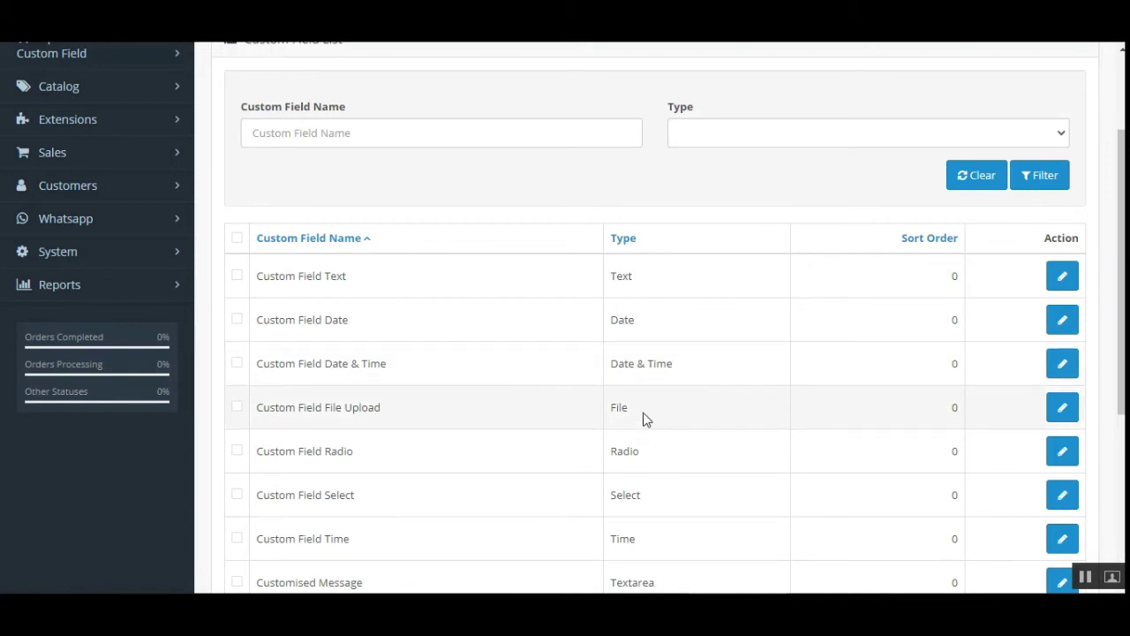
{"action": "scroll", "coordinate": [643, 418], "scroll_direction": "down", "scroll_amount": 2}
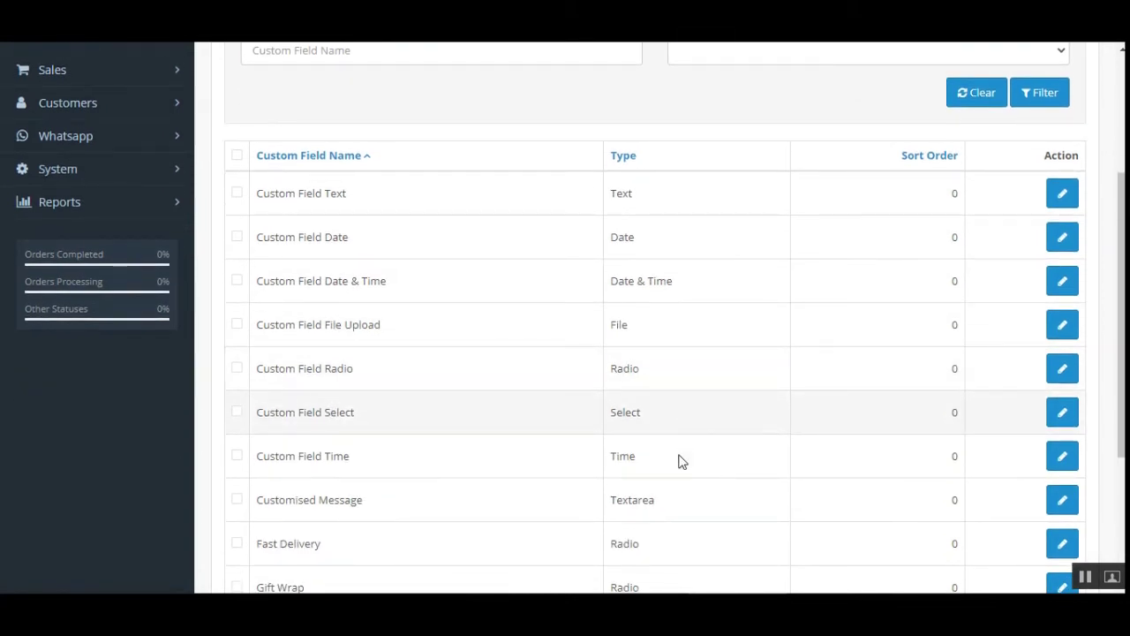
{"action": "scroll", "coordinate": [684, 548], "scroll_direction": "down", "scroll_amount": 3}
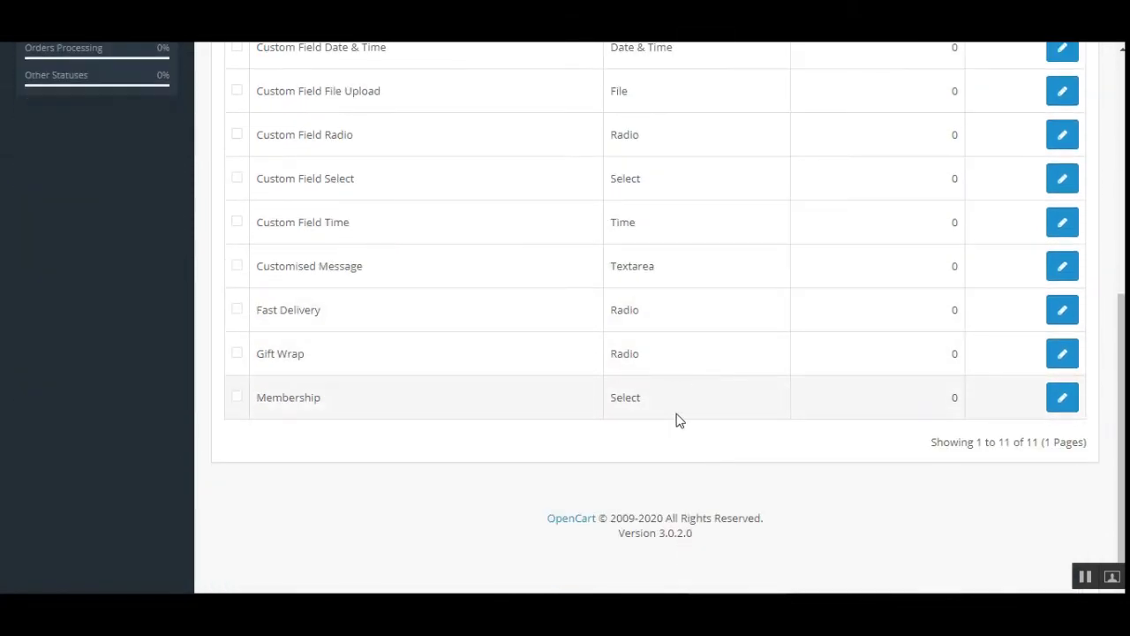
{"action": "scroll", "coordinate": [248, 349], "scroll_direction": "up", "scroll_amount": 10}
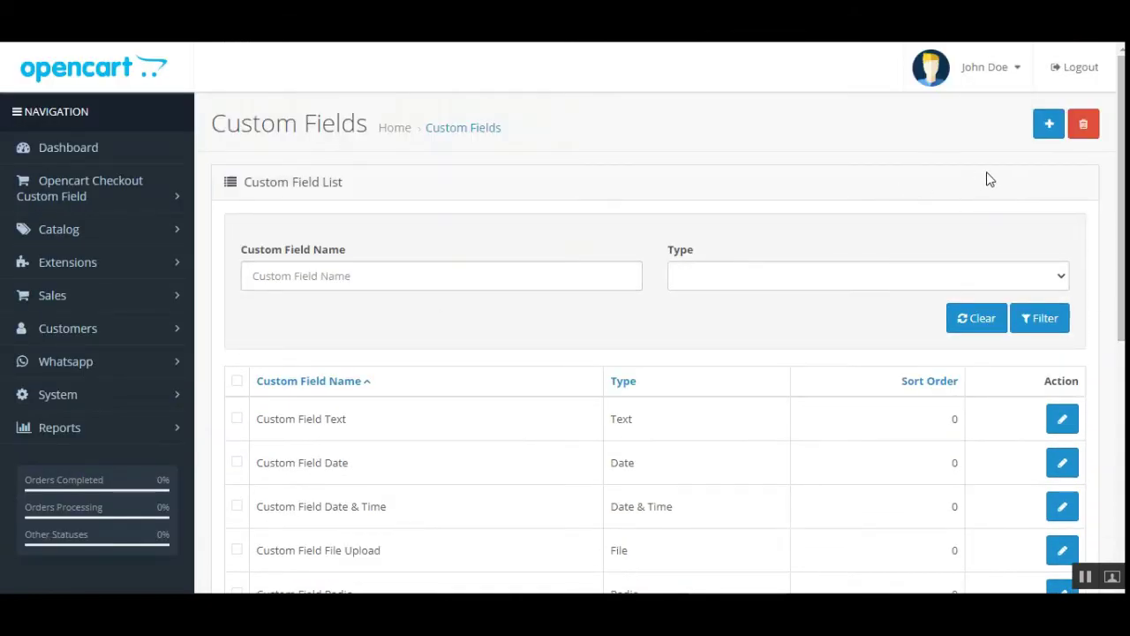
Start a new custom field and set its status to Enabled
{"action": "left_click", "coordinate": [1048, 124]}
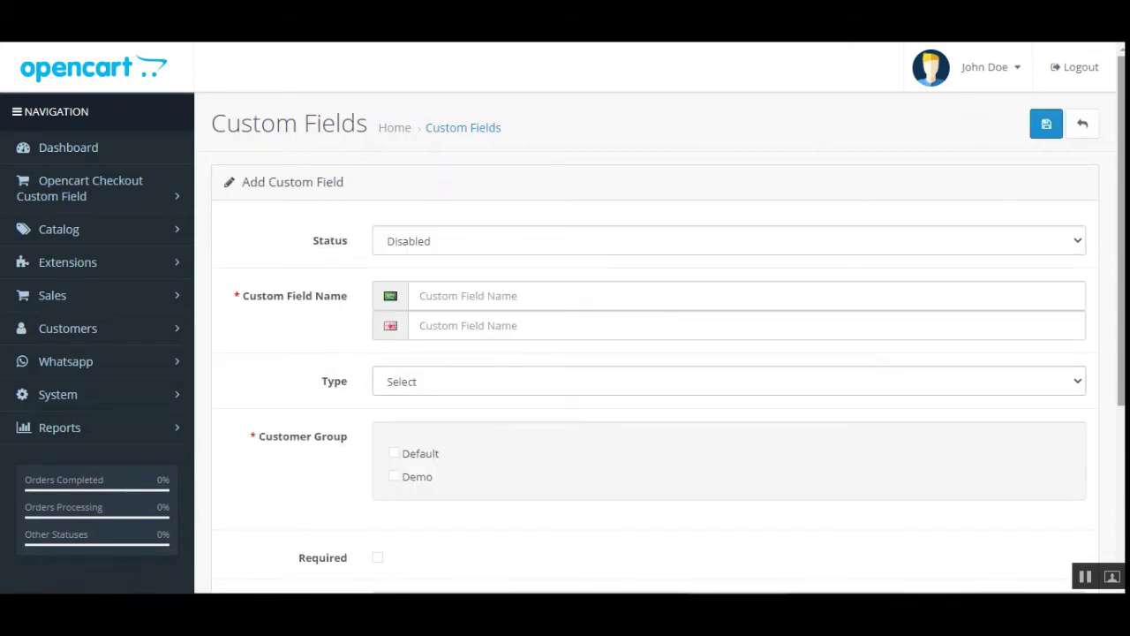
{"action": "scroll", "coordinate": [359, 311], "scroll_direction": "down", "scroll_amount": 3}
{"action": "scroll", "coordinate": [360, 312], "scroll_direction": "up", "scroll_amount": 3}
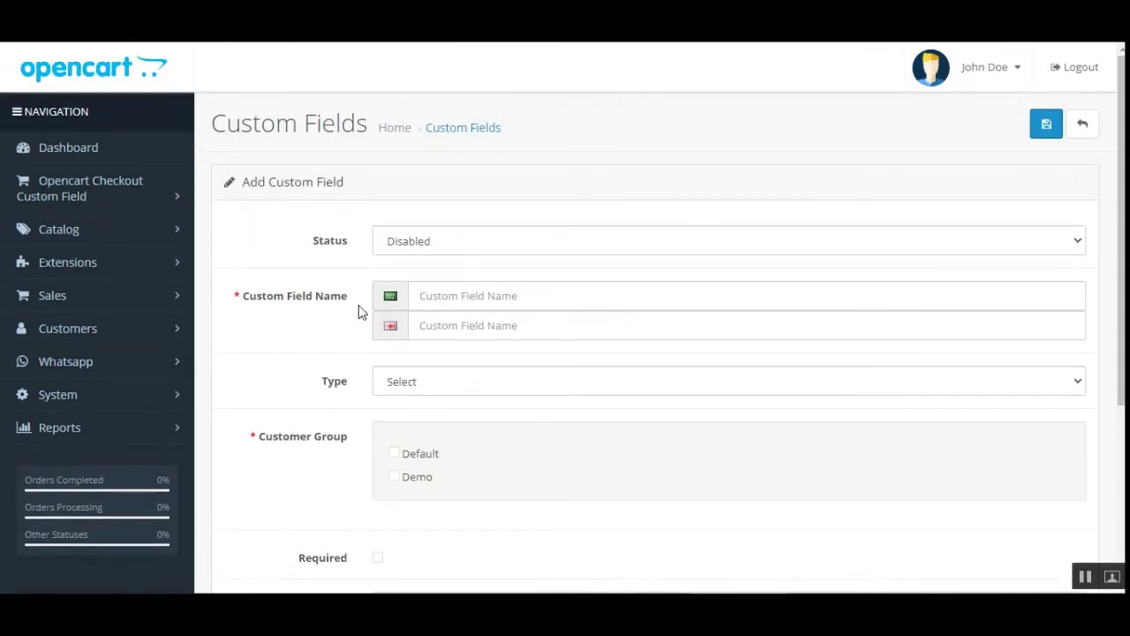
{"action": "left_click", "coordinate": [490, 244]}
{"action": "left_click", "coordinate": [481, 263]}
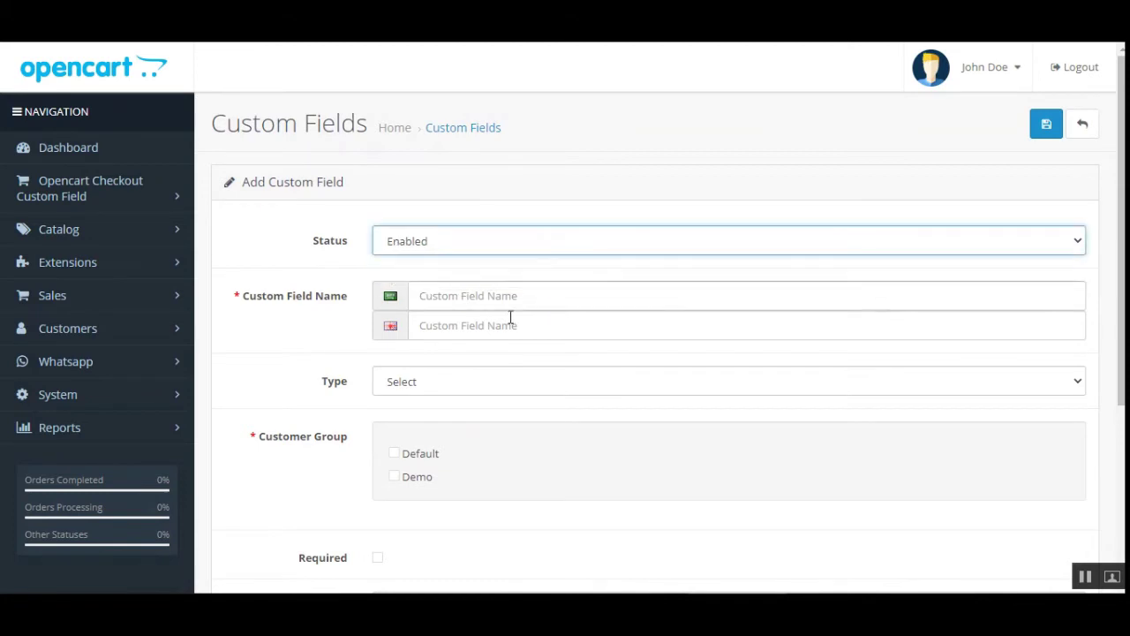
Name the field 'Your Age?' in both languages and make it a Text type
{"action": "left_click_drag", "start_coordinate": [276, 304], "coordinate": [337, 302]}
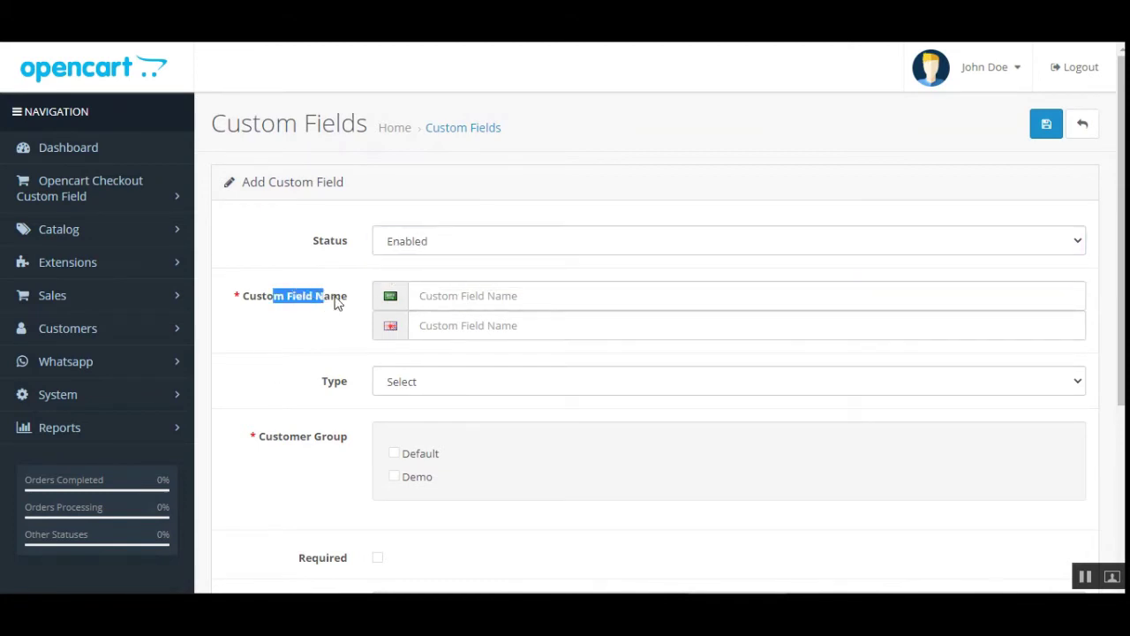
{"action": "left_click", "coordinate": [544, 303]}
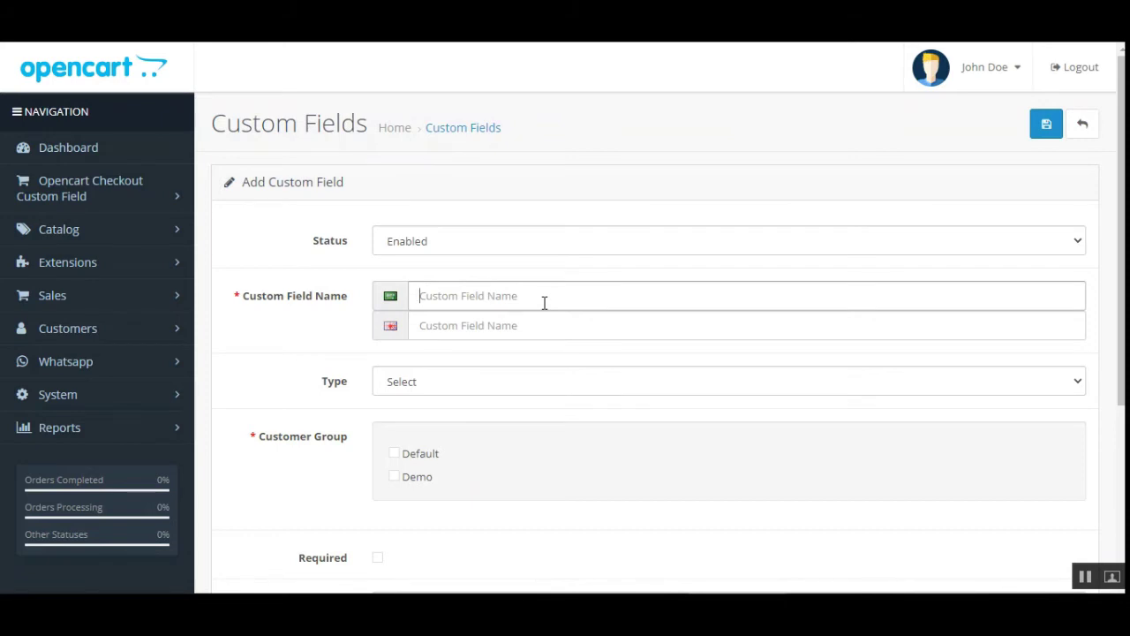
{"action": "type", "text": "Your Age"}
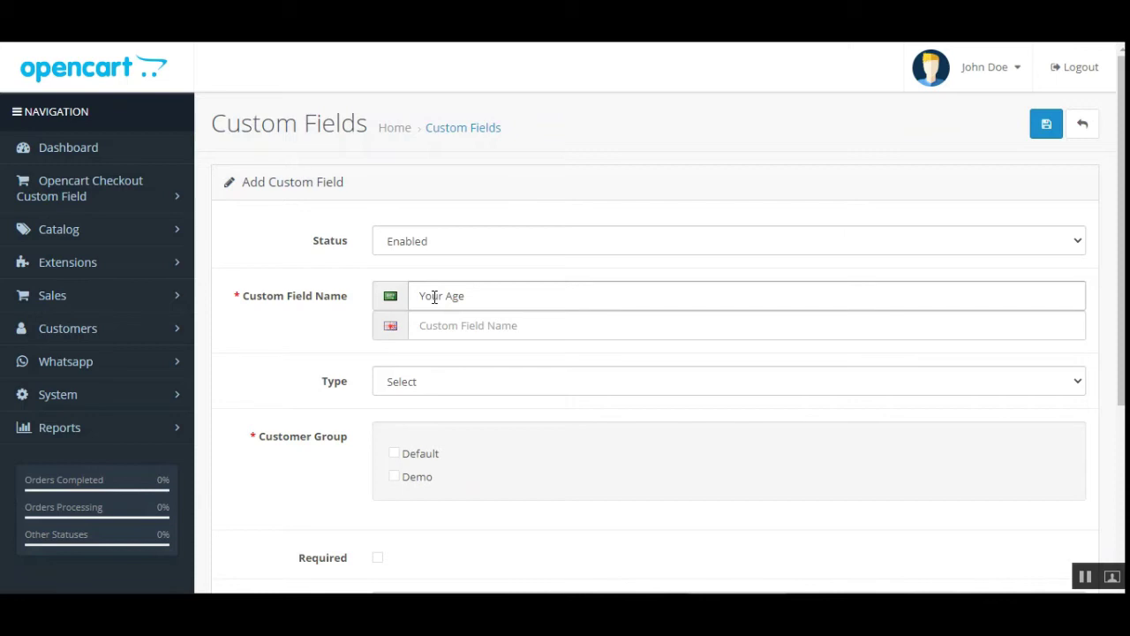
{"action": "triple_click", "coordinate": [434, 297]}
{"action": "left_click", "coordinate": [509, 296]}
{"action": "triple_click", "coordinate": [509, 295]}
{"action": "key", "text": "ctrl+c"}
{"action": "left_click", "coordinate": [456, 325]}
{"action": "key", "text": "ctrl+v"}
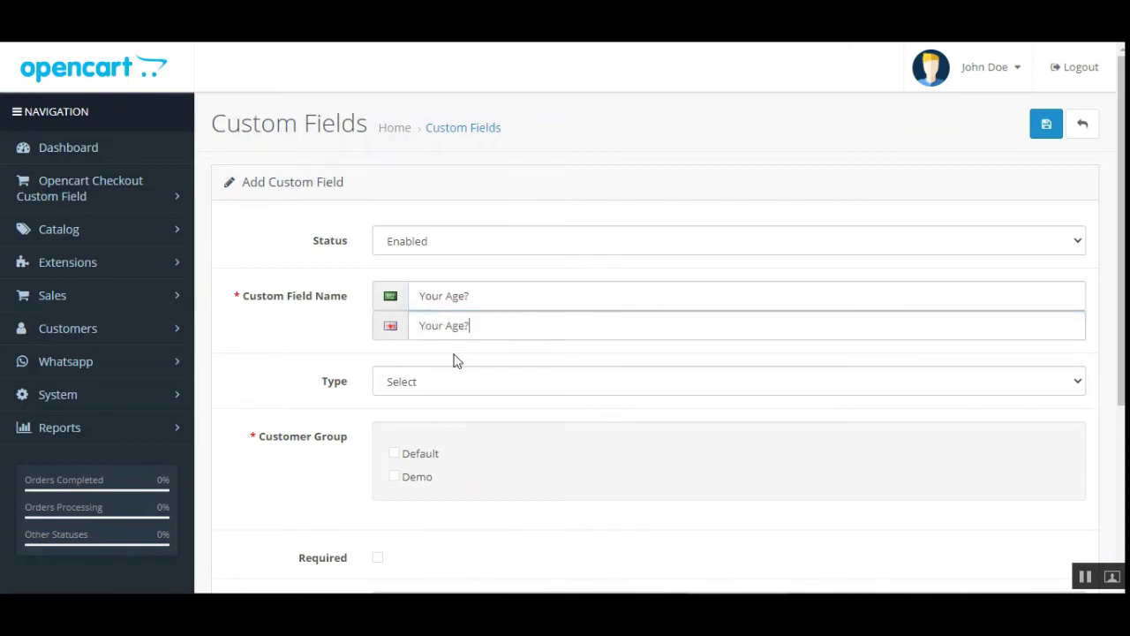
{"action": "left_click", "coordinate": [435, 393]}
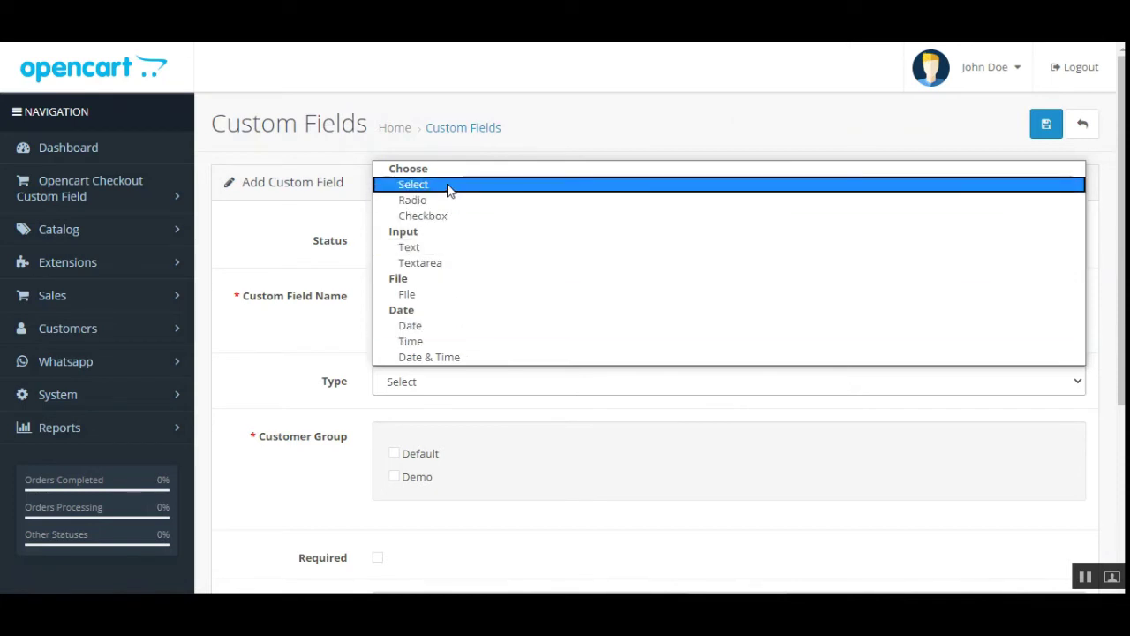
{"action": "left_click", "coordinate": [449, 248]}
Mark Your Age? as required and save the new custom field
{"action": "scroll", "coordinate": [329, 469], "scroll_direction": "down", "scroll_amount": 2}
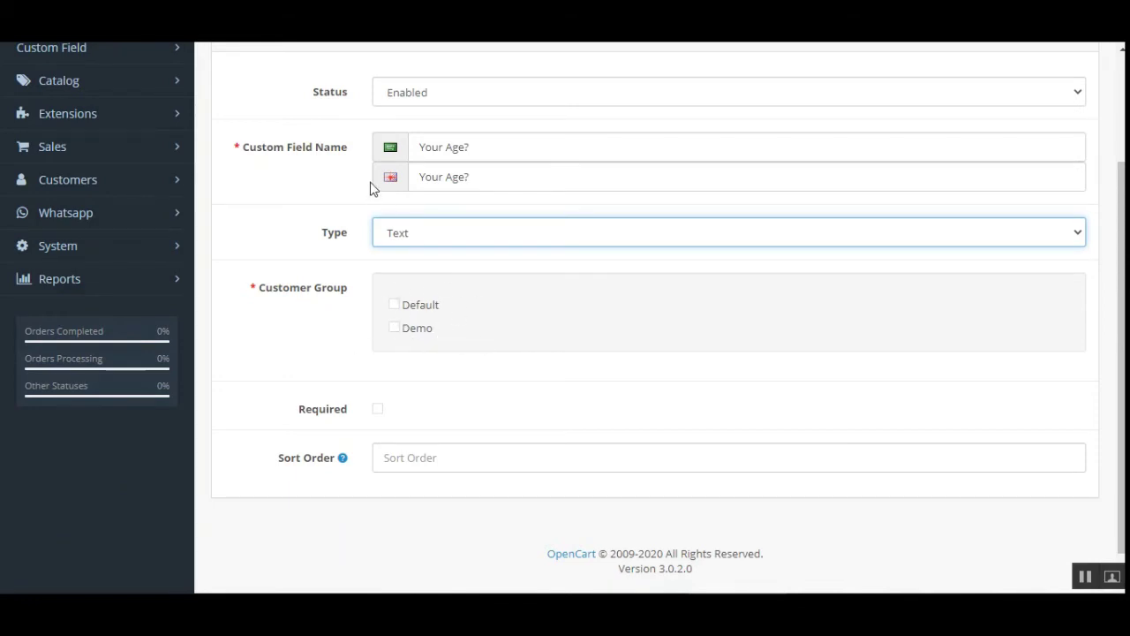
{"action": "scroll", "coordinate": [346, 308], "scroll_direction": "up", "scroll_amount": 2}
{"action": "scroll", "coordinate": [328, 365], "scroll_direction": "down", "scroll_amount": 2}
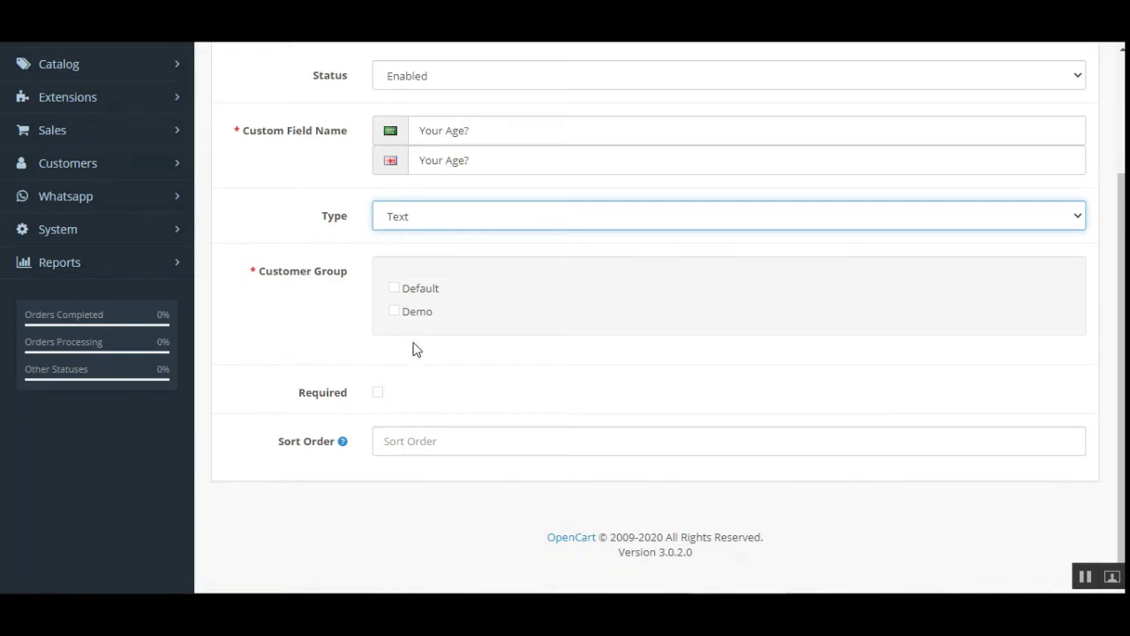
{"action": "scroll", "coordinate": [1009, 295], "scroll_direction": "up", "scroll_amount": 2}
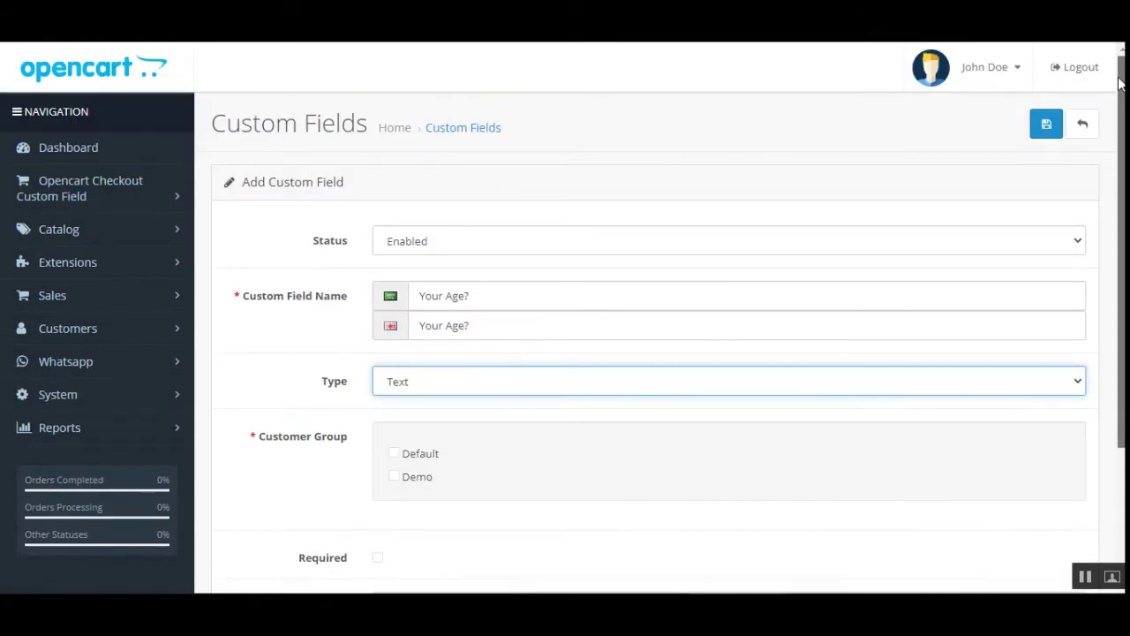
{"action": "scroll", "coordinate": [1009, 296], "scroll_direction": "down", "scroll_amount": 2}
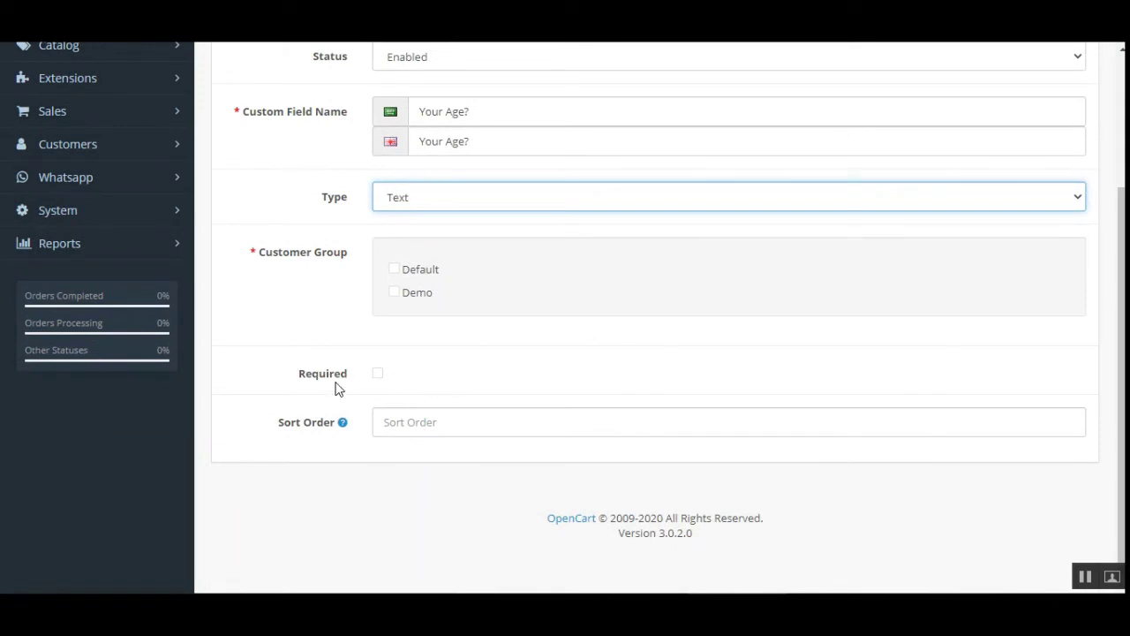
{"action": "left_click", "coordinate": [378, 375]}
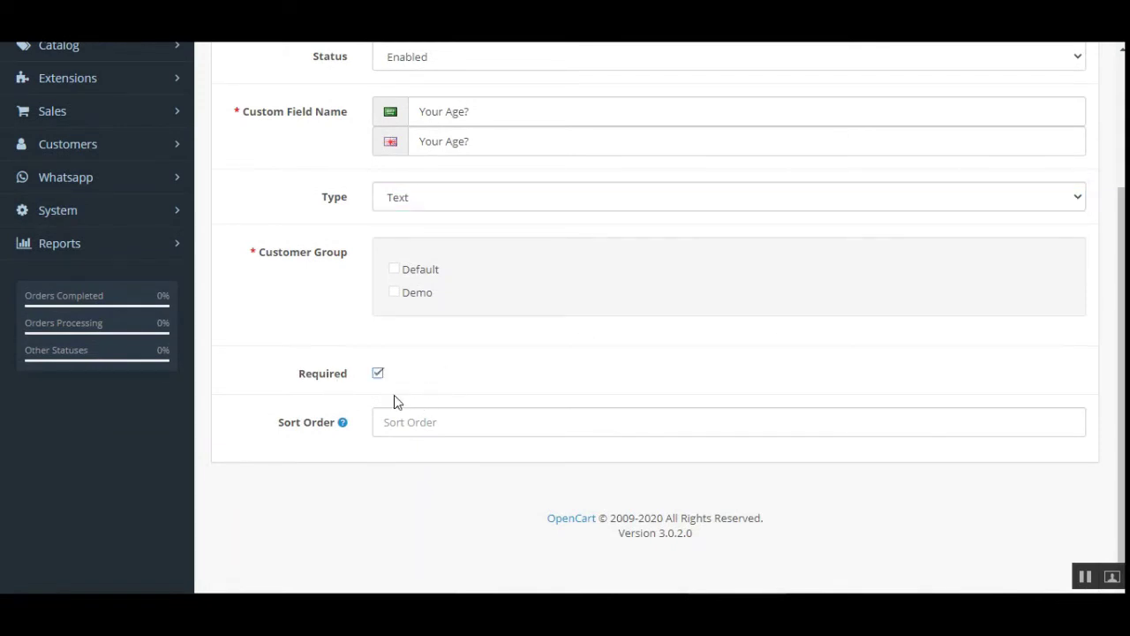
{"action": "left_click", "coordinate": [408, 422]}
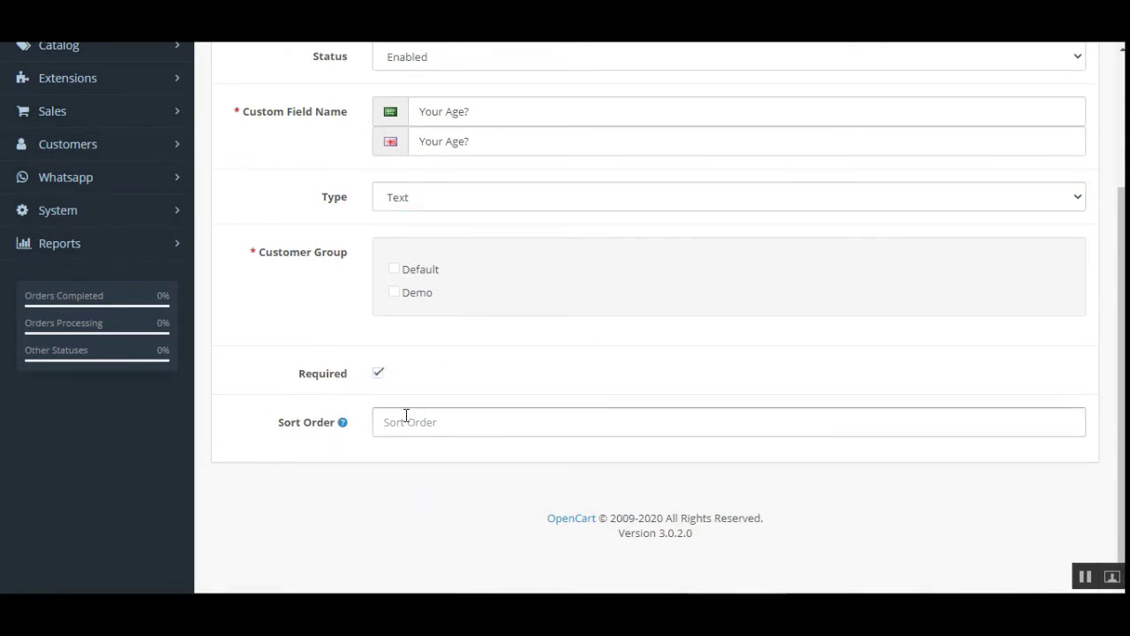
{"action": "scroll", "coordinate": [550, 404], "scroll_direction": "up", "scroll_amount": 3}
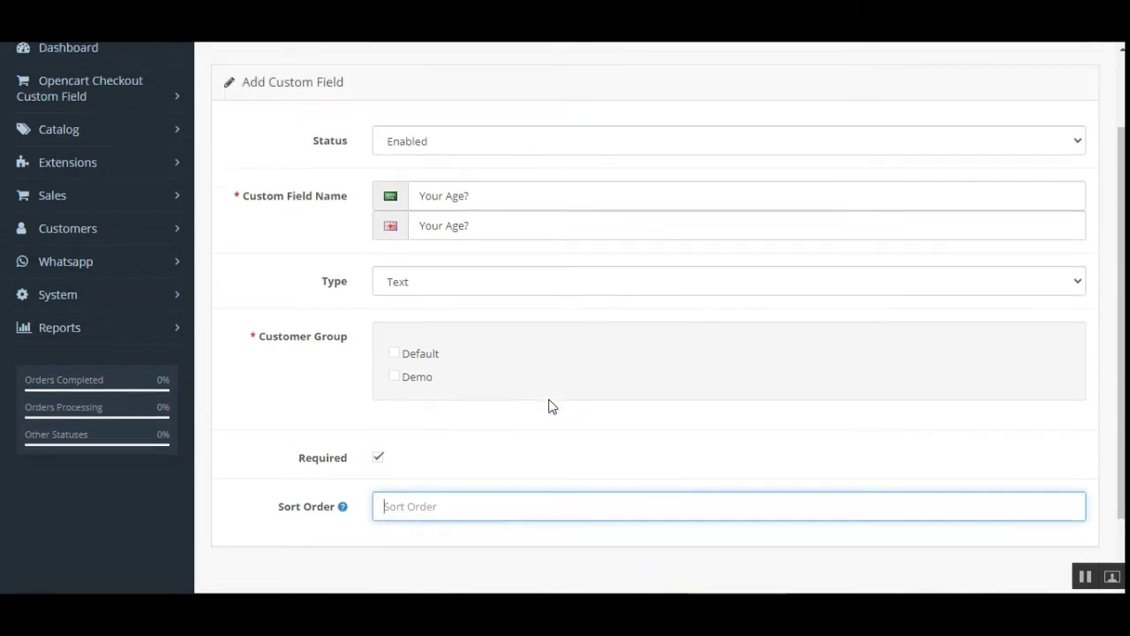
{"action": "left_click", "coordinate": [1048, 128]}
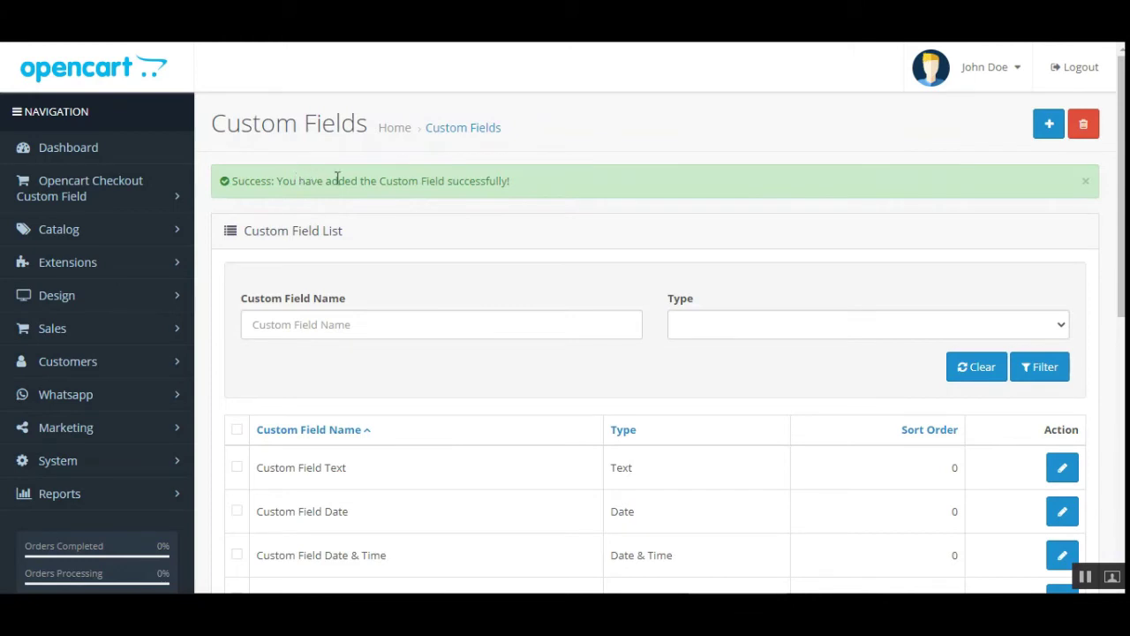
{"action": "left_click_drag", "start_coordinate": [325, 181], "coordinate": [496, 181]}
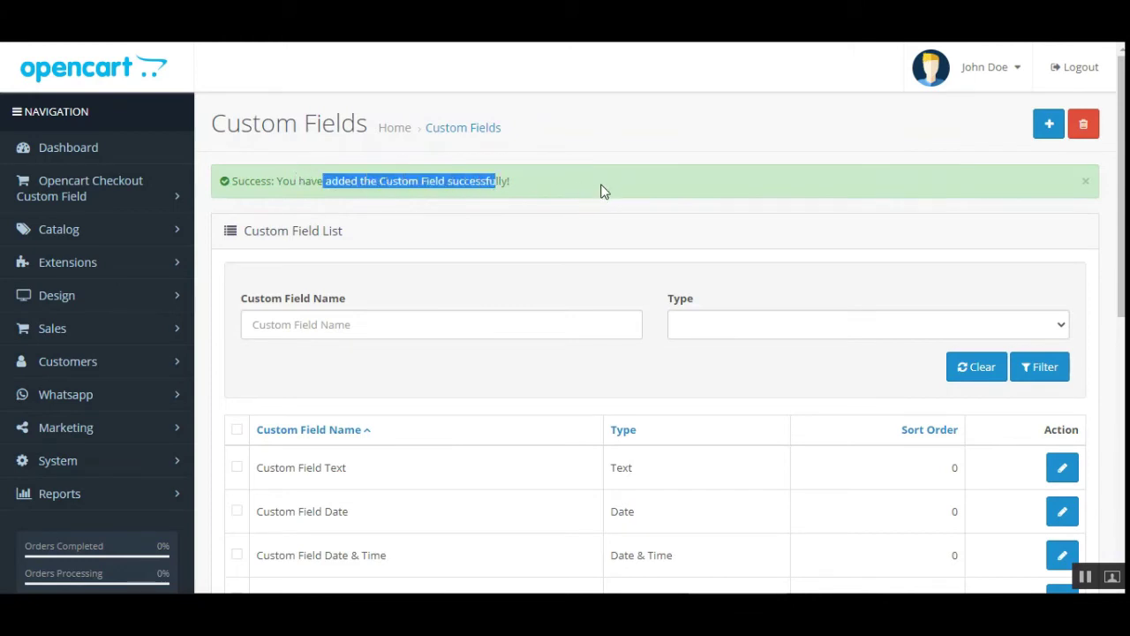
{"action": "left_click_drag", "start_coordinate": [1119, 176], "coordinate": [1120, 312]}
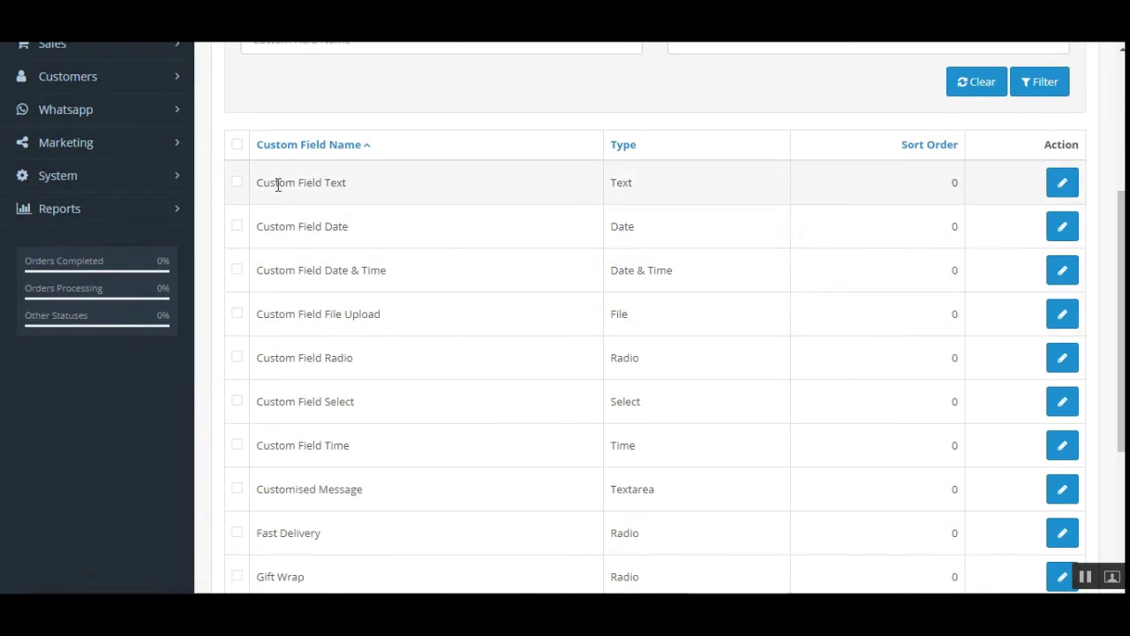
{"action": "left_click_drag", "start_coordinate": [277, 184], "coordinate": [332, 197]}
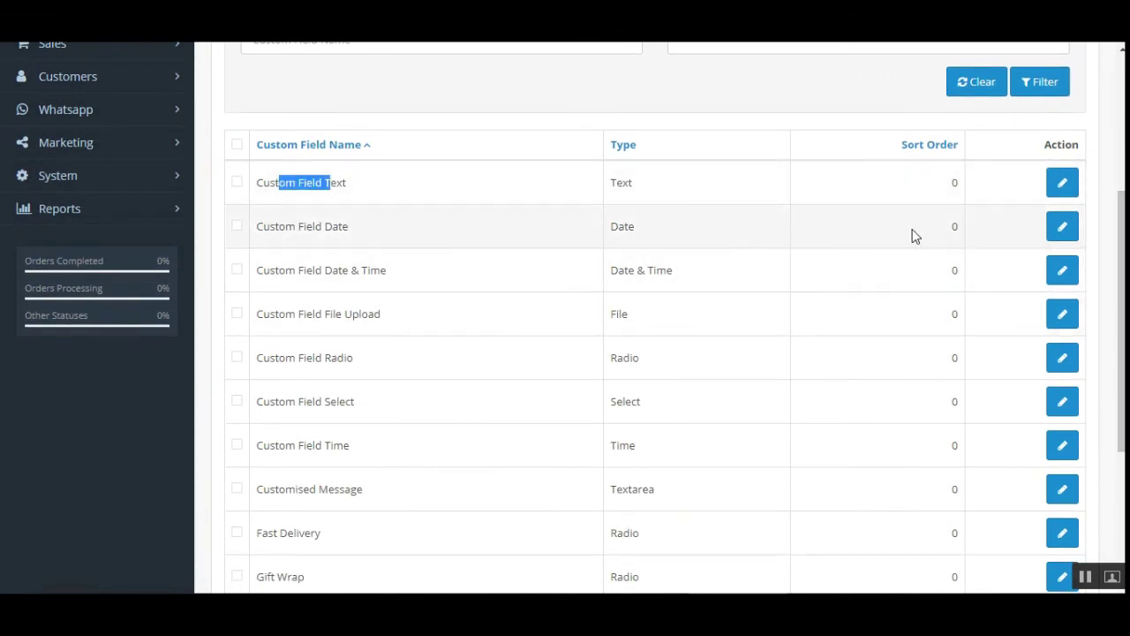
{"action": "scroll", "coordinate": [653, 318], "scroll_direction": "down", "scroll_amount": 1}
{"action": "scroll", "coordinate": [653, 318], "scroll_direction": "down", "scroll_amount": 3}
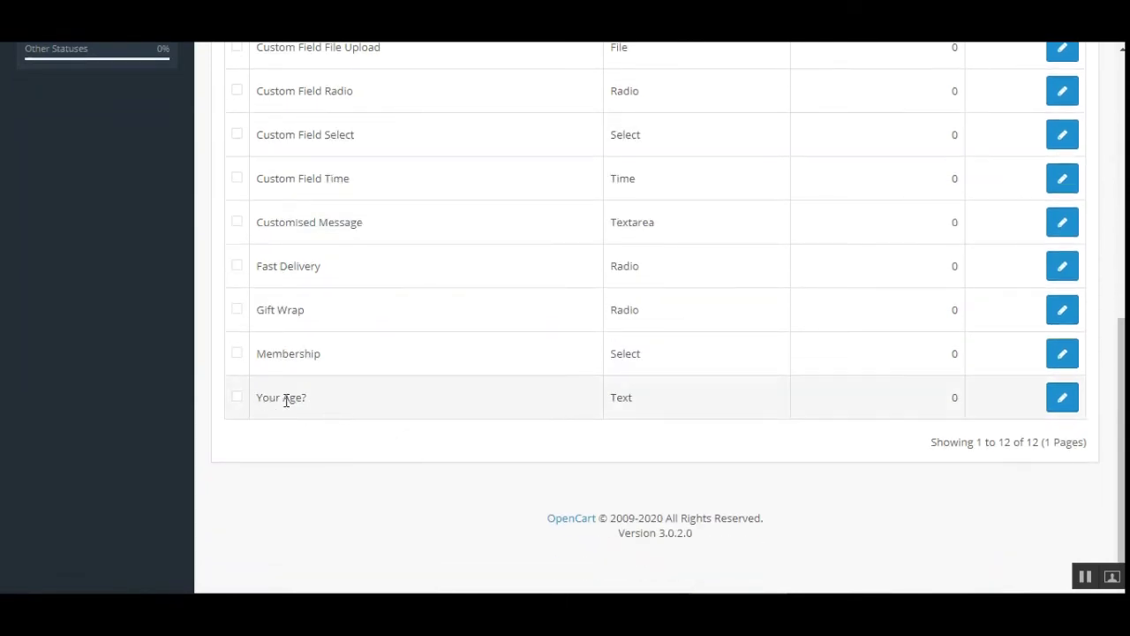
{"action": "double_click", "coordinate": [620, 399]}
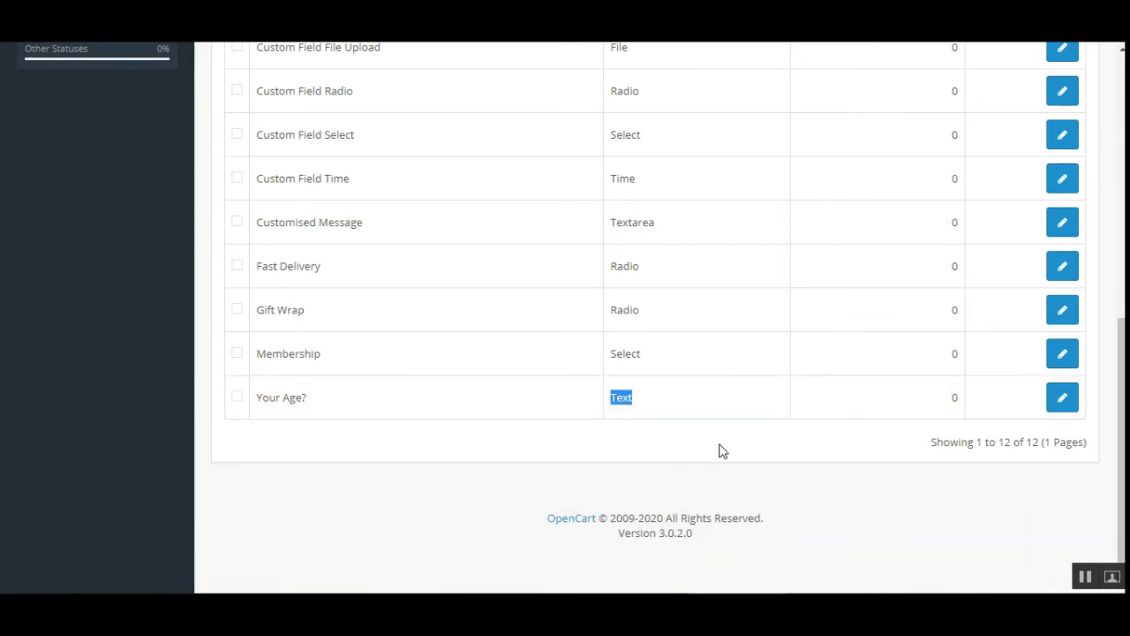
{"action": "scroll", "coordinate": [719, 450], "scroll_direction": "up", "scroll_amount": 1}
{"action": "scroll", "coordinate": [469, 280], "scroll_direction": "up", "scroll_amount": 4}
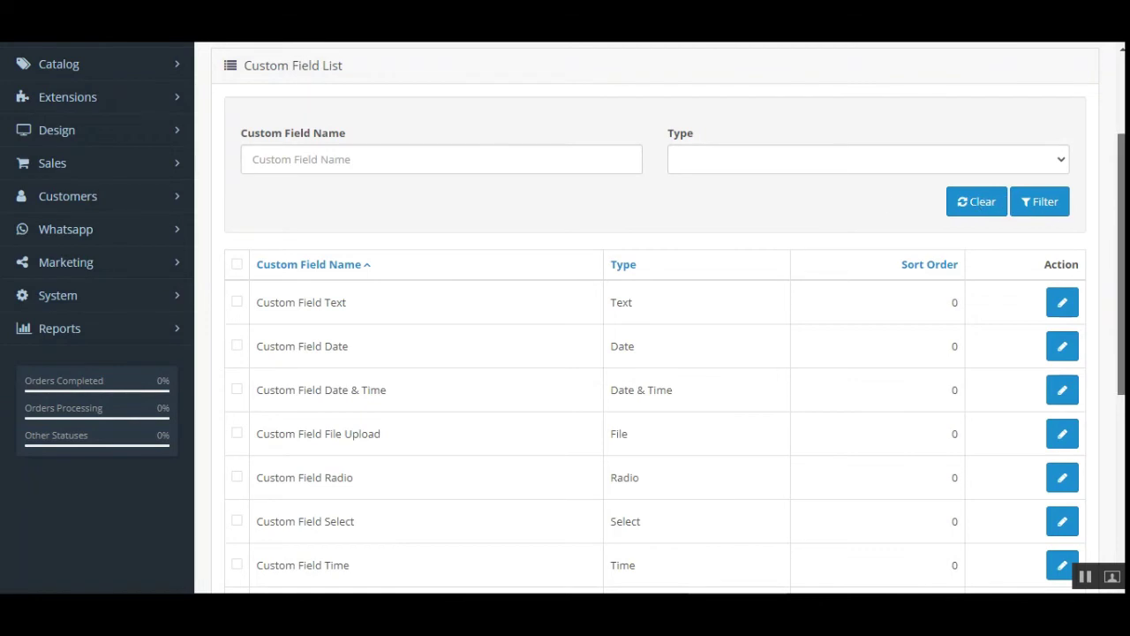
{"action": "scroll", "coordinate": [1121, 265], "scroll_direction": "up", "scroll_amount": 2}
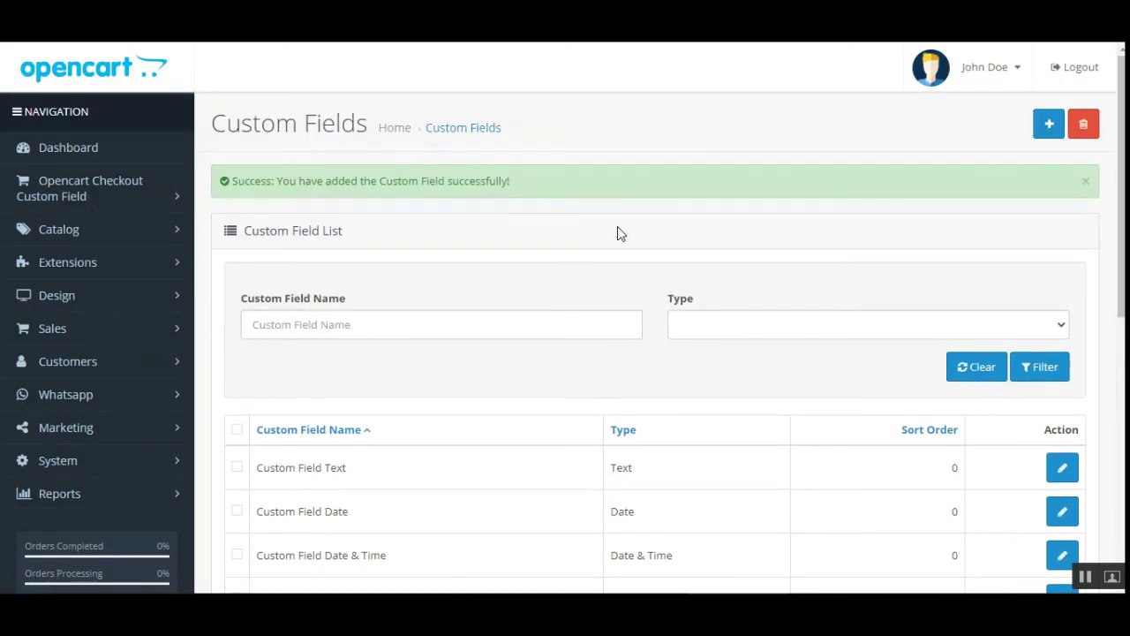
Select all, deselect, then tick only the Custom Field File Upload and Custom Field Radio entries
{"action": "scroll", "coordinate": [336, 477], "scroll_direction": "down", "scroll_amount": 2}
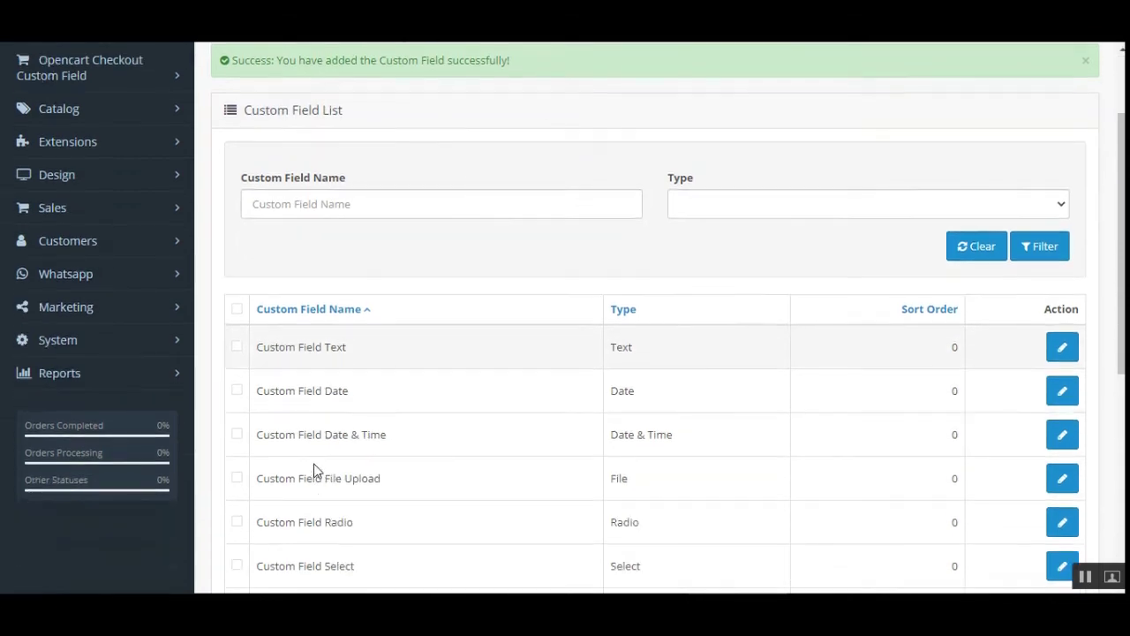
{"action": "left_click", "coordinate": [237, 265]}
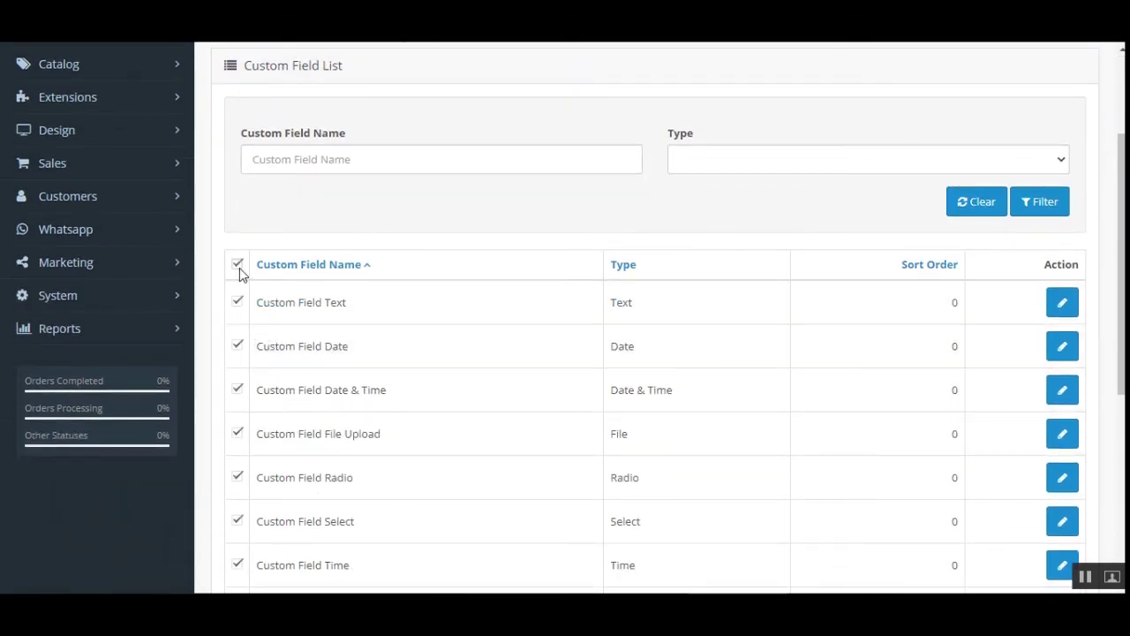
{"action": "scroll", "coordinate": [586, 306], "scroll_direction": "up", "scroll_amount": 2}
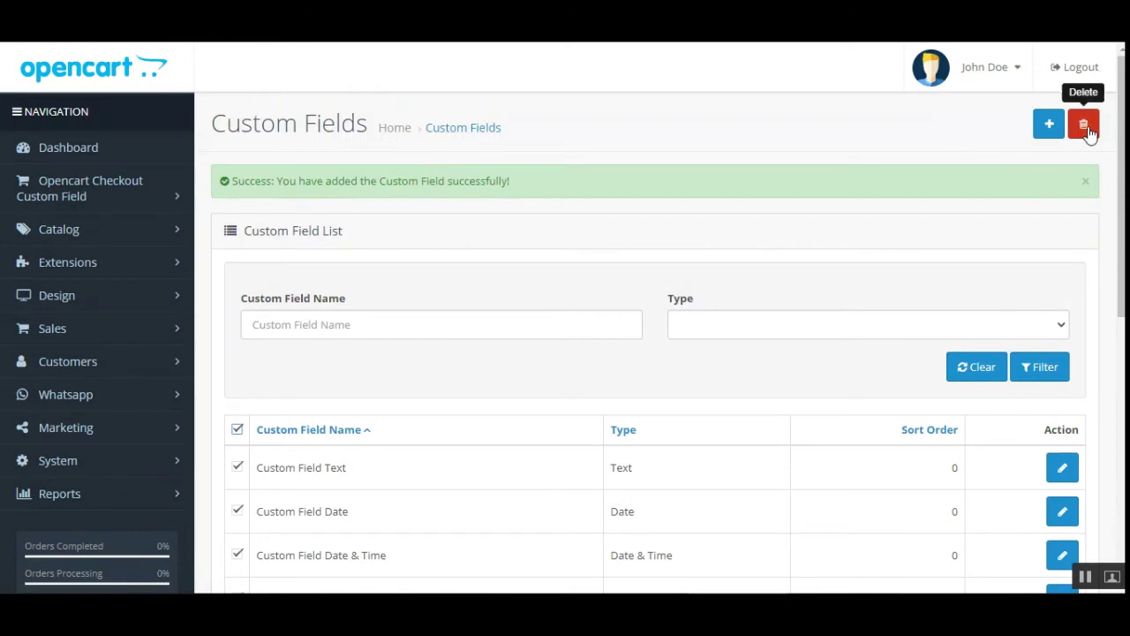
{"action": "left_click", "coordinate": [237, 429]}
{"action": "scroll", "coordinate": [232, 388], "scroll_direction": "down", "scroll_amount": 3}
{"action": "left_click", "coordinate": [236, 351]}
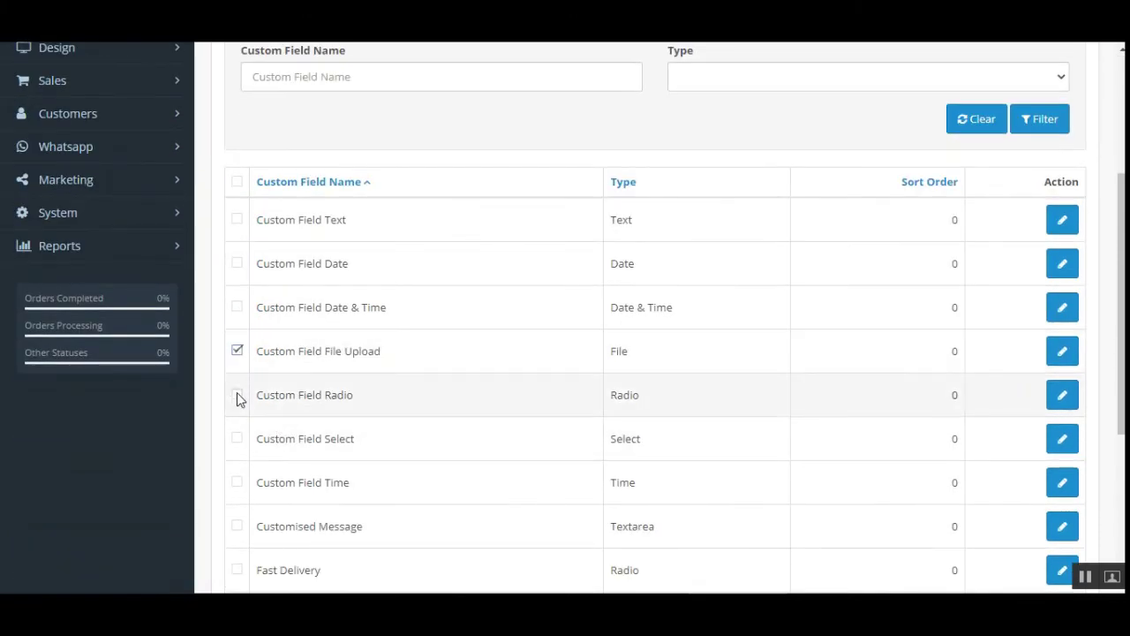
{"action": "left_click", "coordinate": [236, 396]}
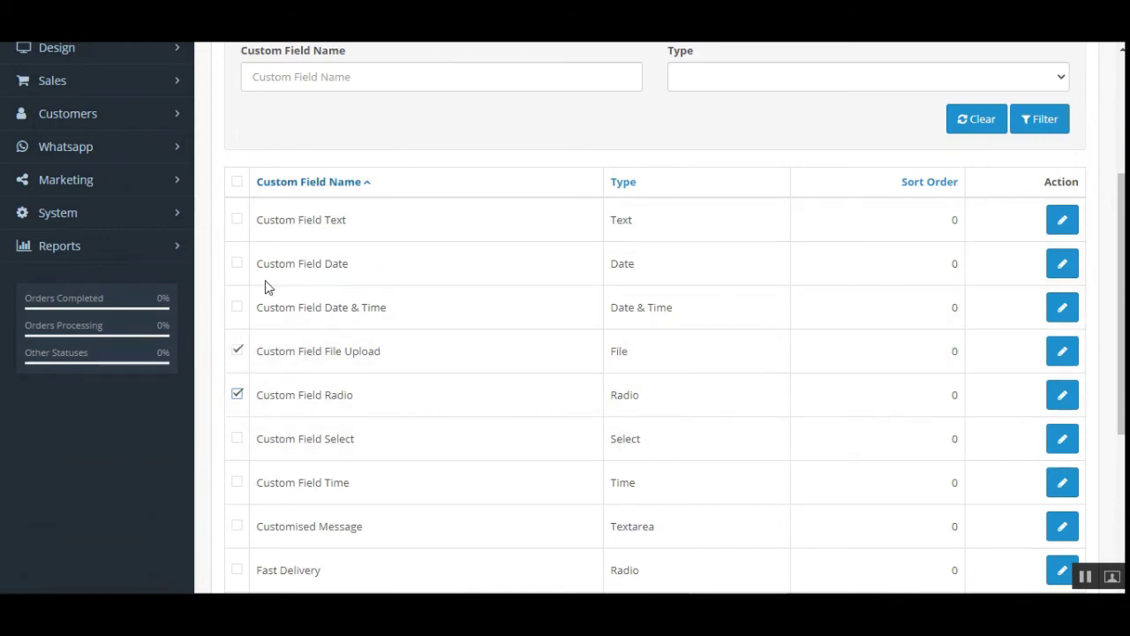
{"action": "scroll", "coordinate": [653, 353], "scroll_direction": "down", "scroll_amount": 2}
{"action": "scroll", "coordinate": [653, 353], "scroll_direction": "up", "scroll_amount": 5}
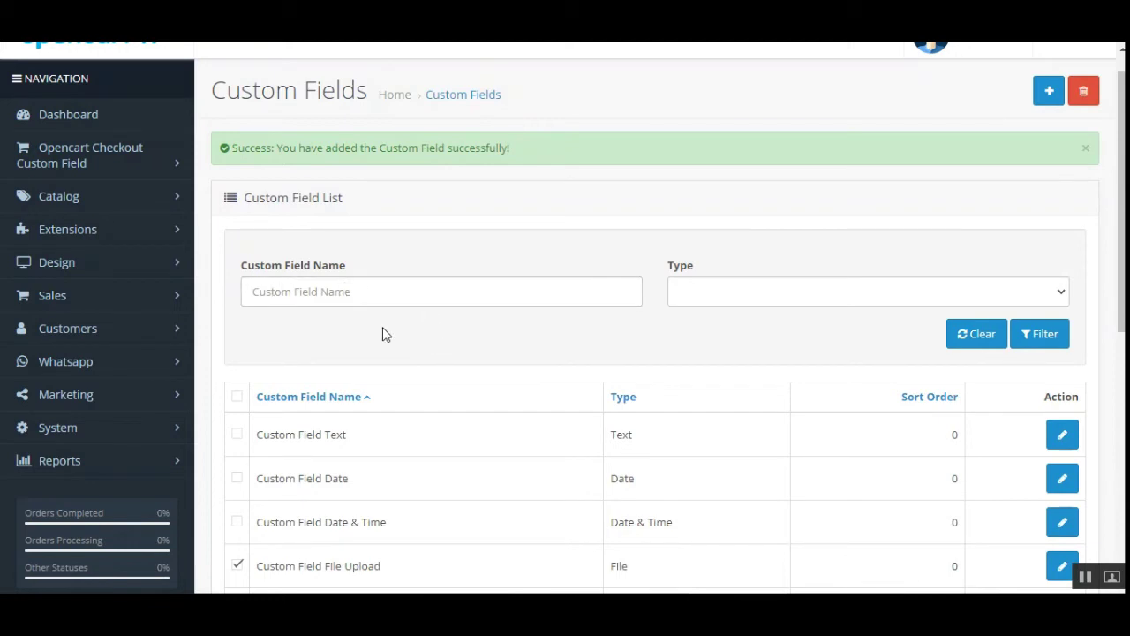
Filter the custom fields by type Text and name Custom Field Text
{"action": "left_click", "coordinate": [371, 288]}
{"action": "left_click", "coordinate": [736, 292]}
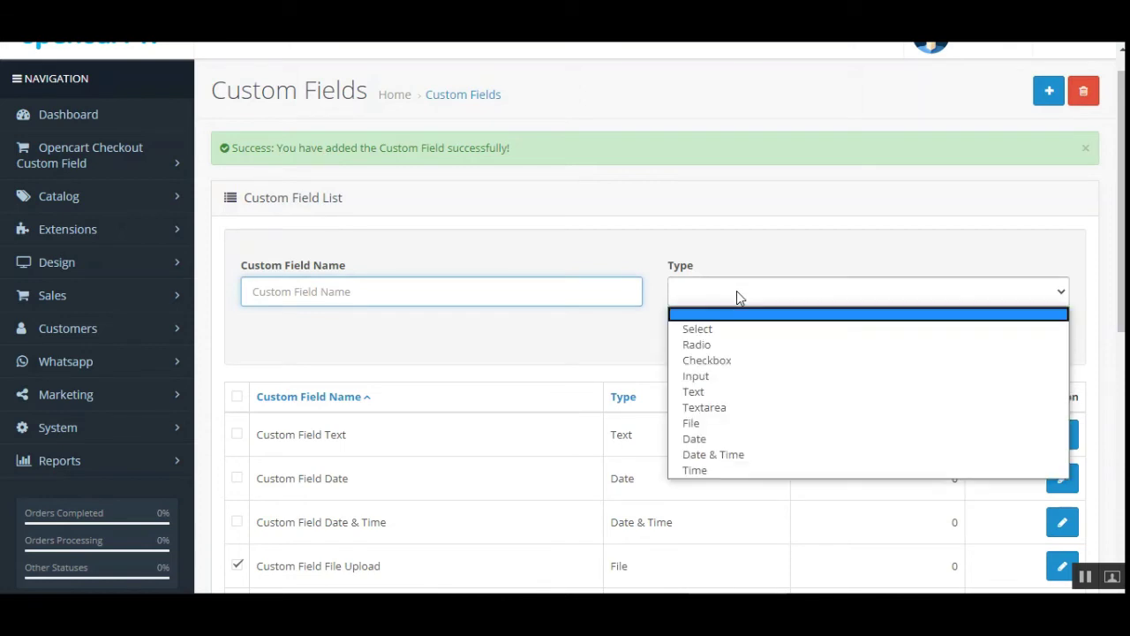
{"action": "left_click", "coordinate": [722, 391]}
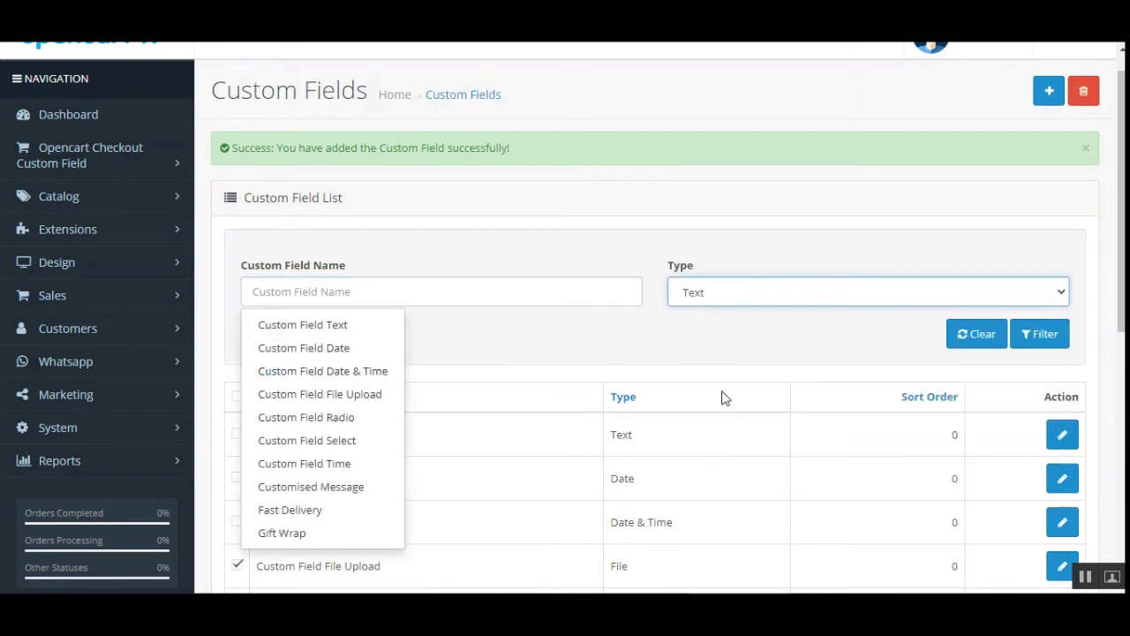
{"action": "left_click", "coordinate": [335, 326]}
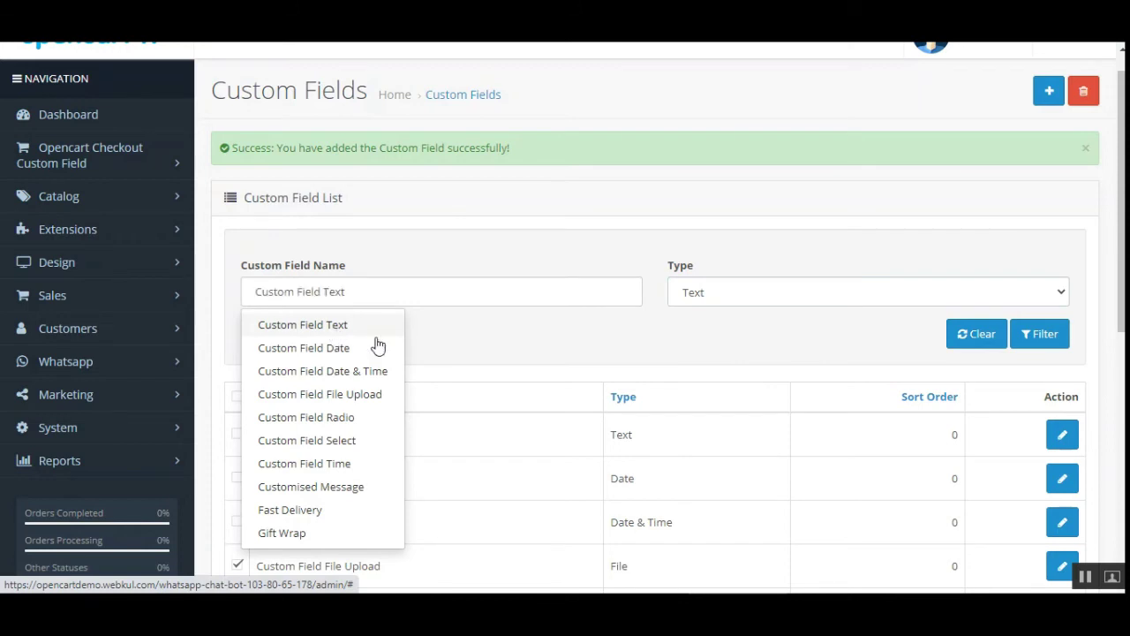
{"action": "left_click", "coordinate": [1045, 341]}
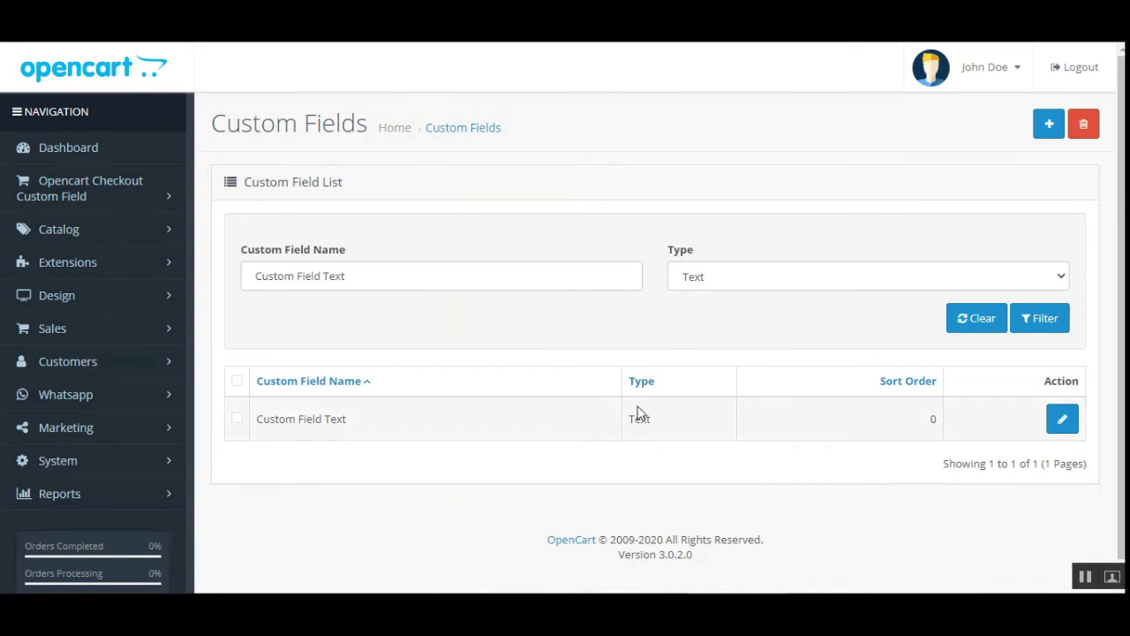
Clear the name filter, refilter, then filter by the Date type alone
{"action": "left_click_drag", "start_coordinate": [376, 274], "coordinate": [190, 283]}
{"action": "key", "text": "BackSpace"}
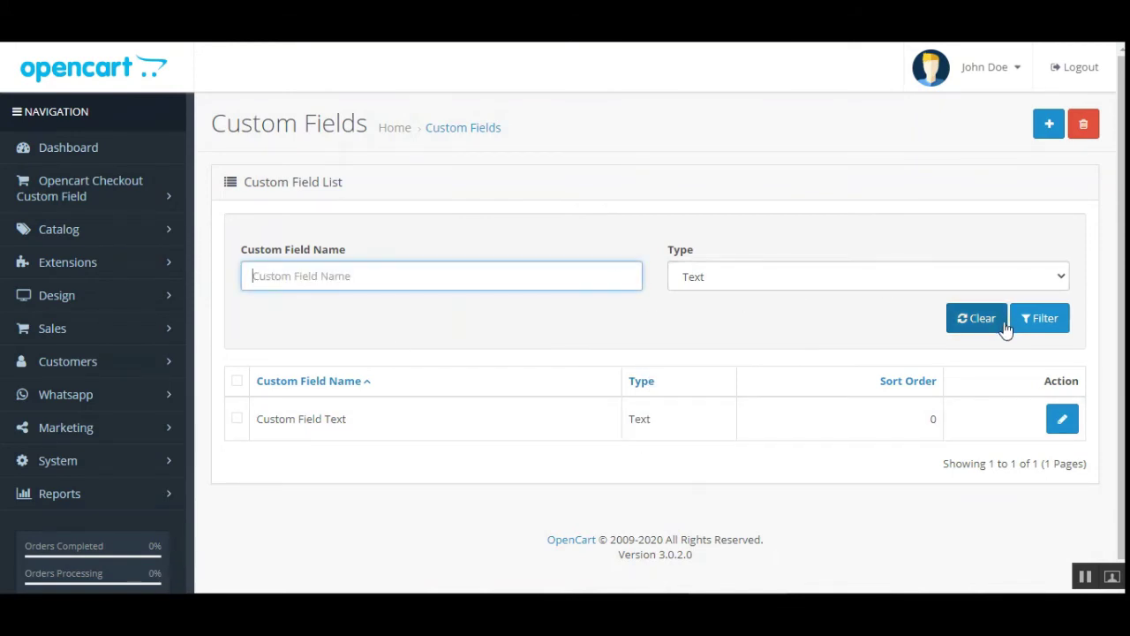
{"action": "left_click", "coordinate": [1036, 320]}
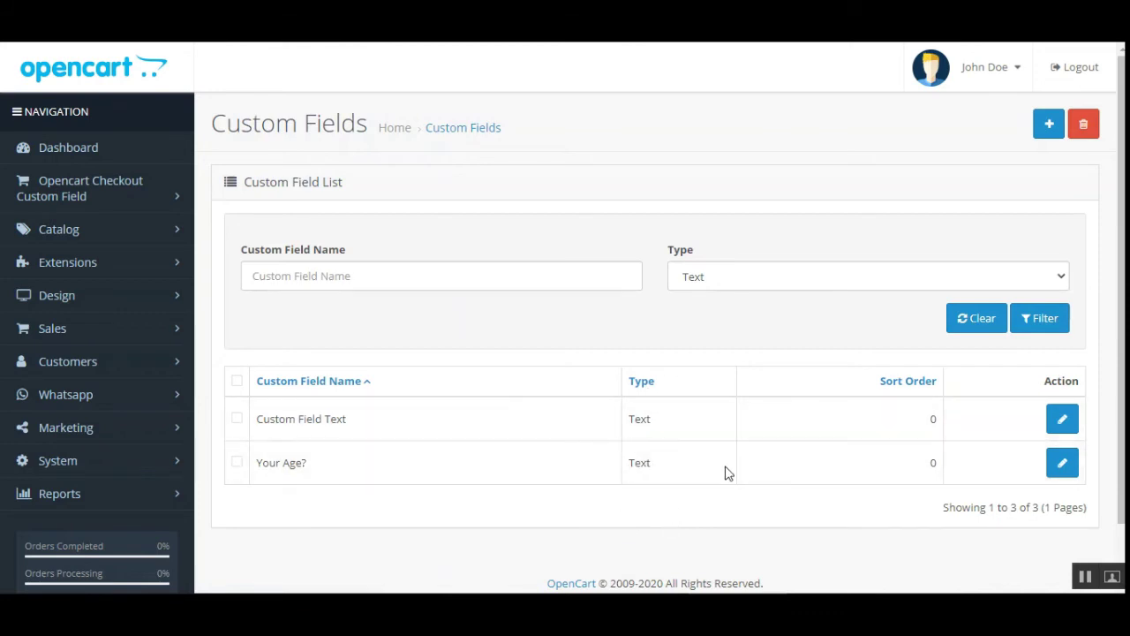
{"action": "left_click", "coordinate": [801, 281]}
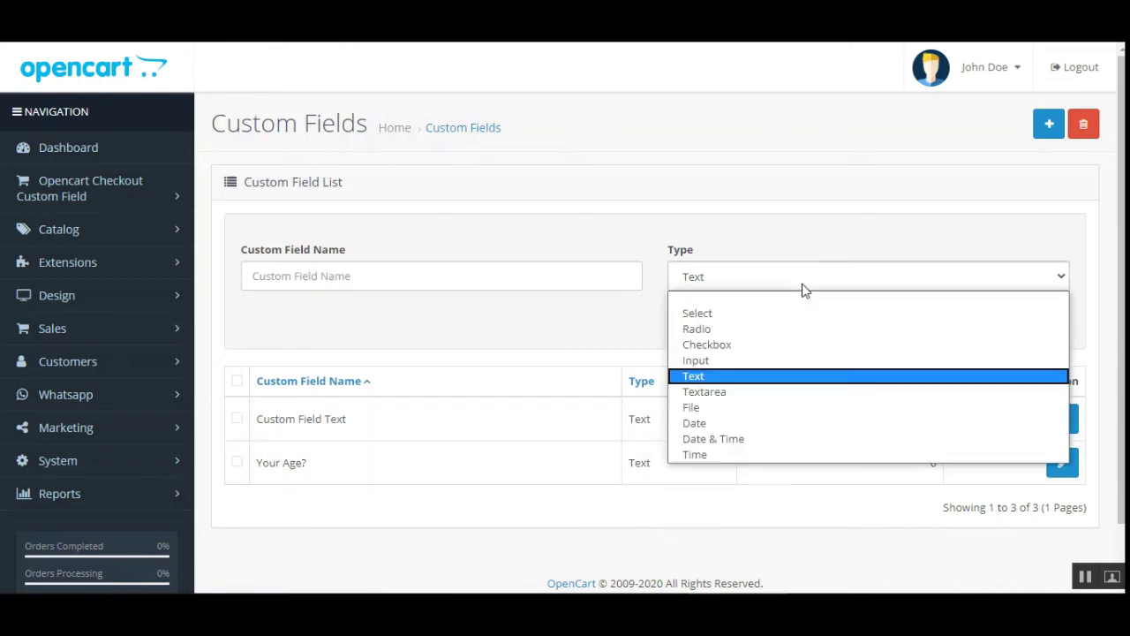
{"action": "left_click", "coordinate": [747, 424]}
{"action": "left_click", "coordinate": [1036, 323]}
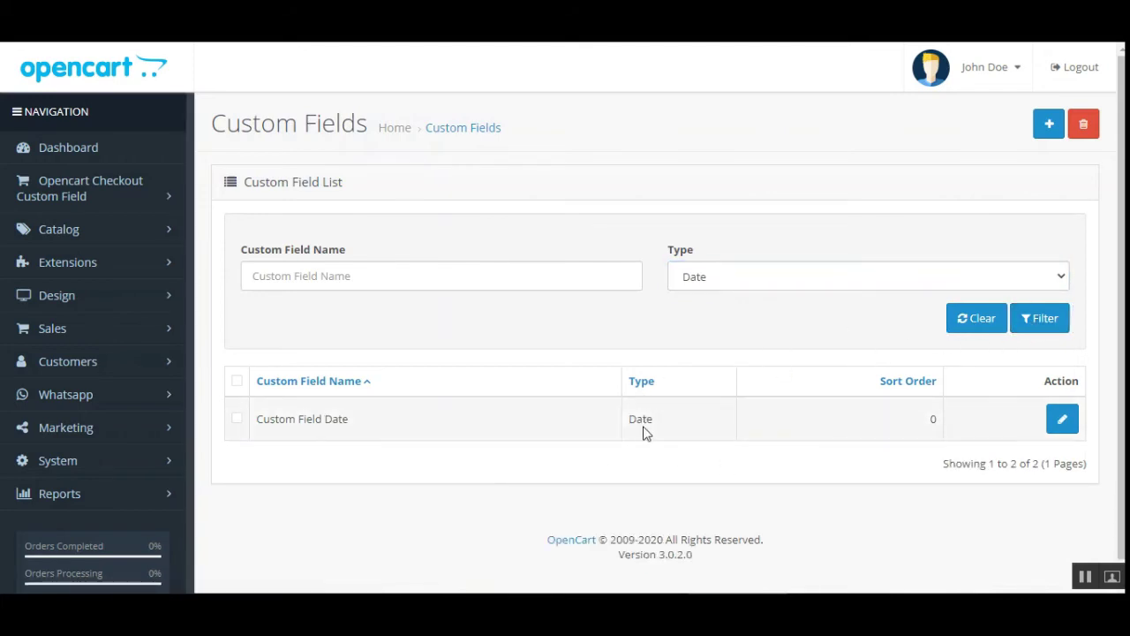
Review the Custom Field Date edit form, keeping type Date, then return via the module sidebar
{"action": "left_click", "coordinate": [1064, 420]}
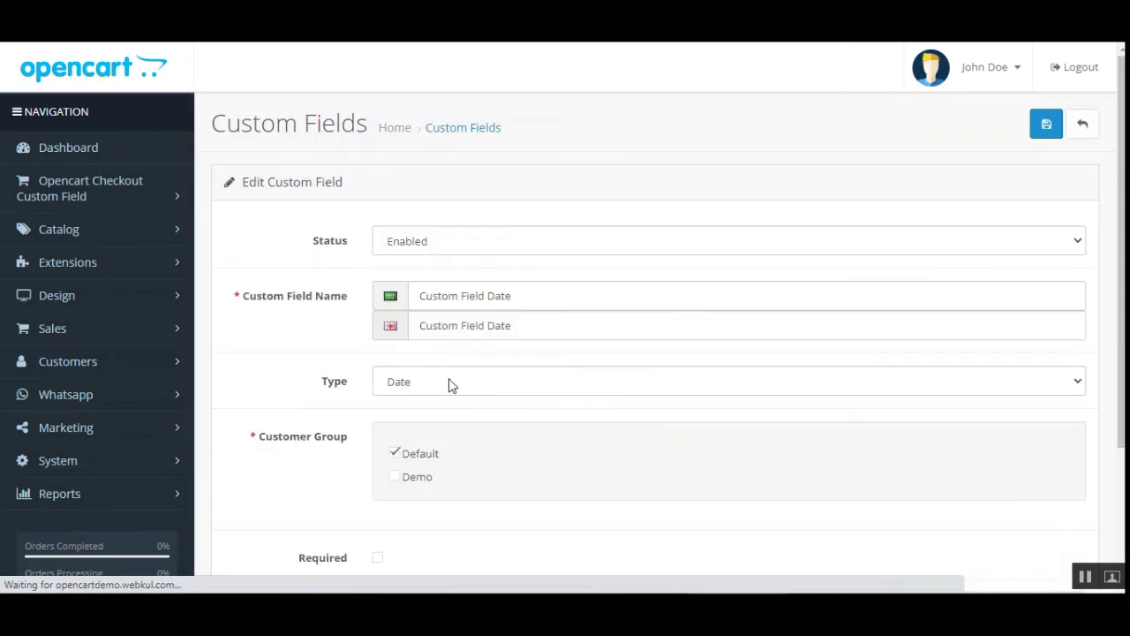
{"action": "scroll", "coordinate": [660, 318], "scroll_direction": "down", "scroll_amount": 2}
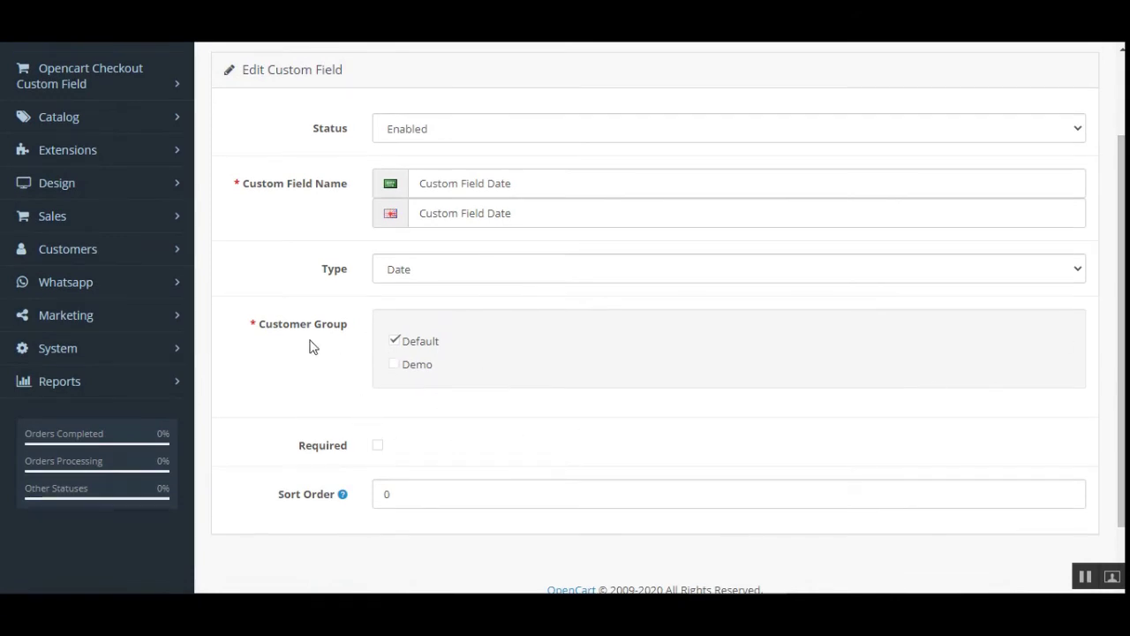
{"action": "scroll", "coordinate": [592, 439], "scroll_direction": "up", "scroll_amount": 2}
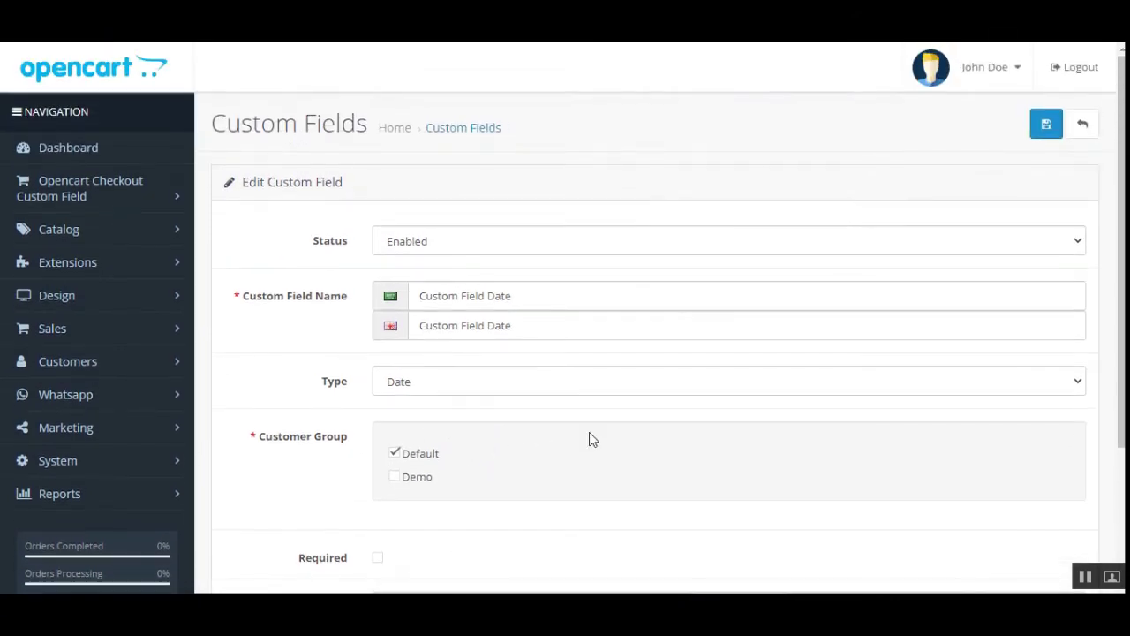
{"action": "left_click", "coordinate": [467, 385]}
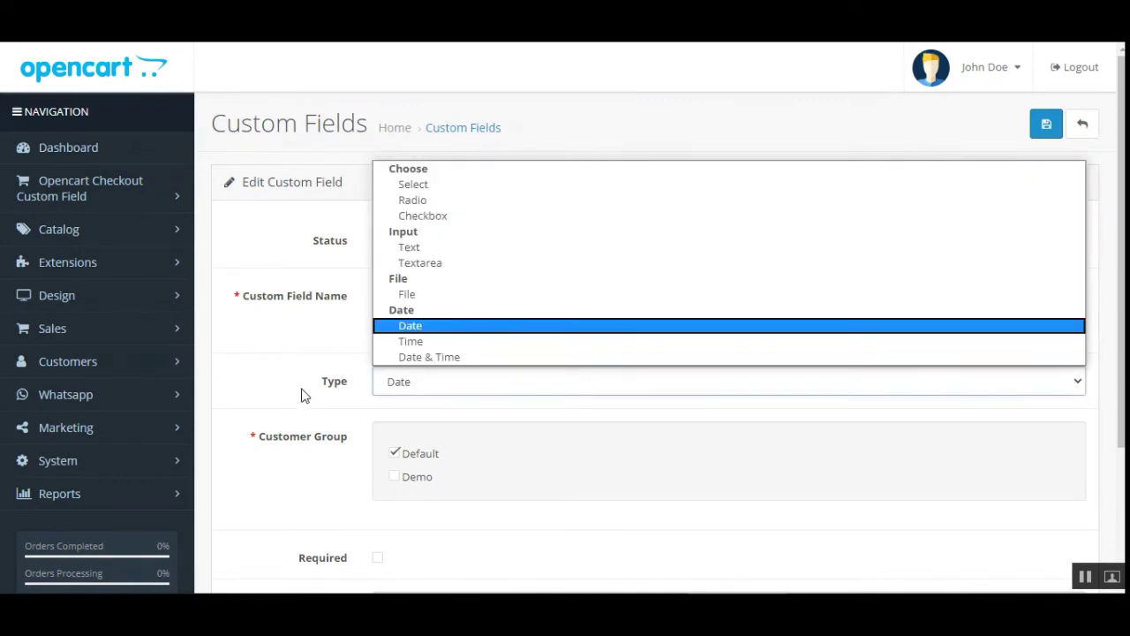
{"action": "left_click", "coordinate": [282, 360]}
{"action": "left_click_drag", "start_coordinate": [253, 298], "coordinate": [338, 360]}
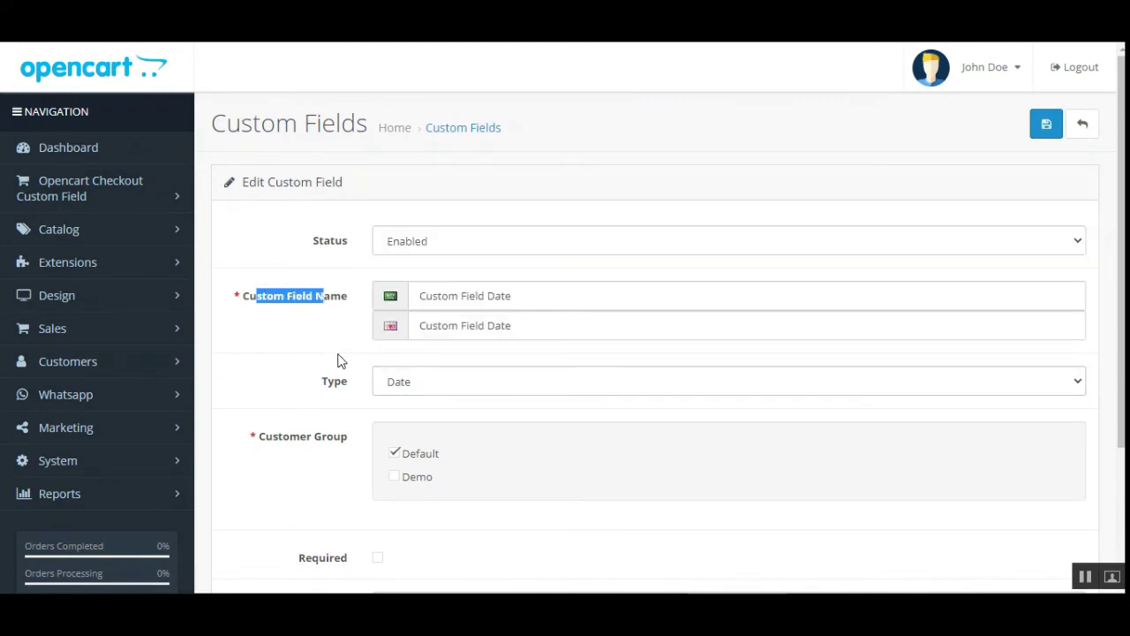
{"action": "left_click", "coordinate": [308, 366]}
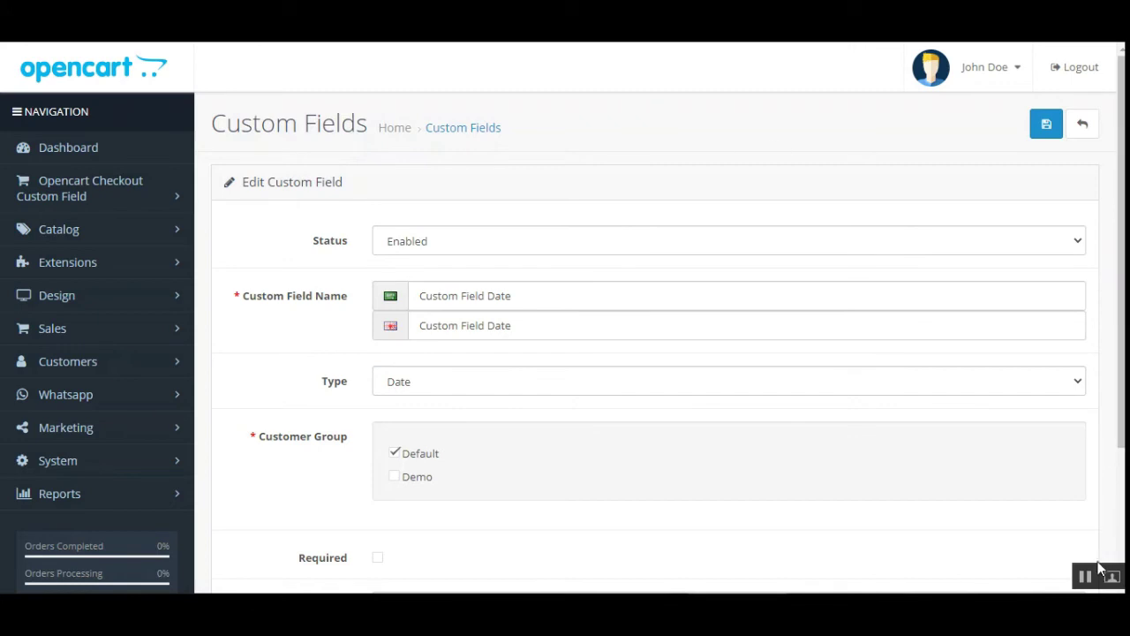
{"action": "left_click", "coordinate": [100, 198]}
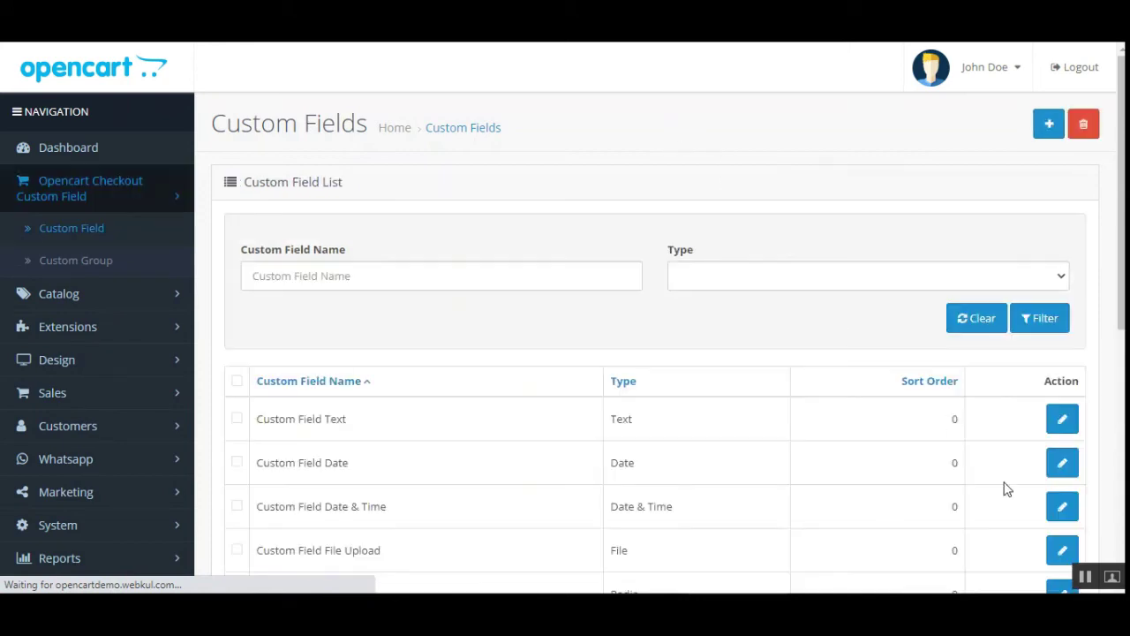
{"action": "scroll", "coordinate": [252, 138], "scroll_direction": "down", "scroll_amount": 5}
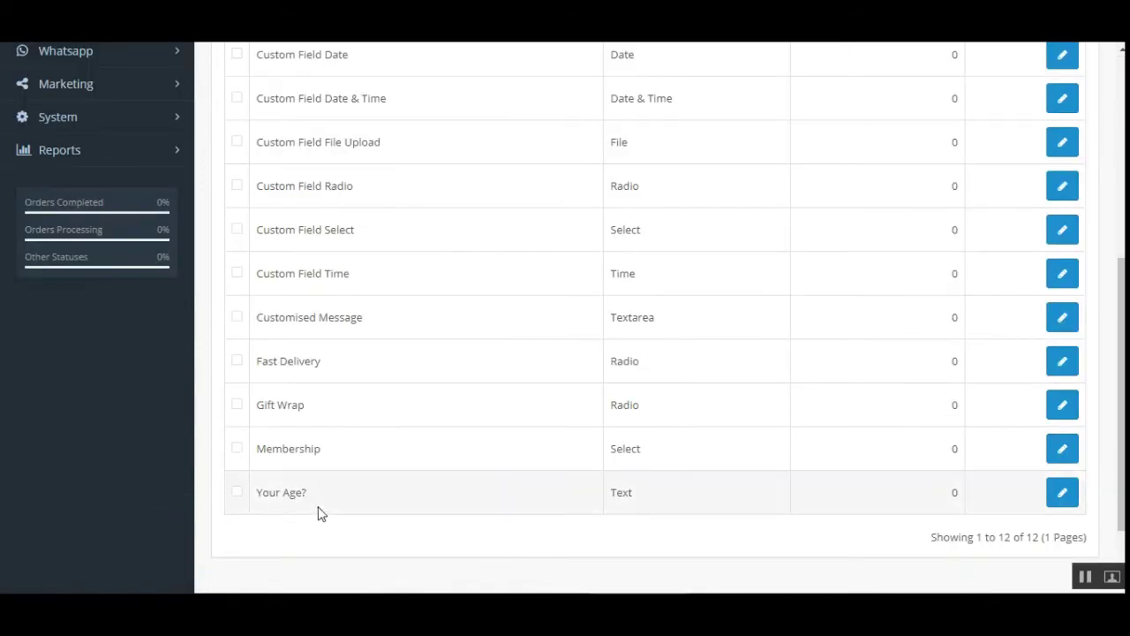
{"action": "left_click_drag", "start_coordinate": [257, 491], "coordinate": [309, 492]}
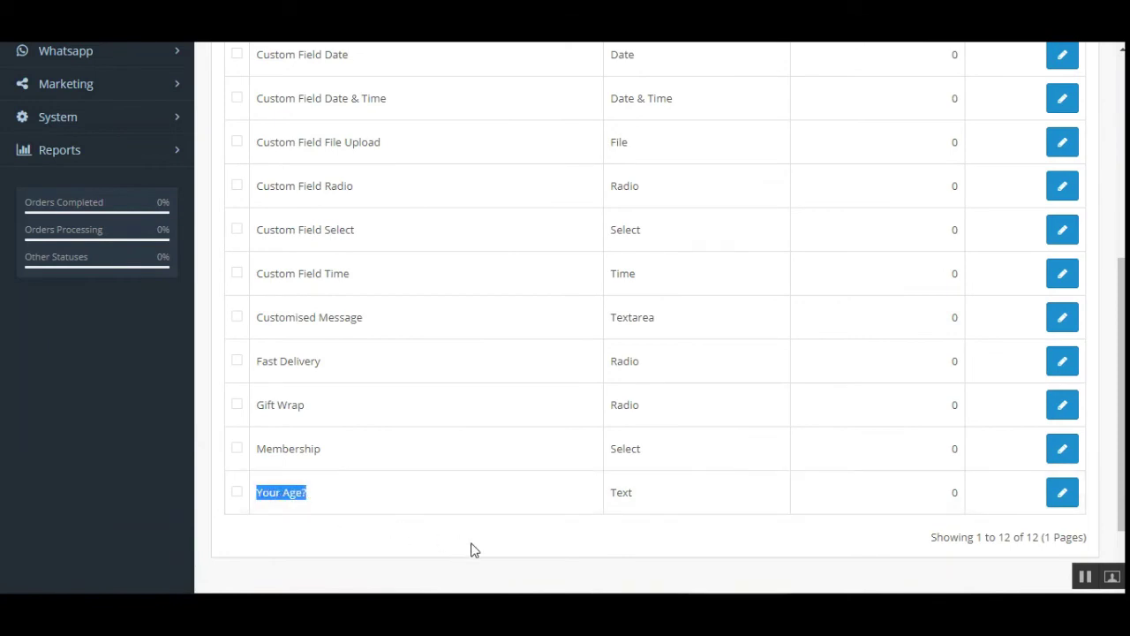
{"action": "scroll", "coordinate": [1119, 494], "scroll_direction": "up", "scroll_amount": 5}
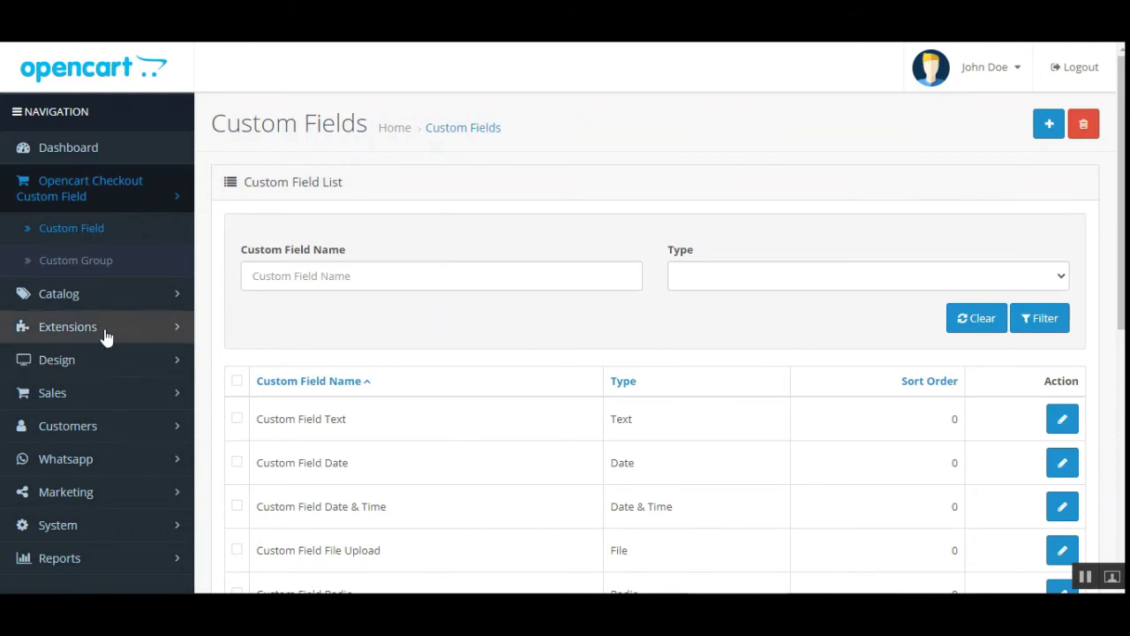
Open the Custom Group list, glance at its name and type filters, and edit Group A
{"action": "left_click", "coordinate": [87, 269]}
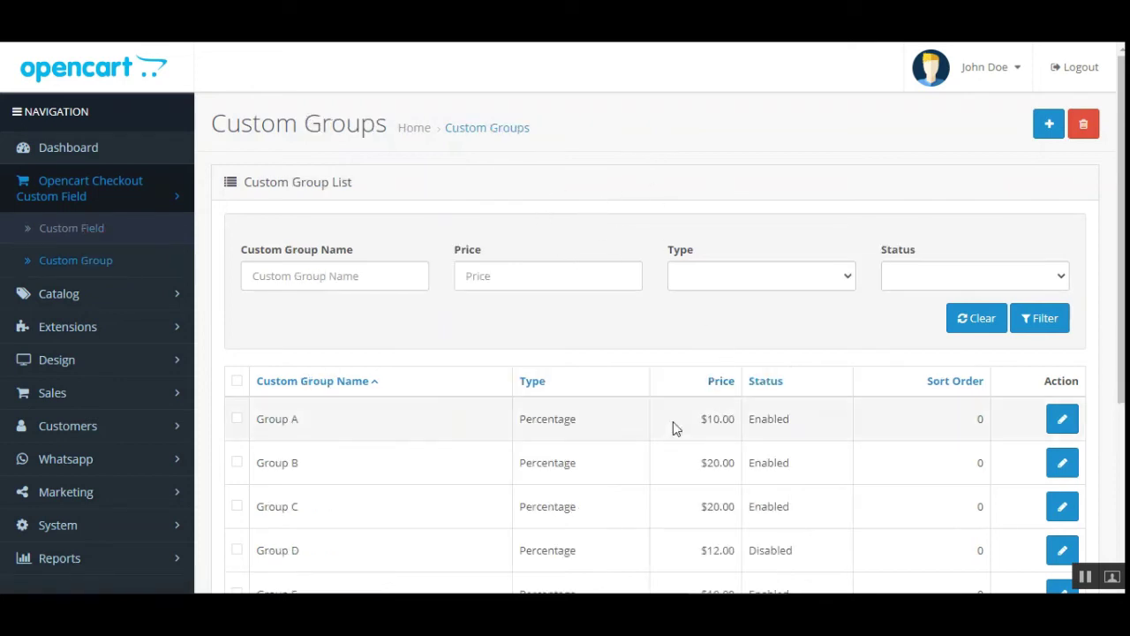
{"action": "scroll", "coordinate": [1121, 265], "scroll_direction": "down", "scroll_amount": 1}
{"action": "scroll", "coordinate": [1042, 200], "scroll_direction": "up", "scroll_amount": 1}
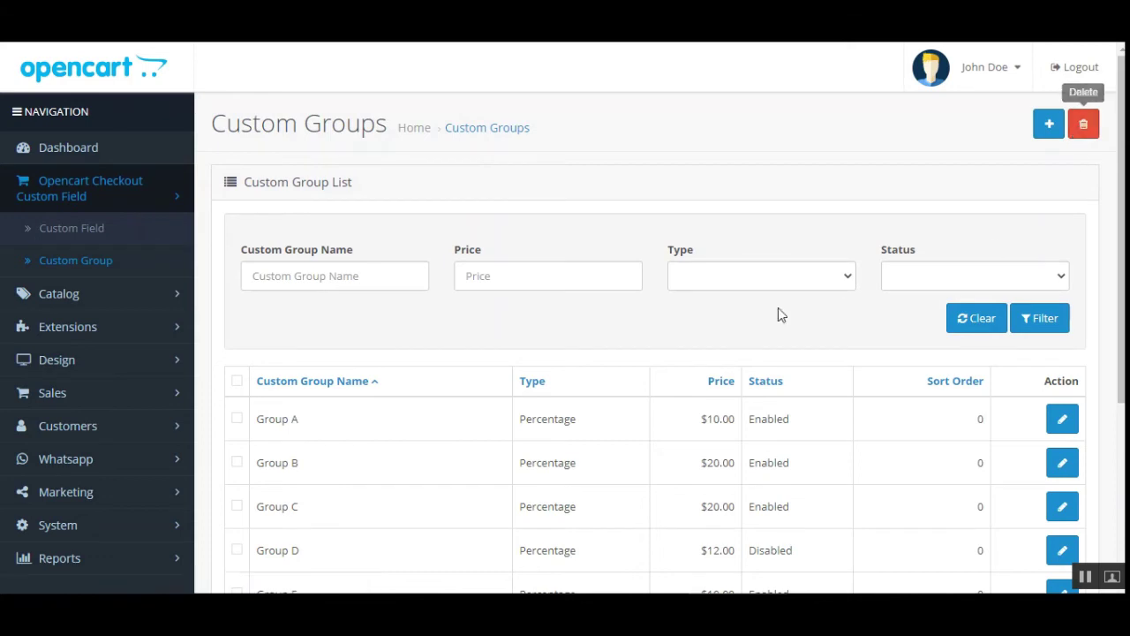
{"action": "left_click", "coordinate": [322, 280]}
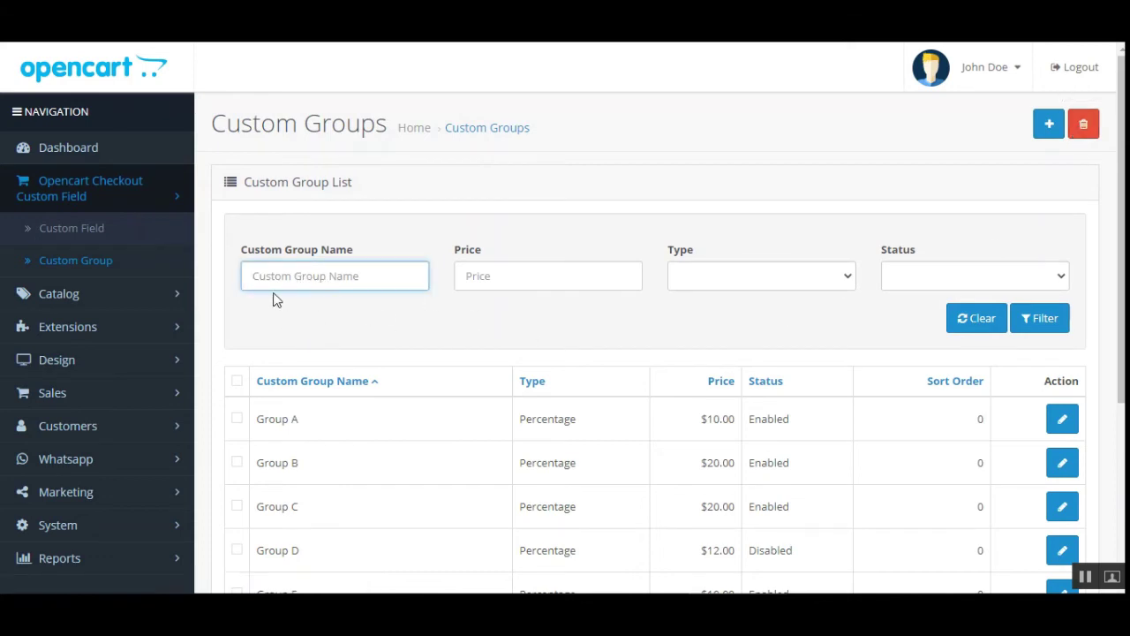
{"action": "left_click", "coordinate": [817, 281]}
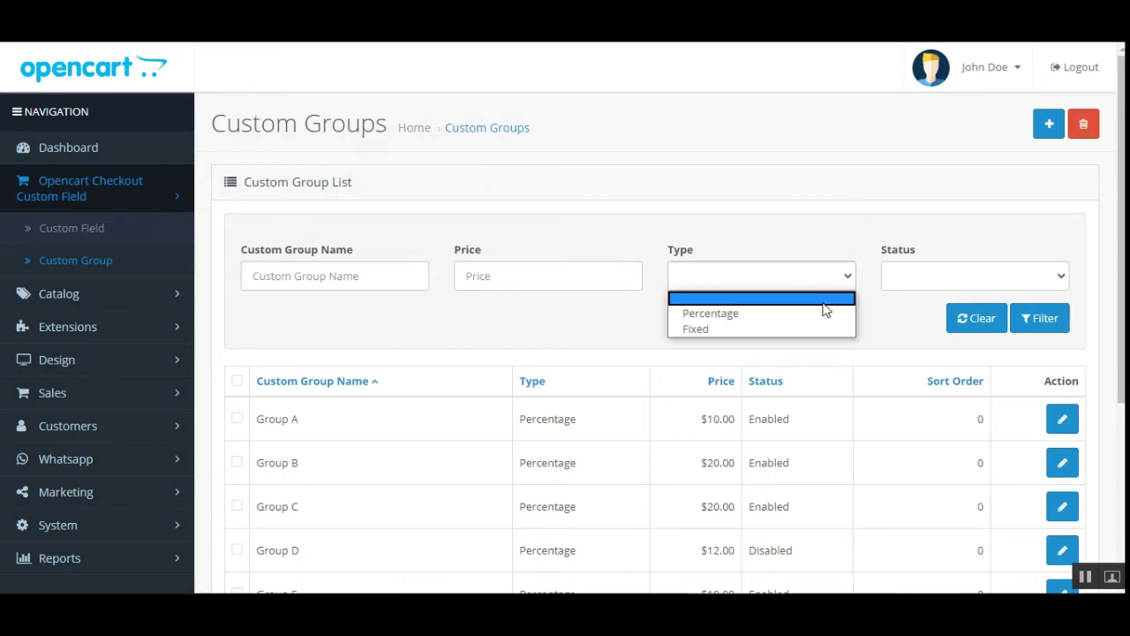
{"action": "left_click", "coordinate": [982, 279]}
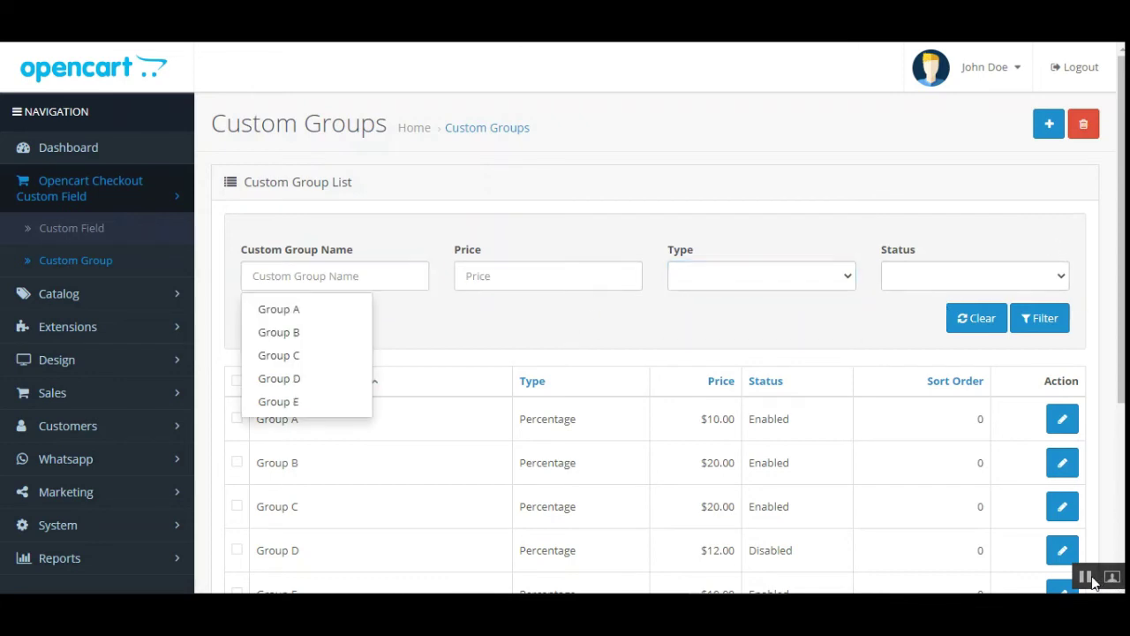
{"action": "scroll", "coordinate": [904, 358], "scroll_direction": "down", "scroll_amount": 1}
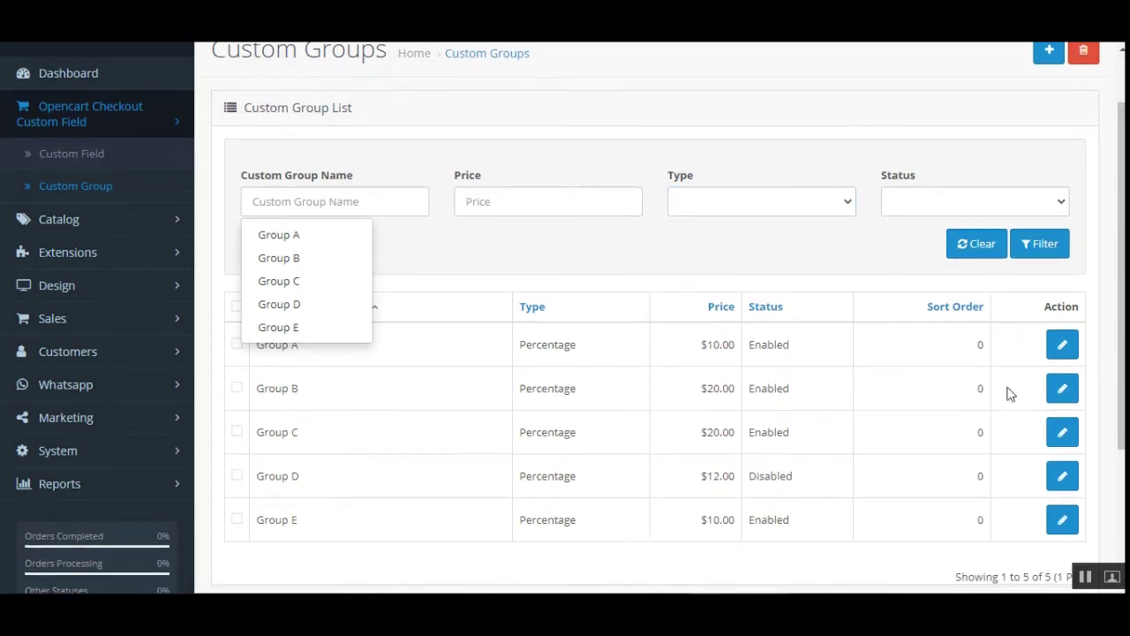
{"action": "left_click", "coordinate": [1063, 346]}
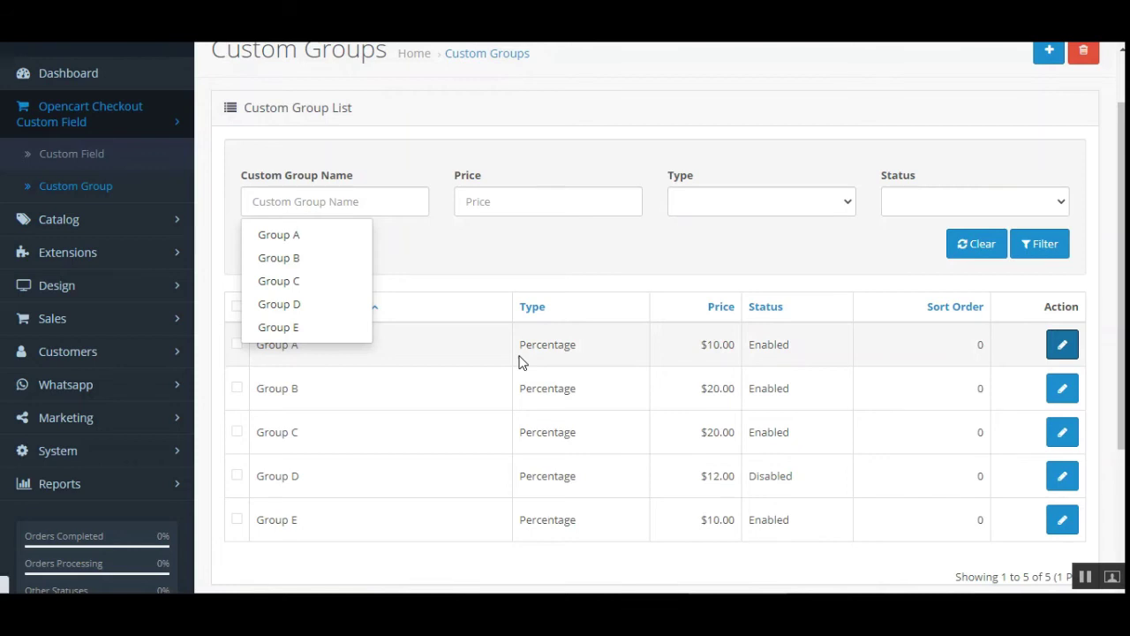
{"action": "scroll", "coordinate": [362, 291], "scroll_direction": "down", "scroll_amount": 1}
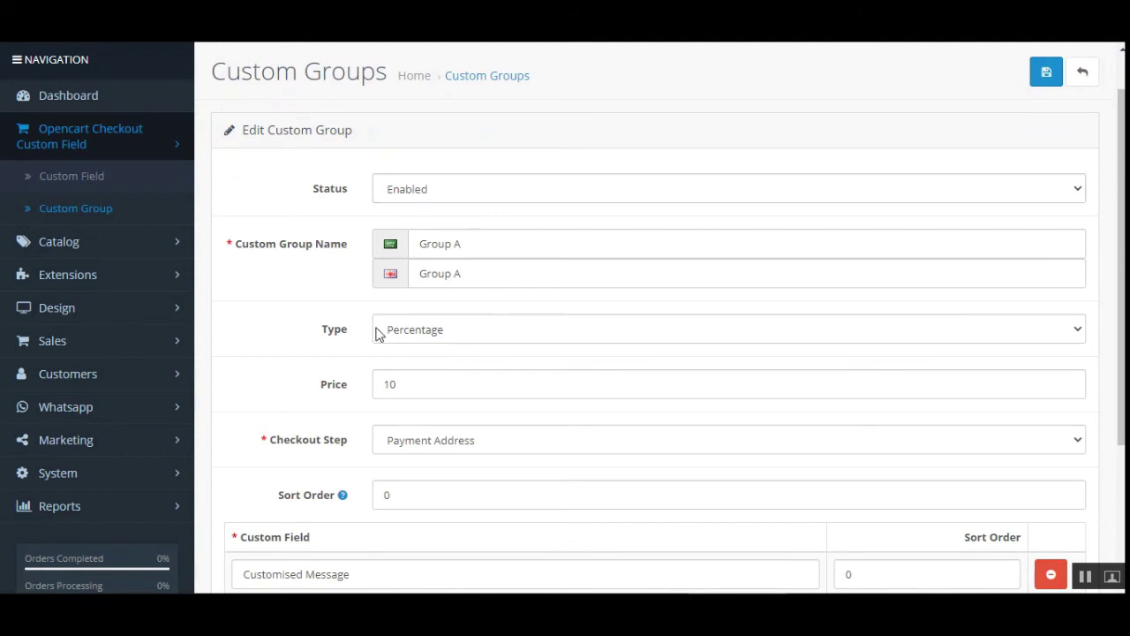
Review Group A's name, Percentage type and price 10 without changing them
{"action": "left_click_drag", "start_coordinate": [261, 252], "coordinate": [344, 251]}
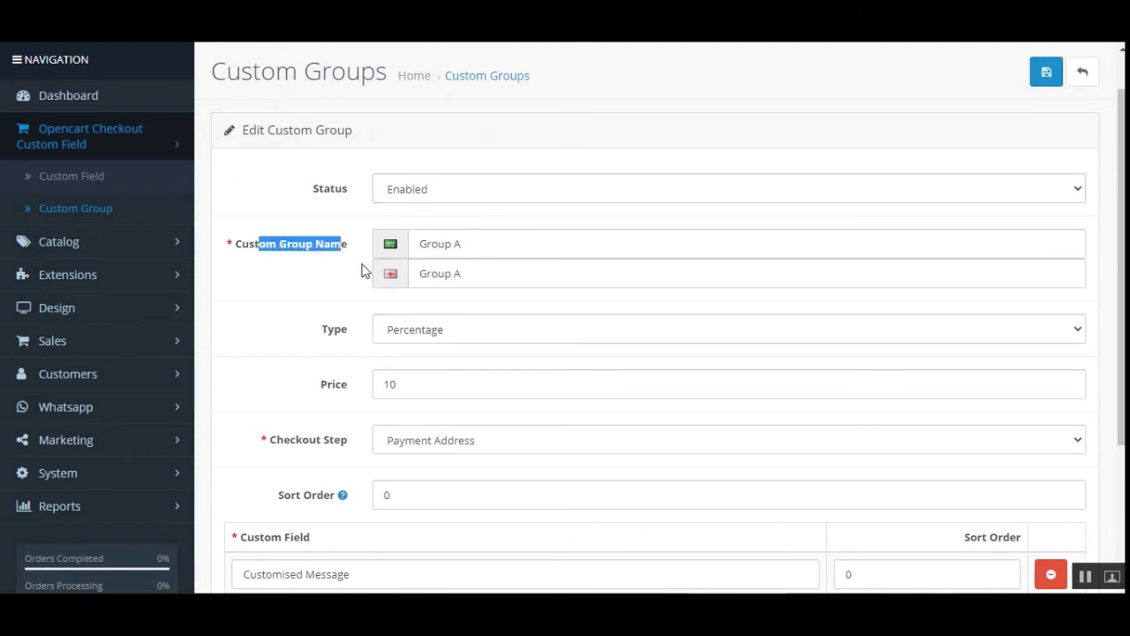
{"action": "left_click", "coordinate": [463, 330]}
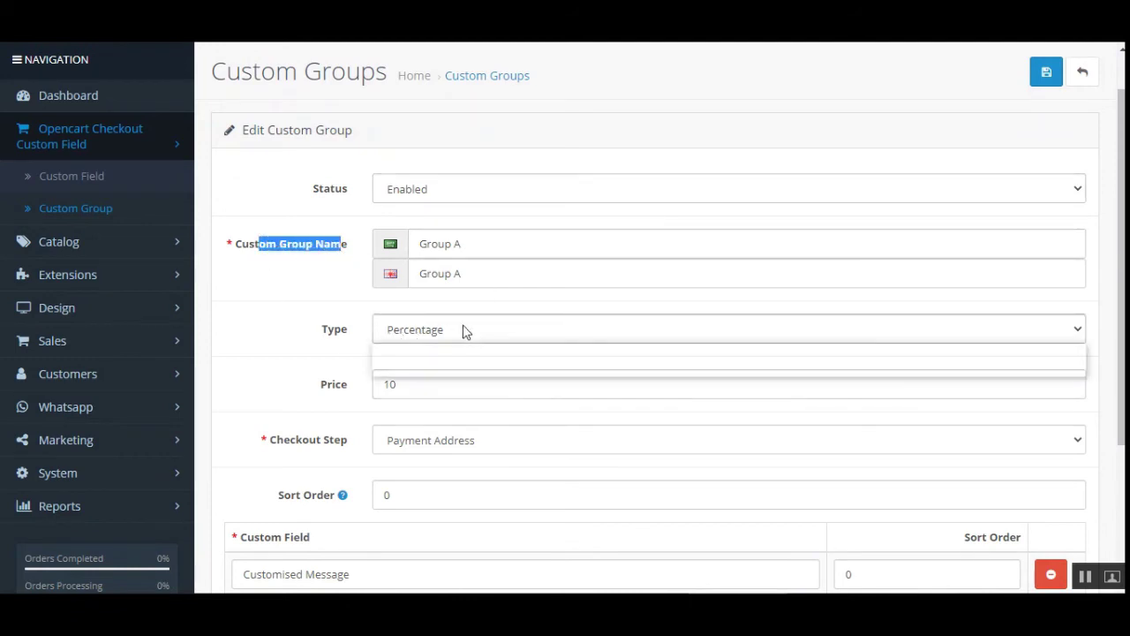
{"action": "left_click", "coordinate": [284, 336]}
{"action": "left_click", "coordinate": [437, 382]}
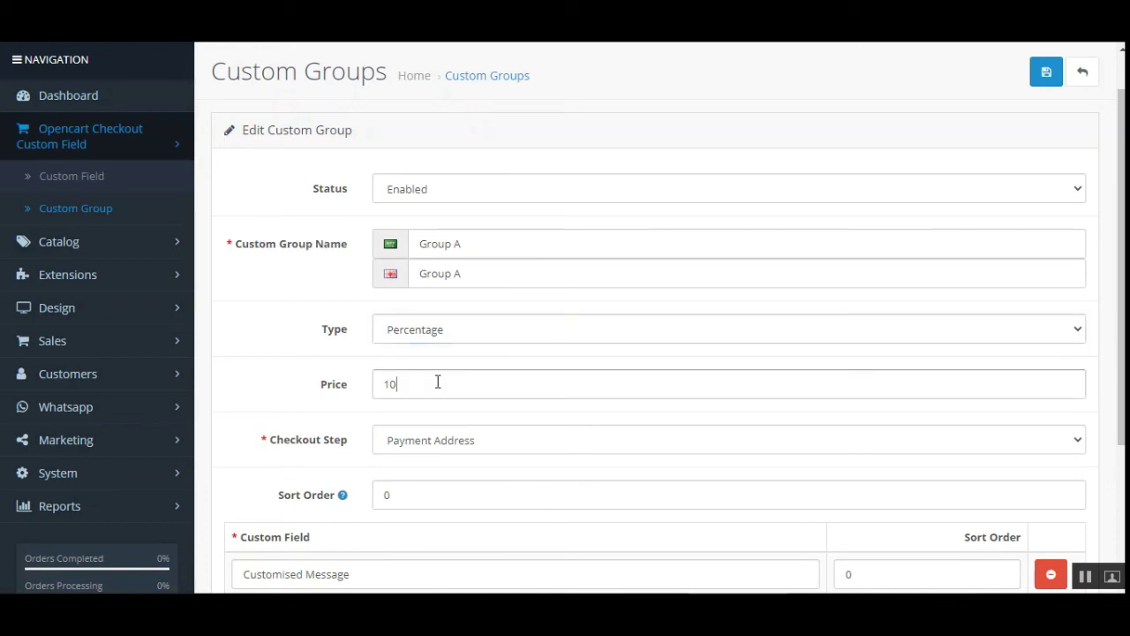
{"action": "left_click_drag", "start_coordinate": [416, 396], "coordinate": [353, 429]}
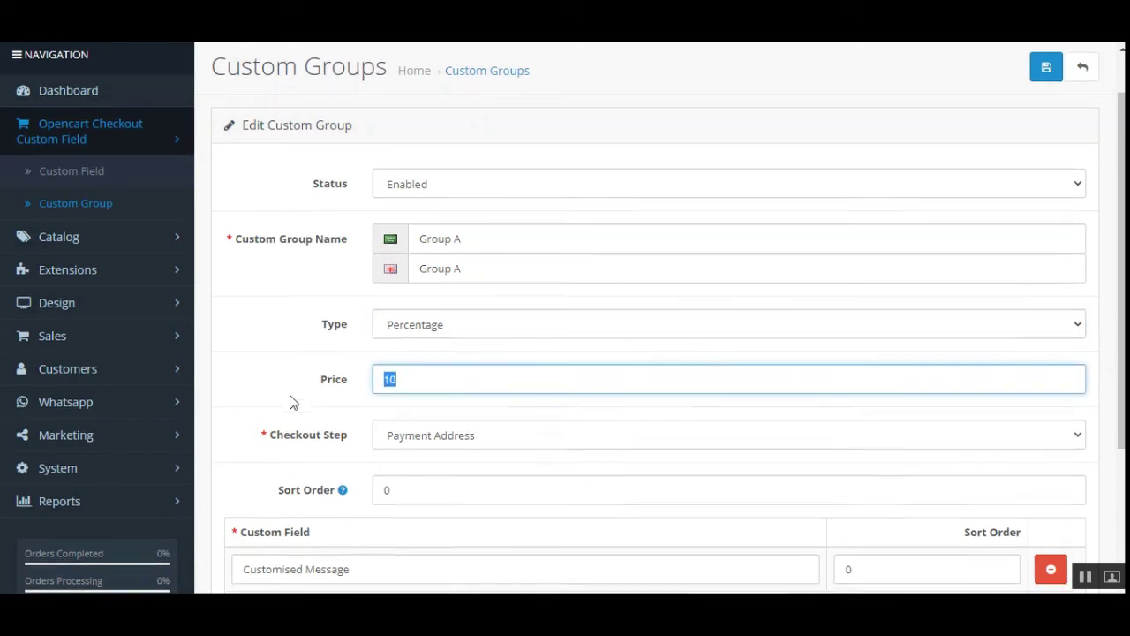
{"action": "scroll", "coordinate": [447, 327], "scroll_direction": "down", "scroll_amount": 3}
Change Group A's Checkout Step from Payment Address to Shipping Address
{"action": "left_click_drag", "start_coordinate": [275, 282], "coordinate": [341, 282]}
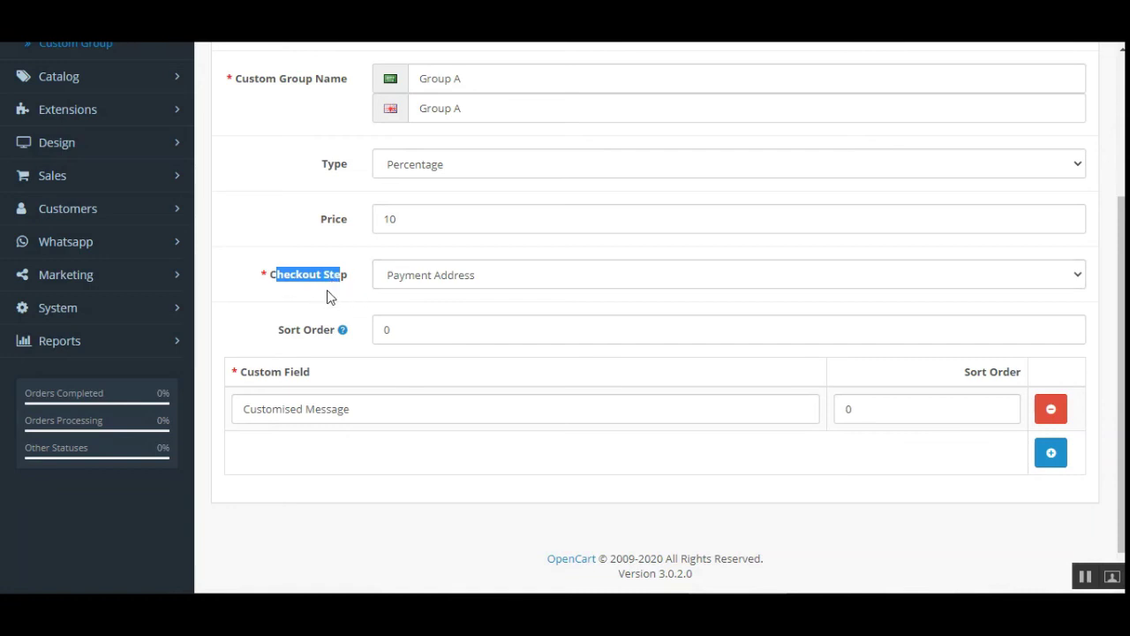
{"action": "left_click", "coordinate": [327, 297]}
{"action": "left_click_drag", "start_coordinate": [291, 282], "coordinate": [346, 295]}
{"action": "left_click", "coordinate": [348, 296]}
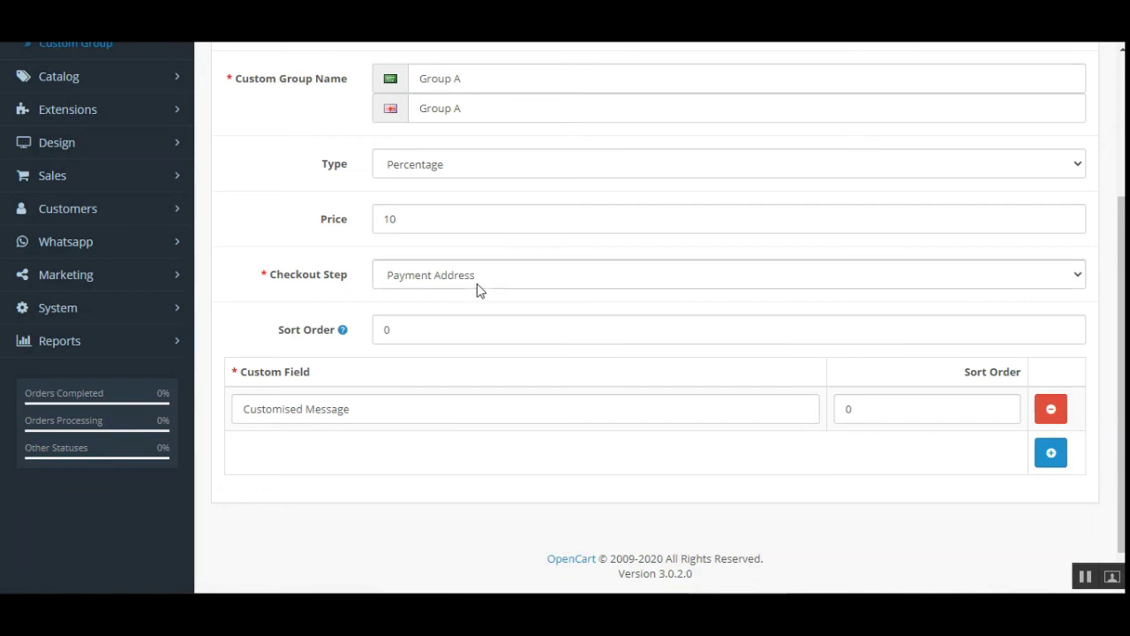
{"action": "left_click", "coordinate": [424, 281]}
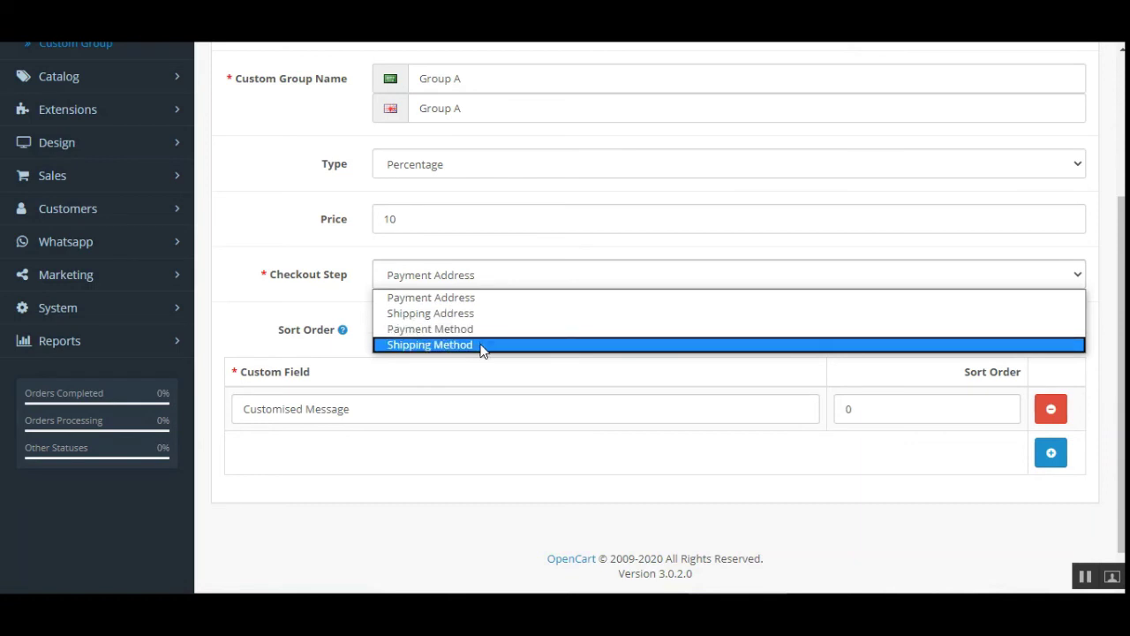
{"action": "left_click", "coordinate": [482, 315]}
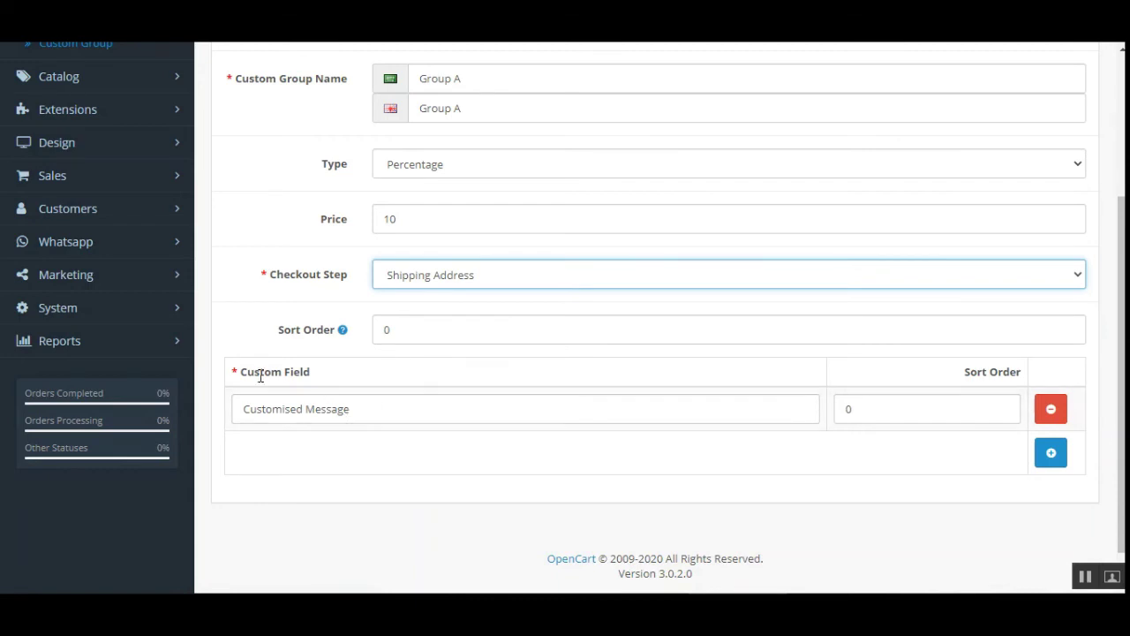
Replace Group A's Customised Message custom field with the Your Age? field
{"action": "left_click_drag", "start_coordinate": [258, 371], "coordinate": [340, 377]}
{"action": "left_click", "coordinate": [342, 378]}
{"action": "left_click_drag", "start_coordinate": [394, 421], "coordinate": [232, 416]}
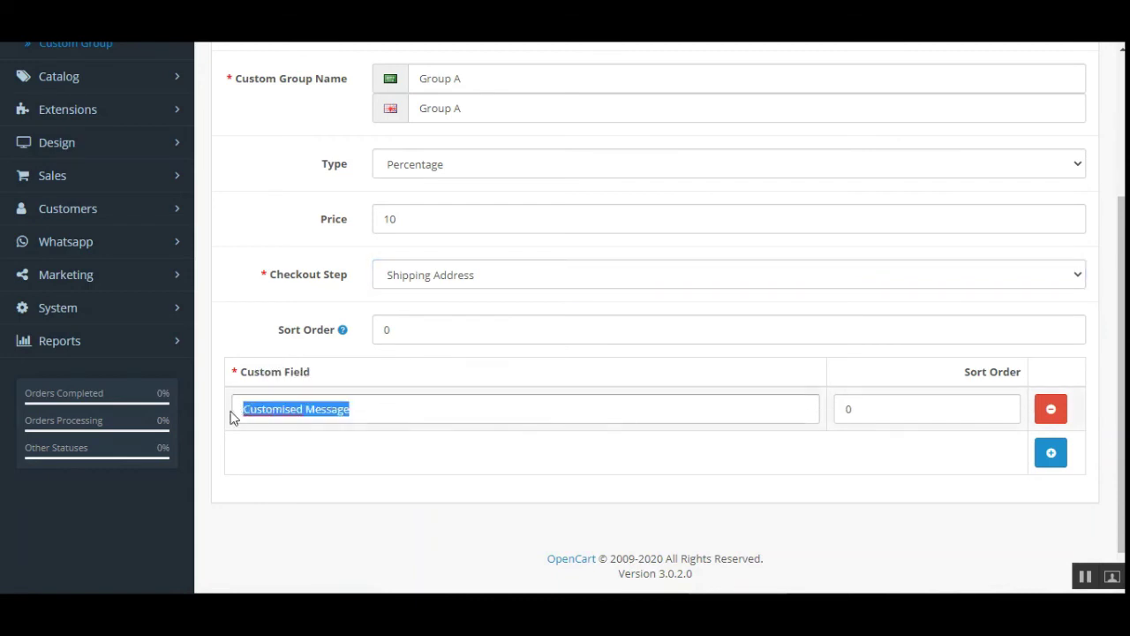
{"action": "type", "text": "Your Age?"}
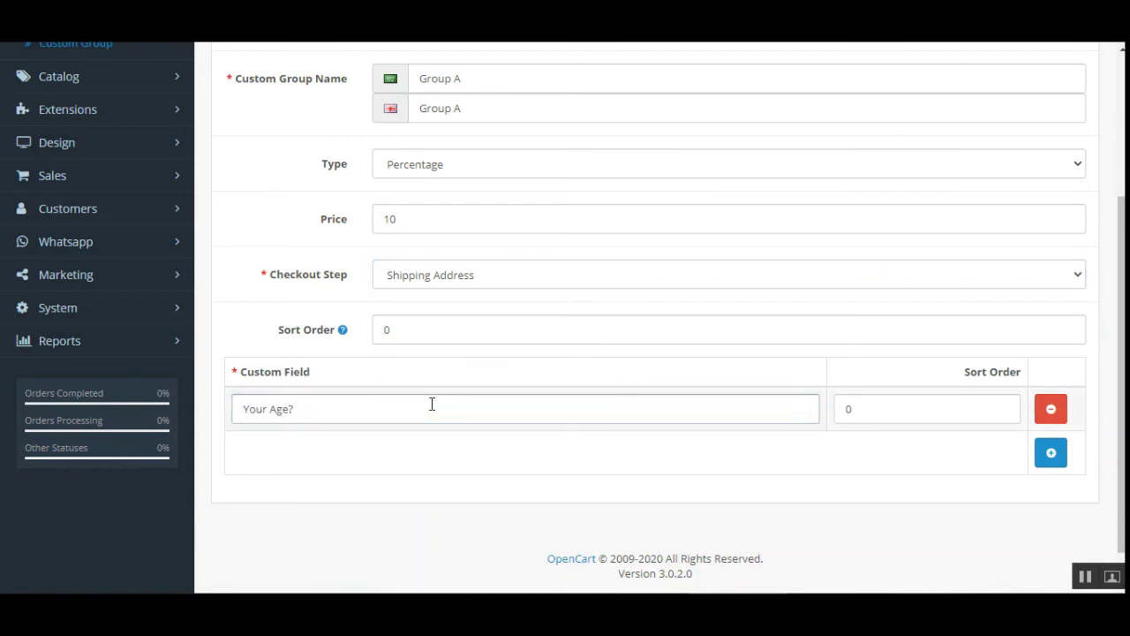
{"action": "left_click", "coordinate": [320, 406]}
{"action": "left_click", "coordinate": [316, 416]}
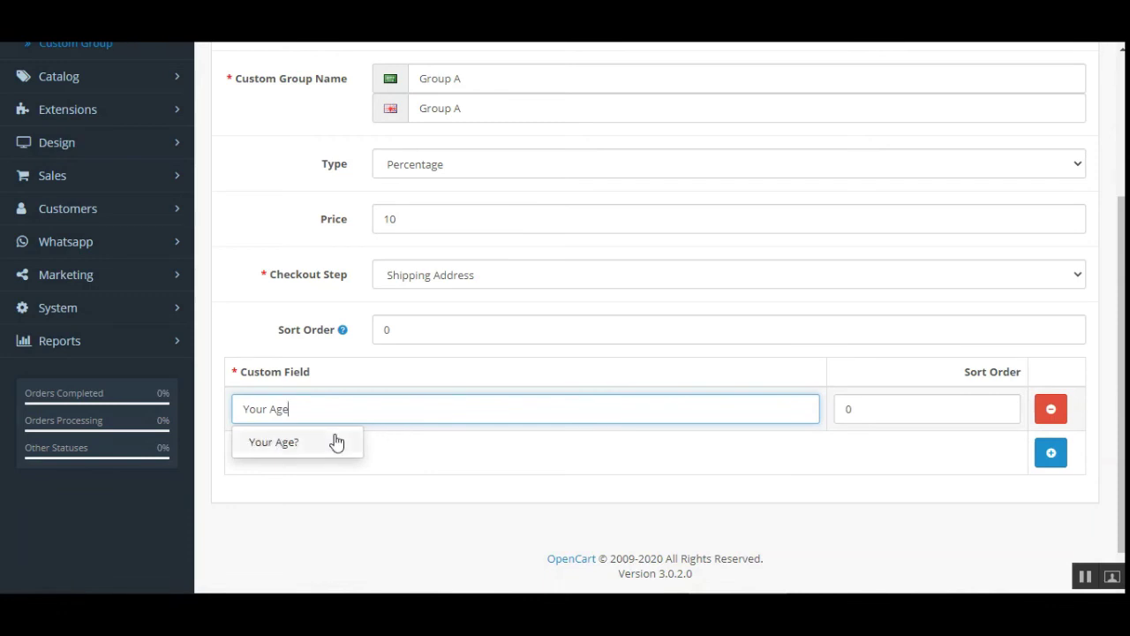
{"action": "left_click", "coordinate": [328, 445]}
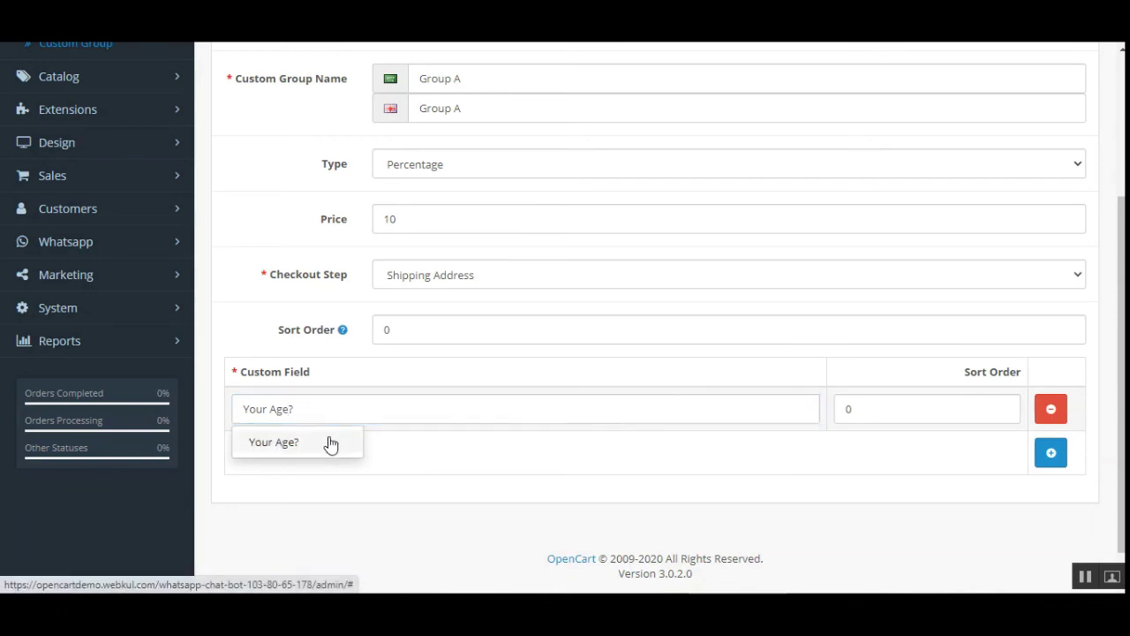
Add a second row with Custom Field Text to Group A and save the group
{"action": "left_click", "coordinate": [1050, 454]}
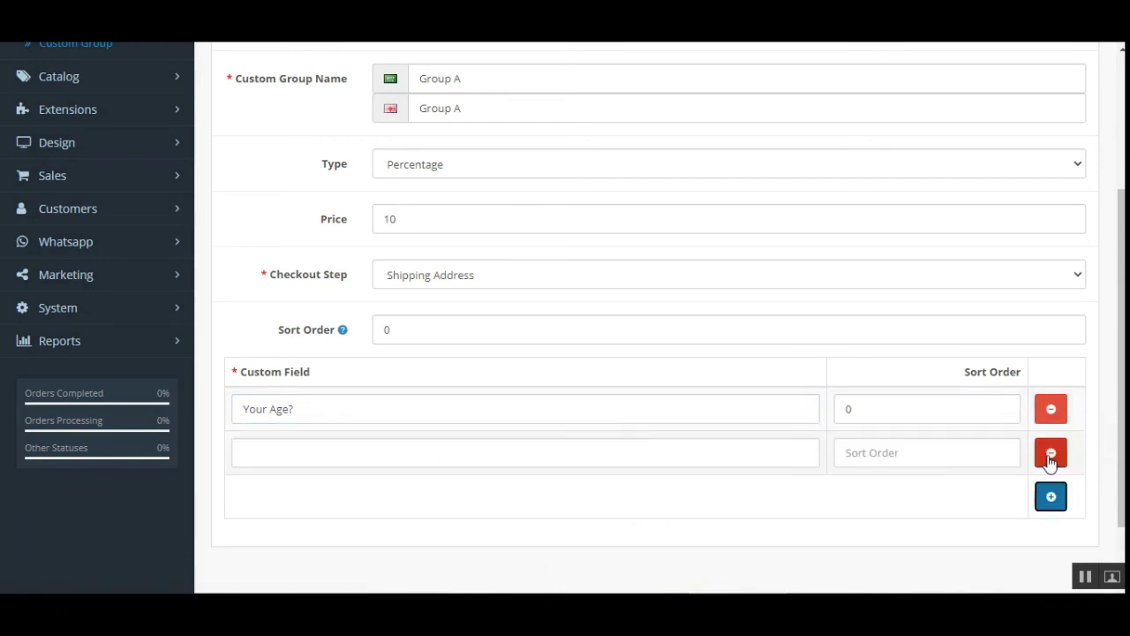
{"action": "left_click", "coordinate": [316, 454]}
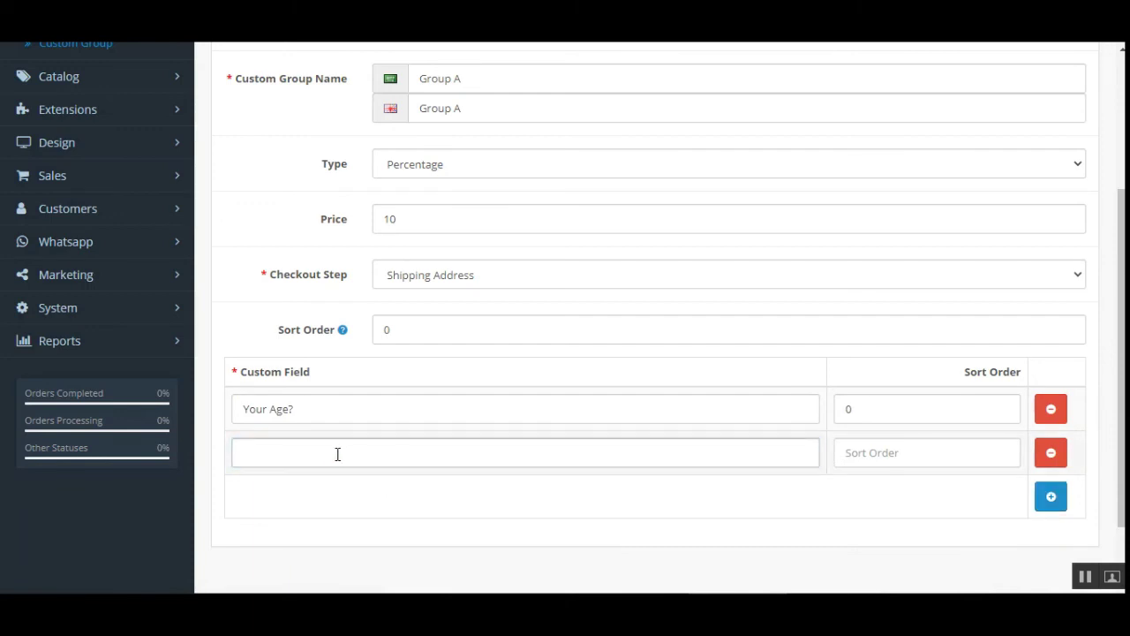
{"action": "type", "text": "cus"}
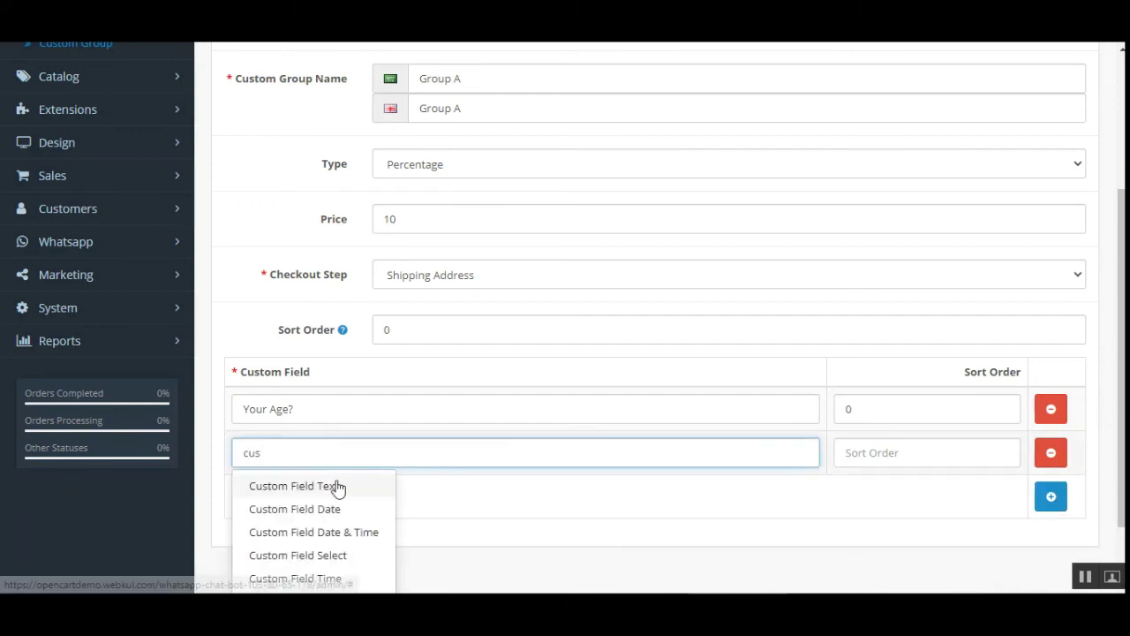
{"action": "left_click", "coordinate": [339, 490]}
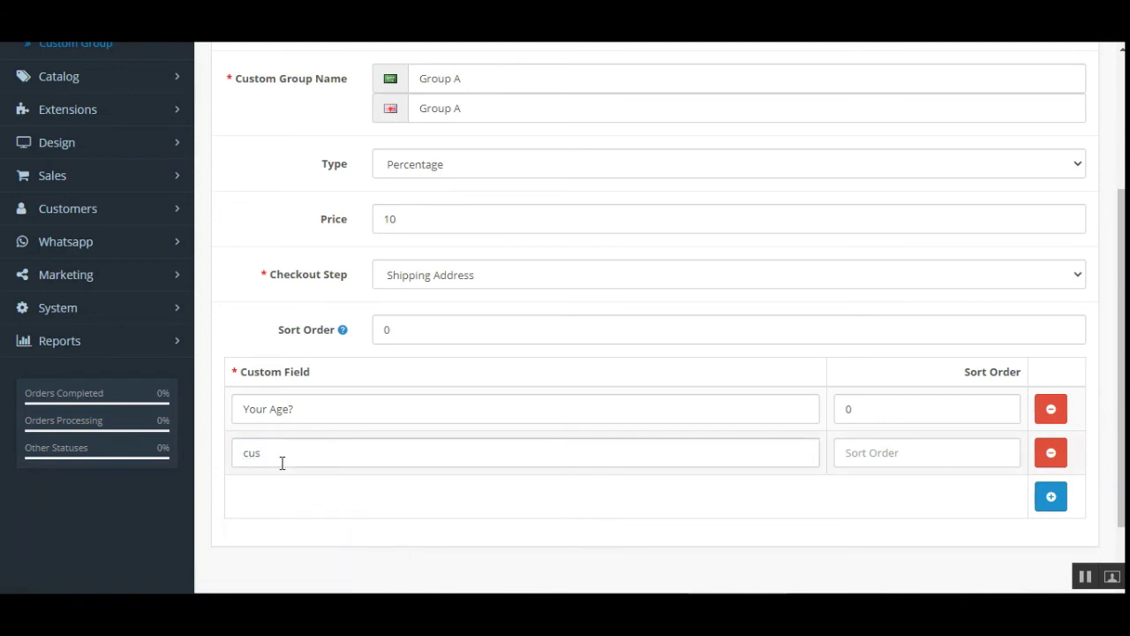
{"action": "left_click", "coordinate": [319, 458]}
{"action": "type", "text": "tom"}
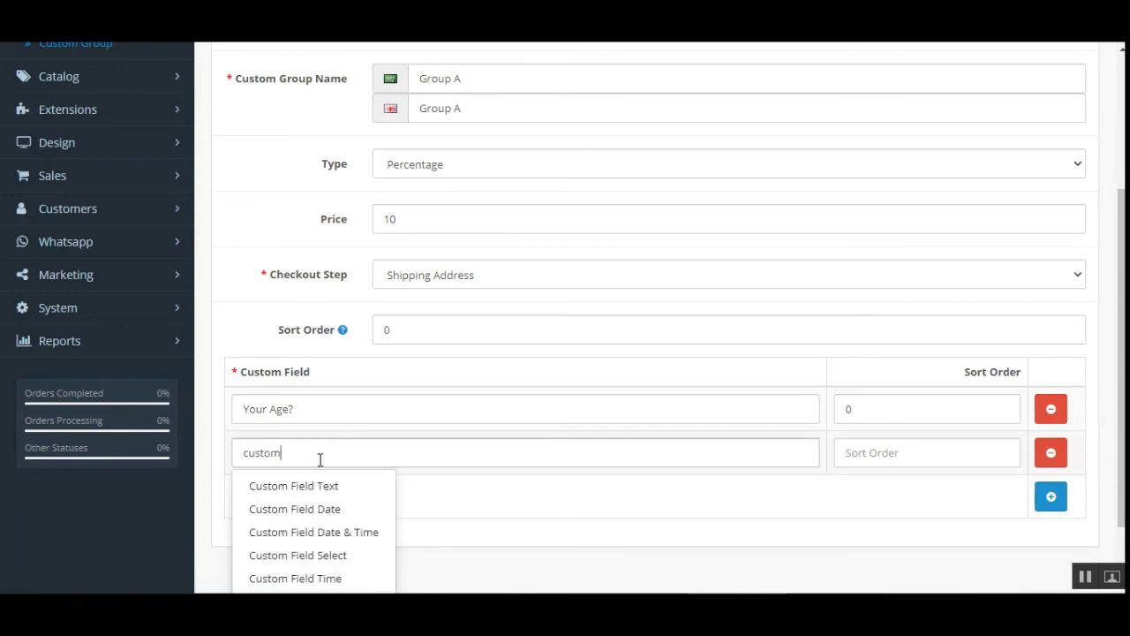
{"action": "left_click", "coordinate": [320, 485]}
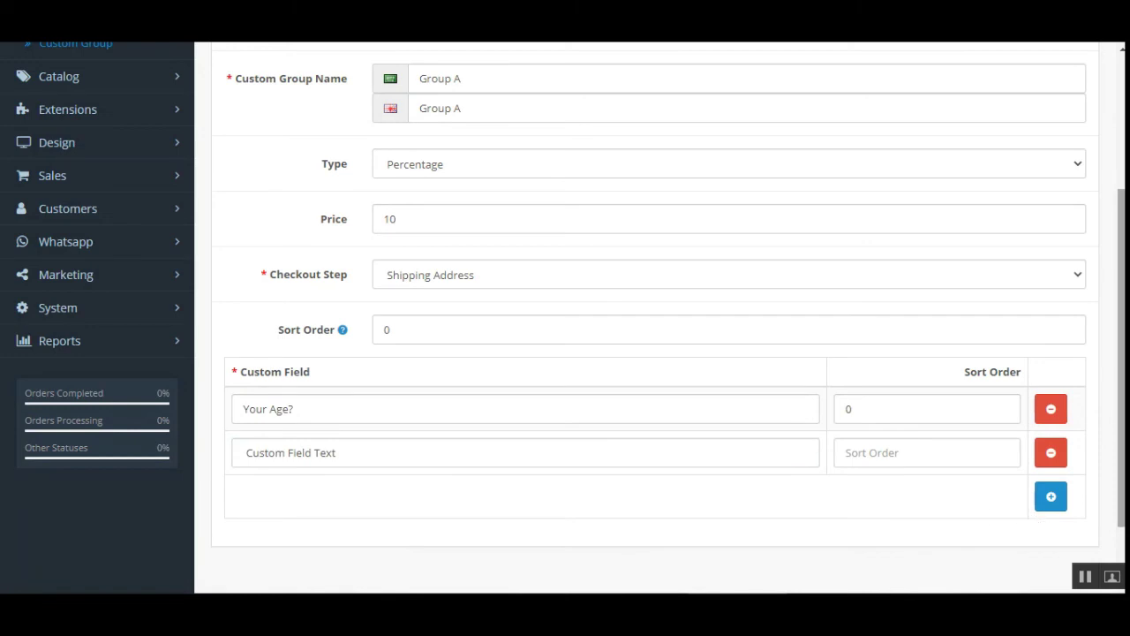
{"action": "scroll", "coordinate": [862, 508], "scroll_direction": "up", "scroll_amount": 5}
{"action": "left_click", "coordinate": [1045, 124]}
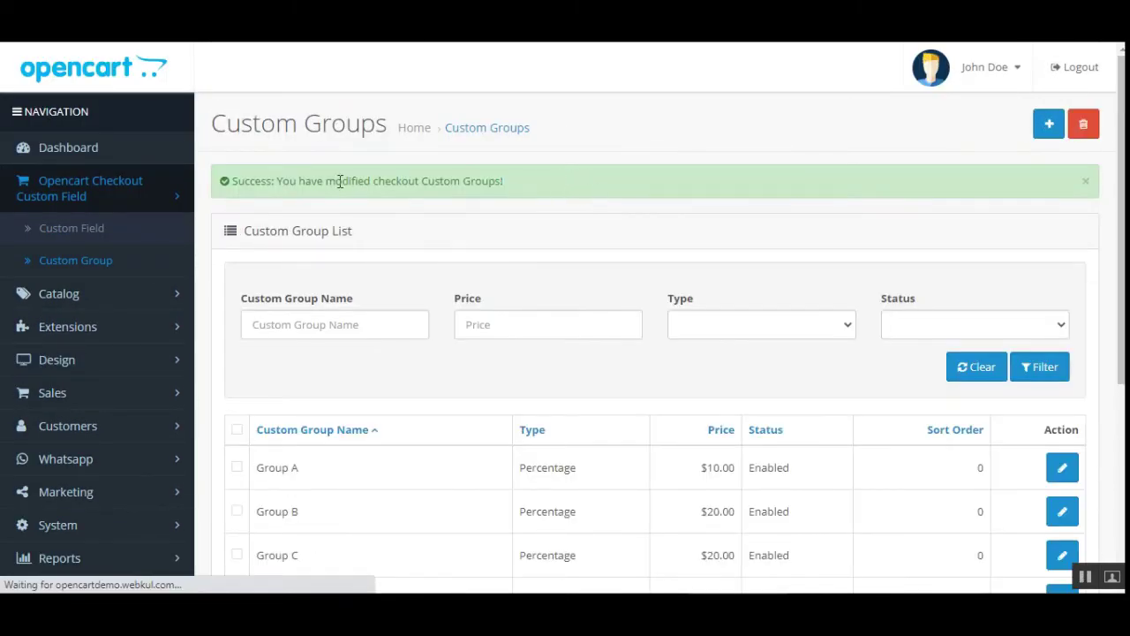
Select Group A under Checkout Custom Field, answer Your Age? with 18, and continue
{"action": "left_click_drag", "start_coordinate": [340, 181], "coordinate": [512, 182]}
{"action": "left_click", "coordinate": [590, 198]}
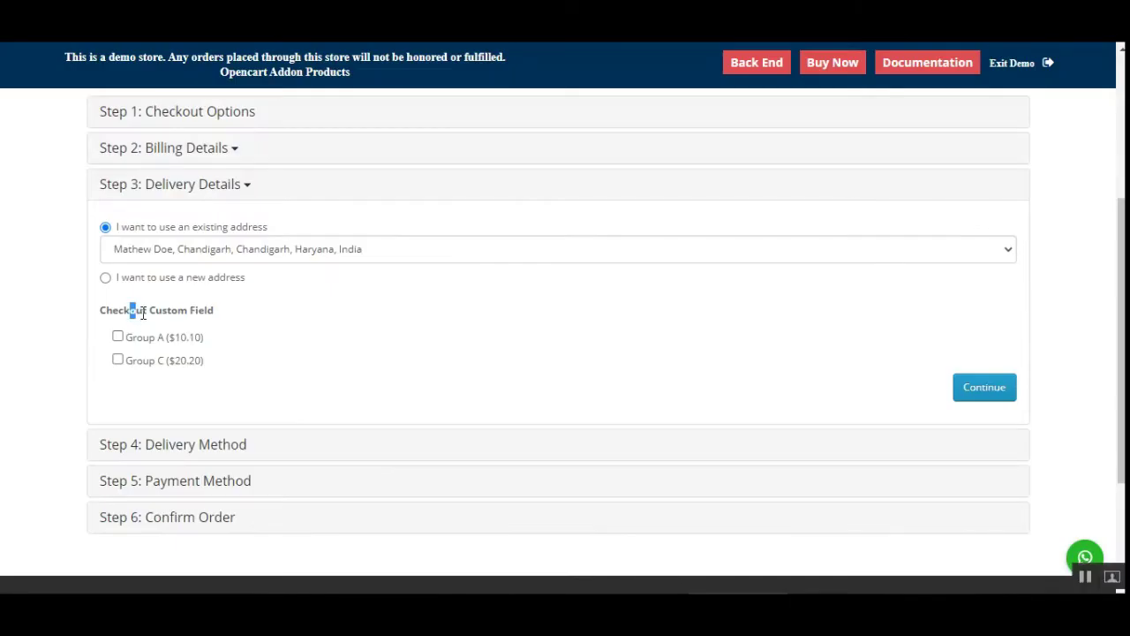
{"action": "left_click_drag", "start_coordinate": [143, 312], "coordinate": [196, 311]}
{"action": "left_click", "coordinate": [118, 337]}
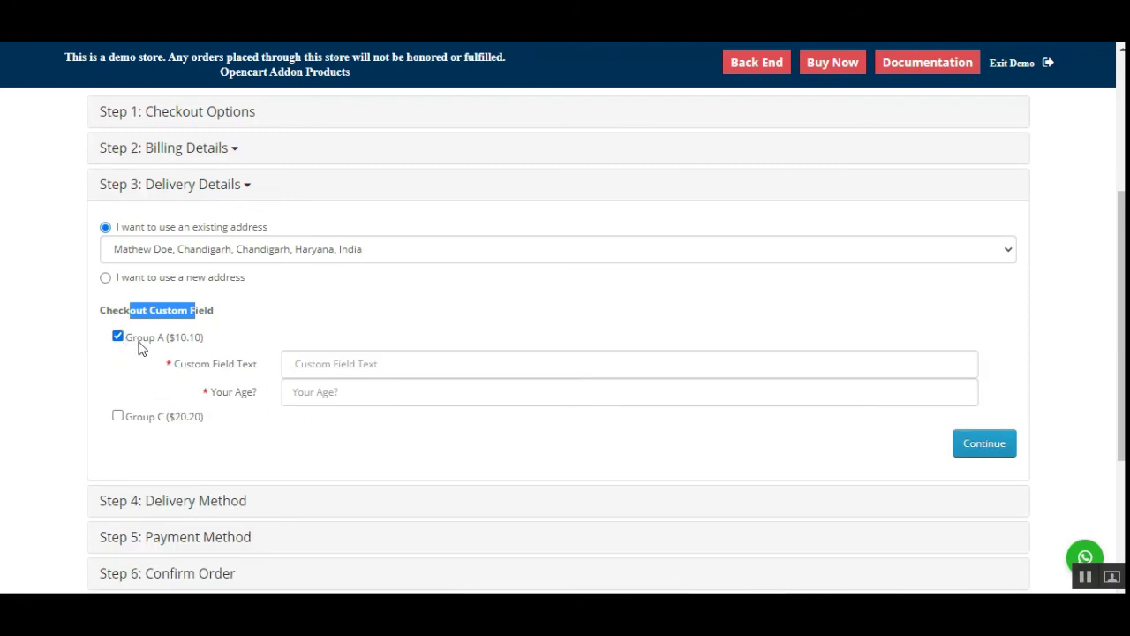
{"action": "left_click_drag", "start_coordinate": [192, 369], "coordinate": [259, 417]}
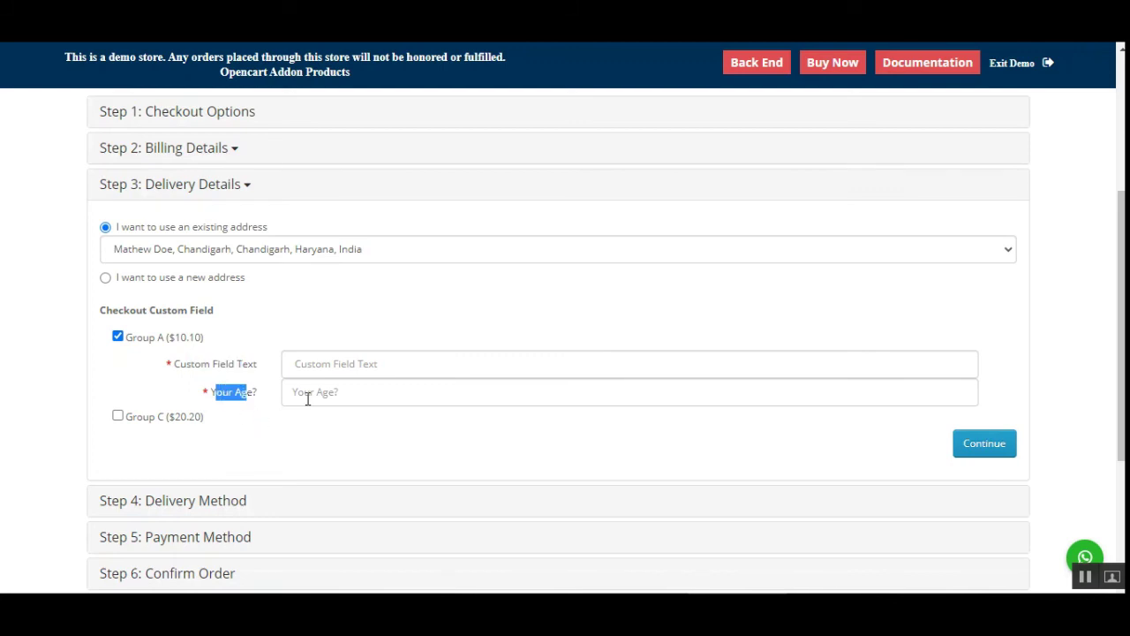
{"action": "left_click", "coordinate": [357, 396]}
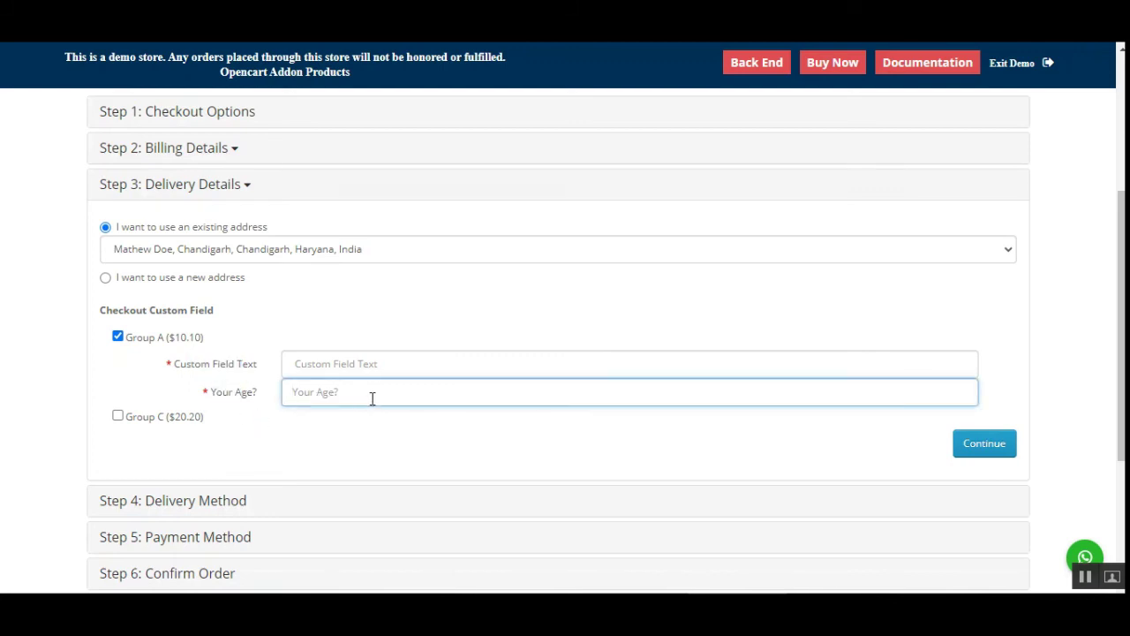
{"action": "type", "text": "18"}
{"action": "left_click", "coordinate": [983, 444]}
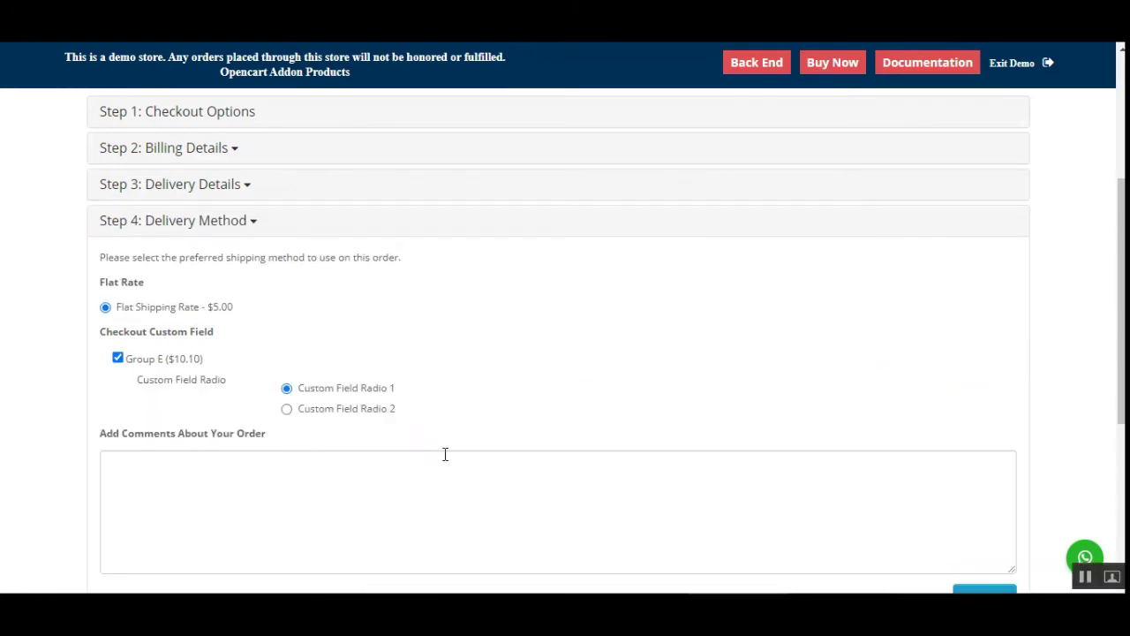
Pass Delivery Method, accept Terms & Conditions, and review the Group E charge on Confirm Order
{"action": "scroll", "coordinate": [490, 451], "scroll_direction": "down", "scroll_amount": 3}
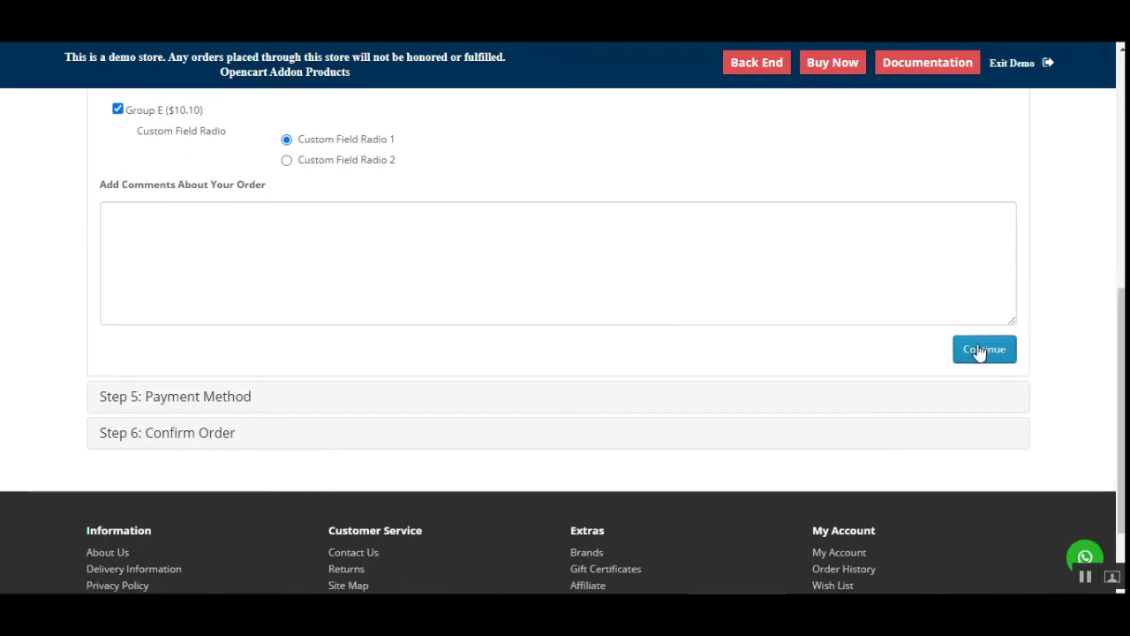
{"action": "left_click", "coordinate": [979, 348]}
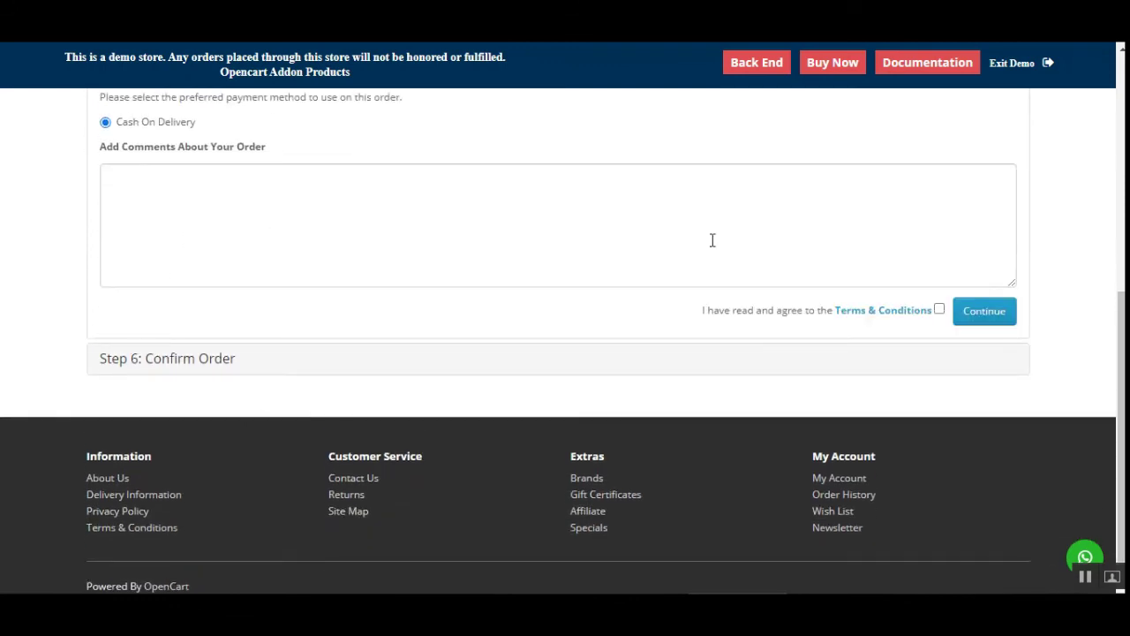
{"action": "left_click", "coordinate": [938, 309]}
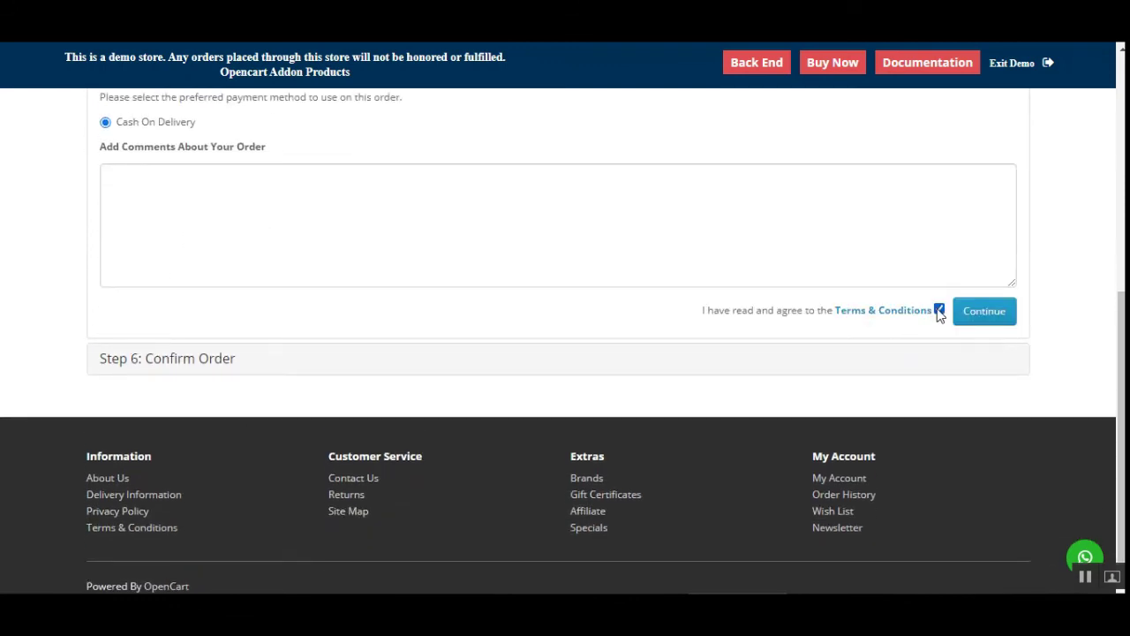
{"action": "left_click", "coordinate": [980, 316]}
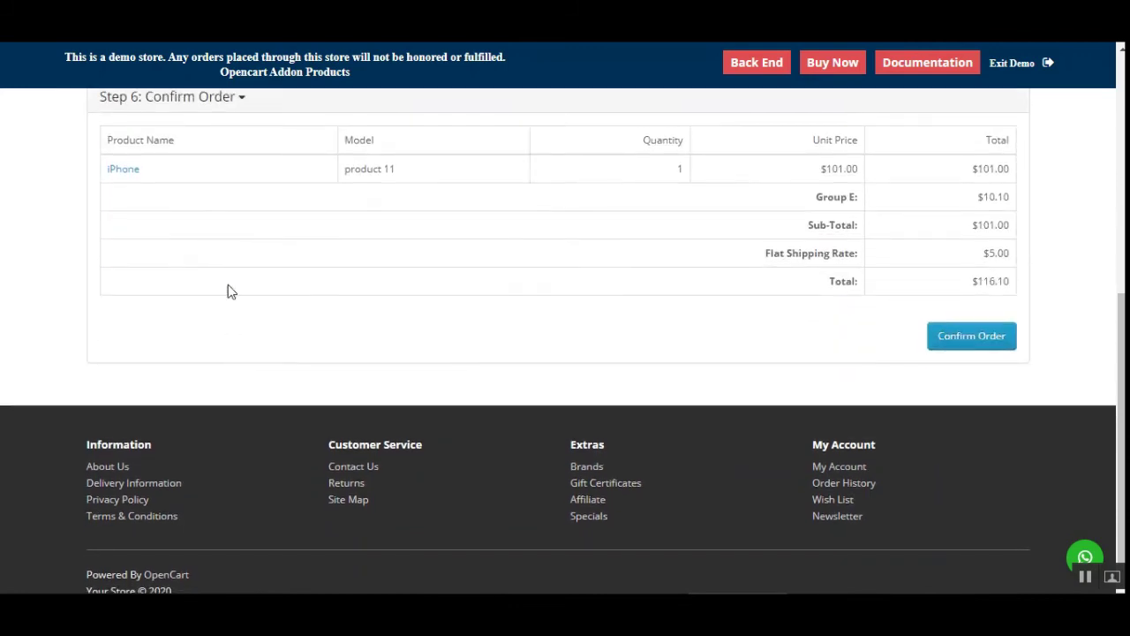
{"action": "left_click_drag", "start_coordinate": [823, 194], "coordinate": [845, 212]}
{"action": "left_click", "coordinate": [877, 222]}
{"action": "left_click_drag", "start_coordinate": [1105, 410], "coordinate": [1108, 157]}
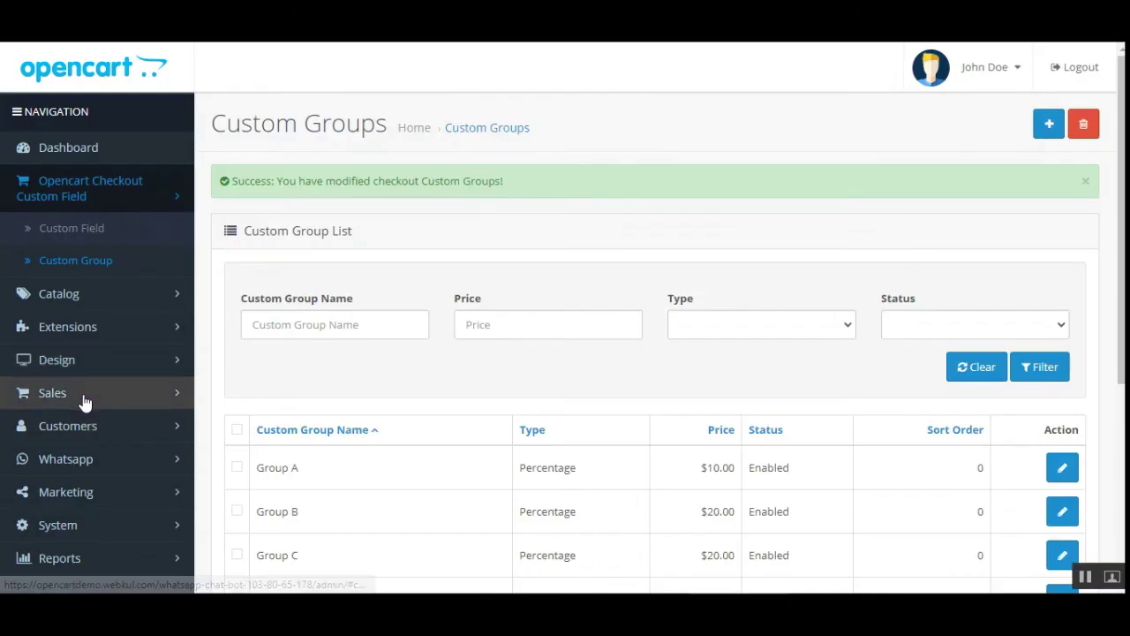
Go to Sales > Orders and view the details of order ID 8
{"action": "left_click", "coordinate": [83, 395]}
{"action": "left_click", "coordinate": [79, 429]}
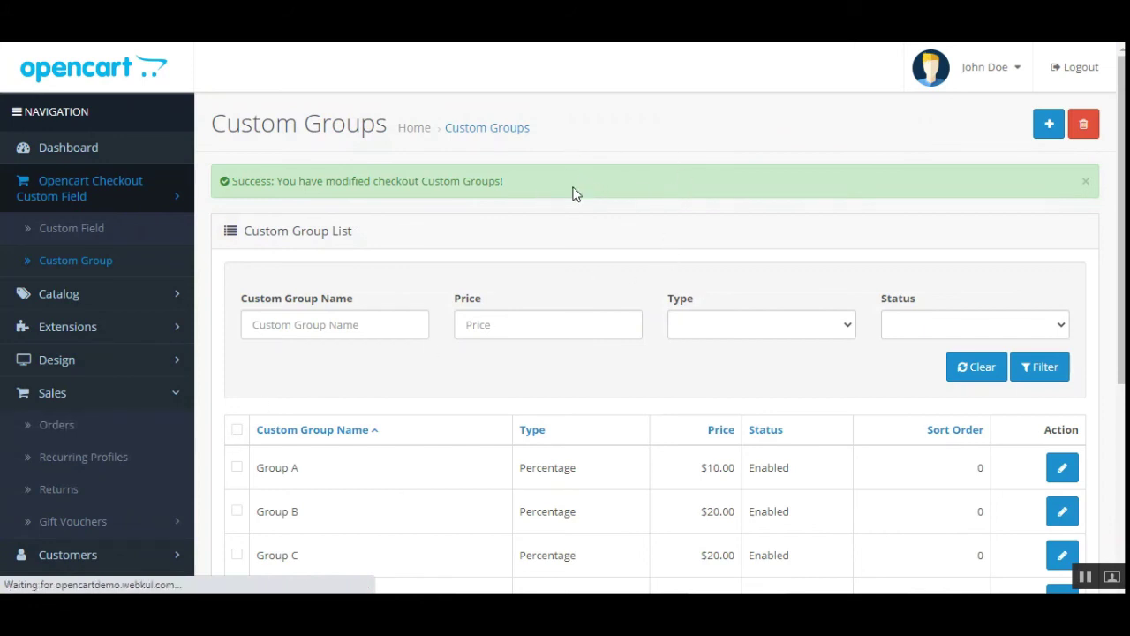
{"action": "scroll", "coordinate": [992, 219], "scroll_direction": "down", "scroll_amount": 1}
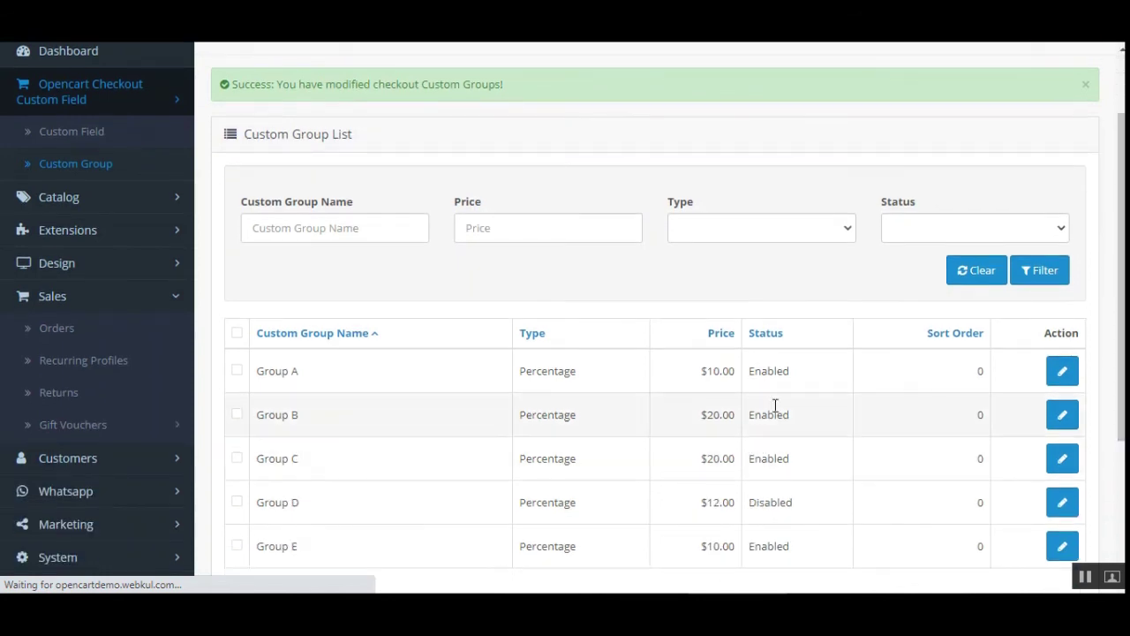
{"action": "left_click", "coordinate": [1059, 372]}
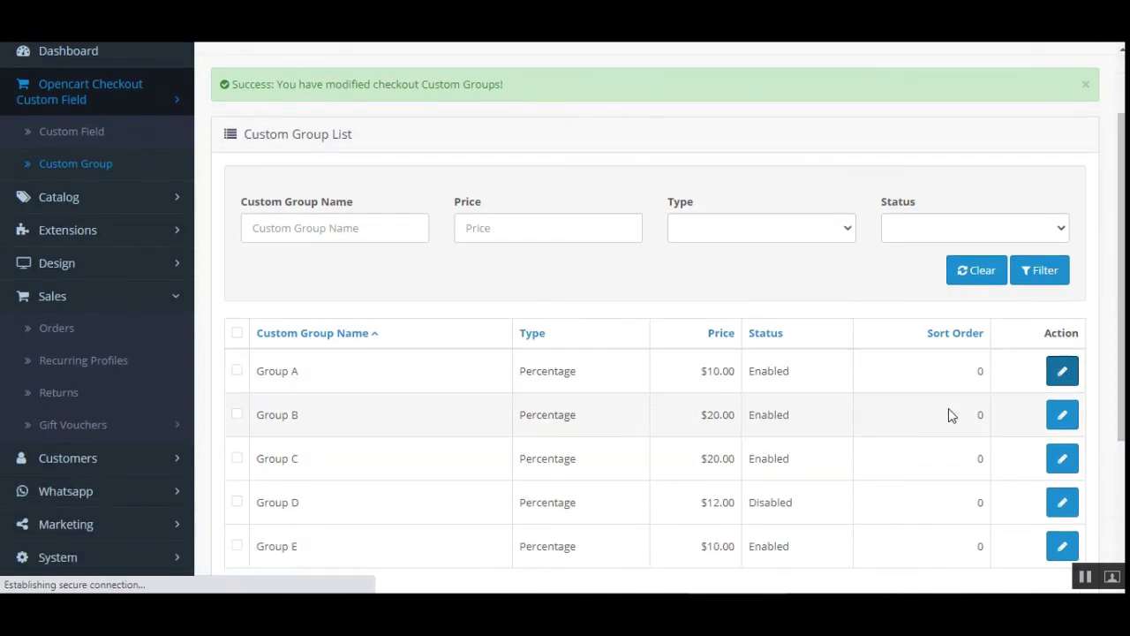
{"action": "left_click", "coordinate": [57, 327]}
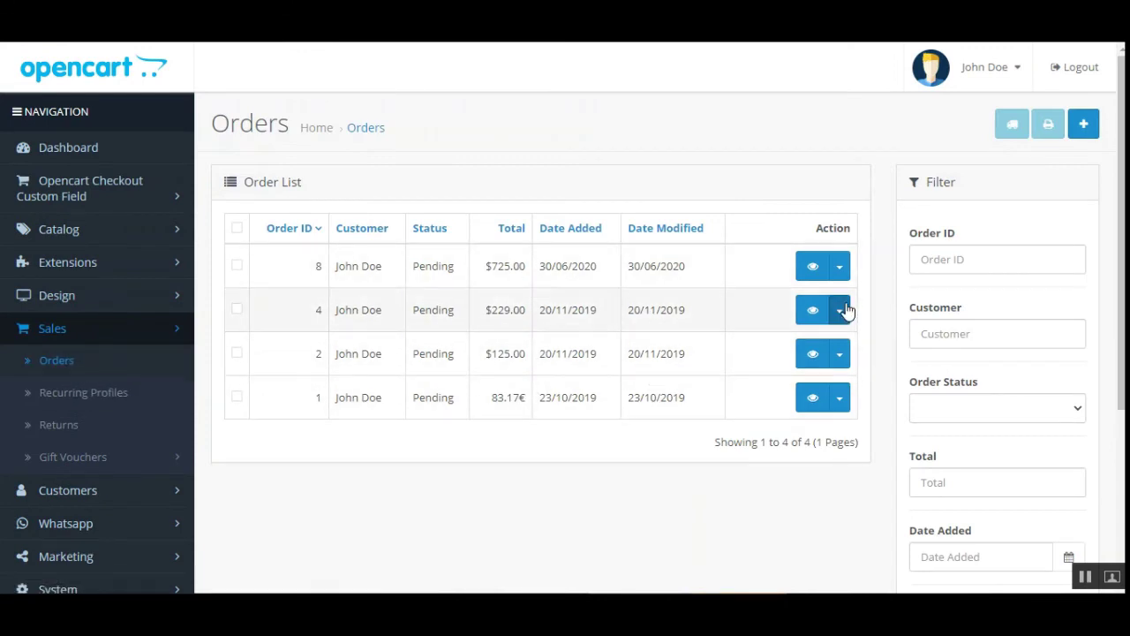
{"action": "left_click", "coordinate": [839, 267]}
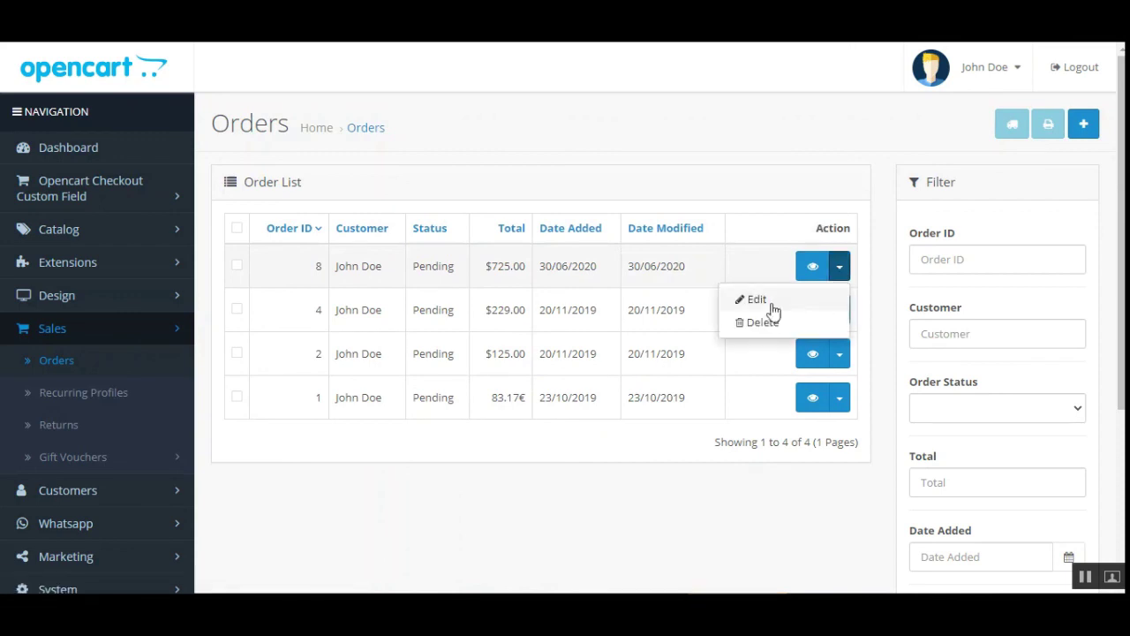
{"action": "left_click", "coordinate": [777, 189]}
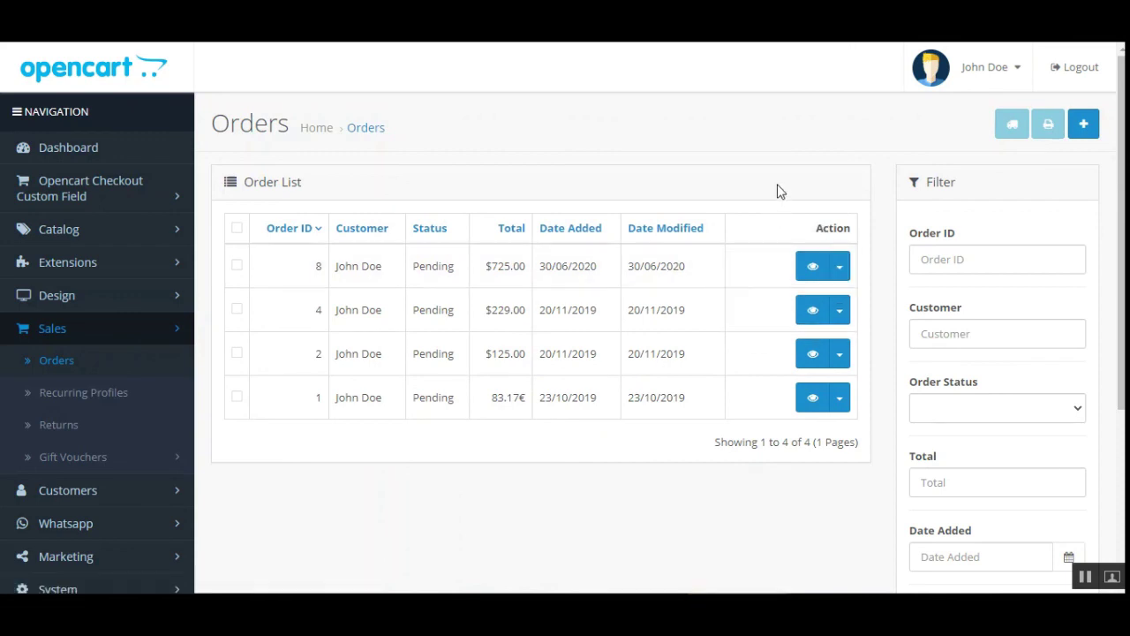
{"action": "left_click", "coordinate": [811, 274]}
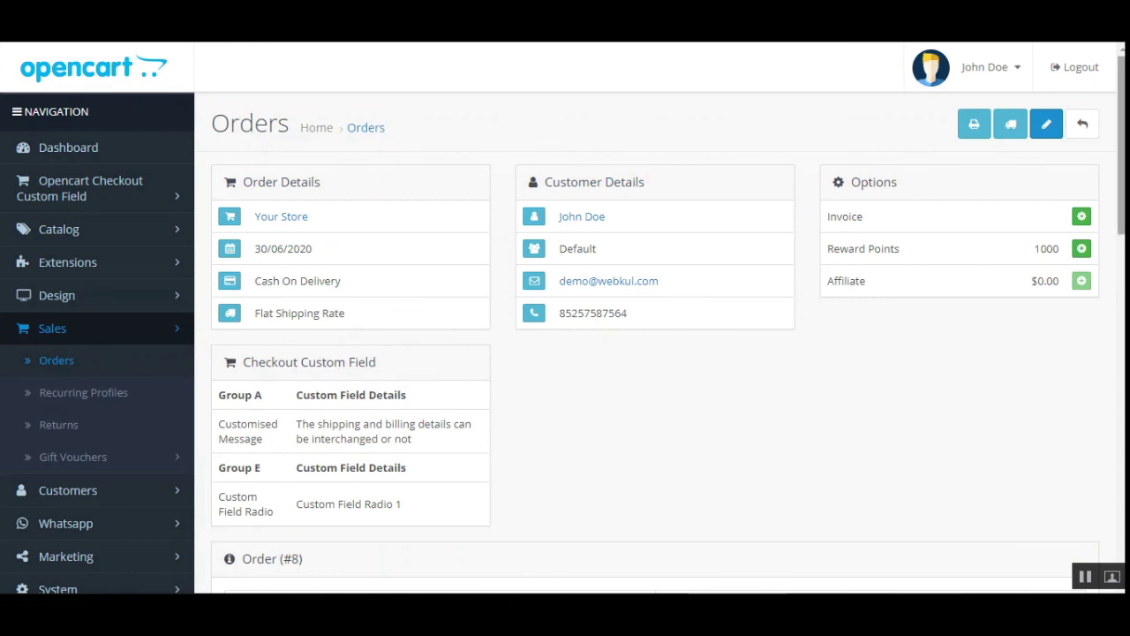
{"action": "left_click_drag", "start_coordinate": [1121, 146], "coordinate": [1121, 314]}
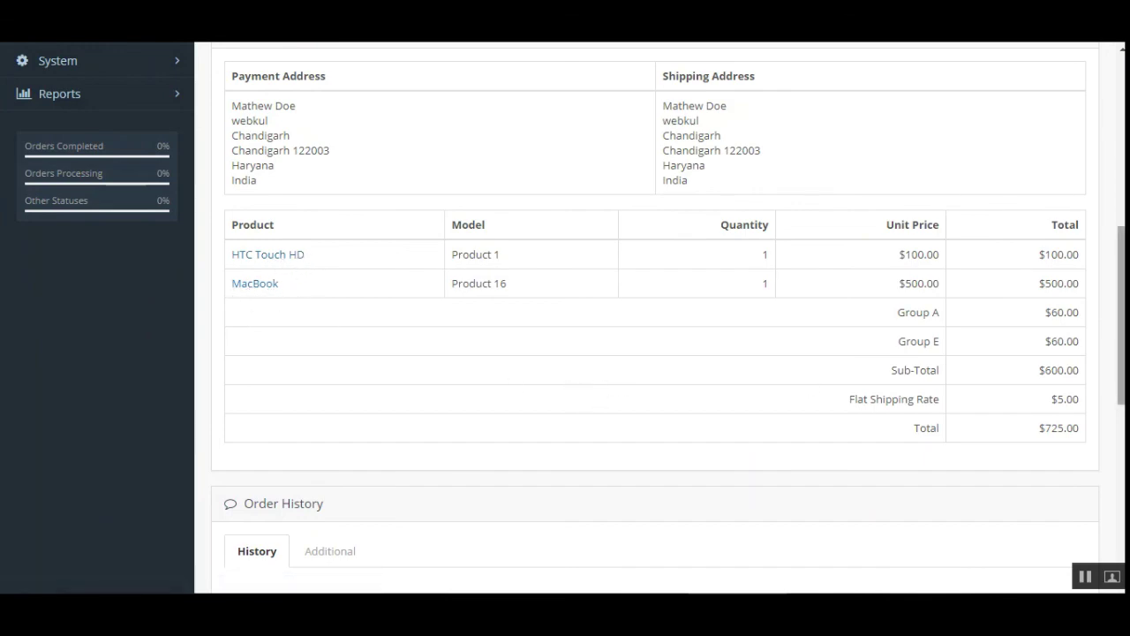
{"action": "scroll", "coordinate": [668, 316], "scroll_direction": "down", "scroll_amount": 3}
{"action": "scroll", "coordinate": [668, 316], "scroll_direction": "up", "scroll_amount": 7}
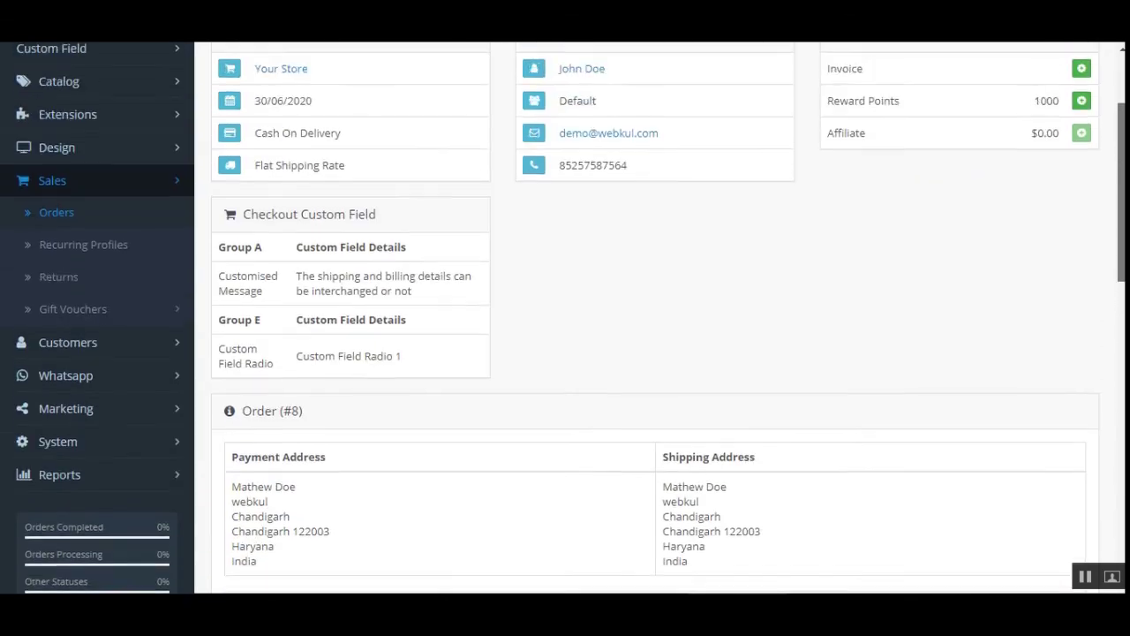
{"action": "scroll", "coordinate": [554, 356], "scroll_direction": "up", "scroll_amount": 1}
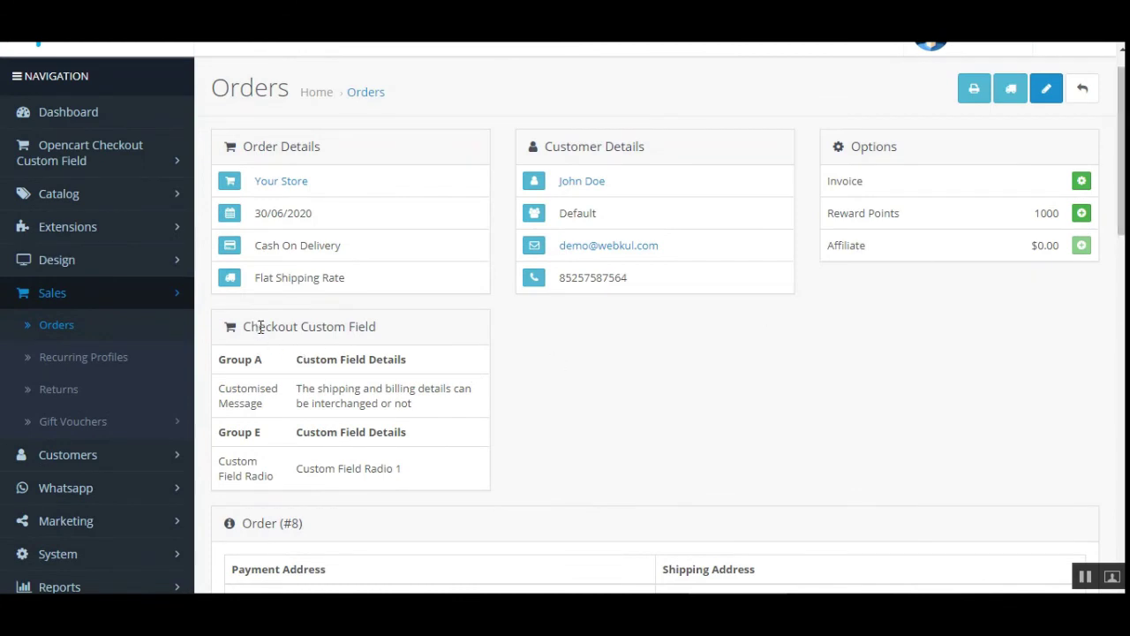
{"action": "left_click_drag", "start_coordinate": [261, 326], "coordinate": [377, 327]}
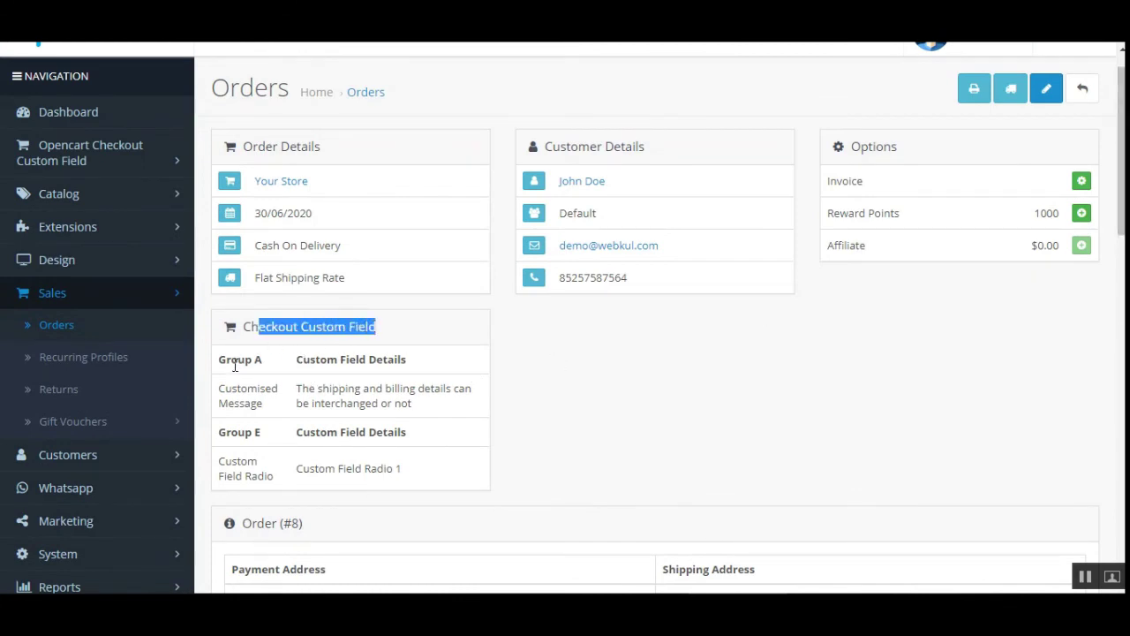
{"action": "left_click_drag", "start_coordinate": [226, 361], "coordinate": [374, 437]}
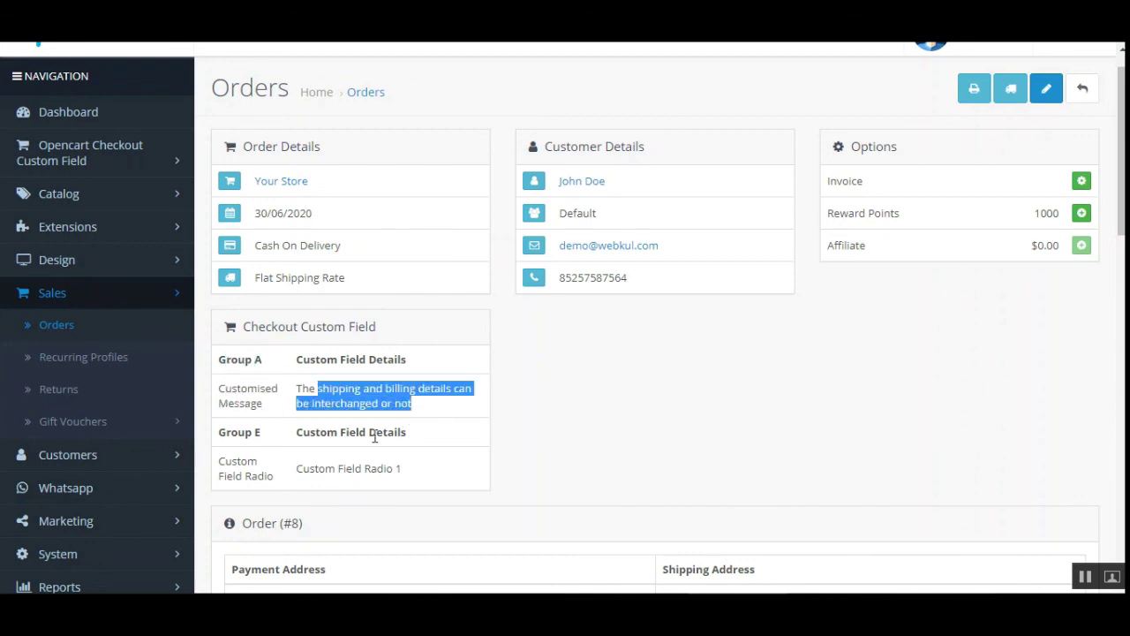
{"action": "left_click_drag", "start_coordinate": [225, 462], "coordinate": [407, 479]}
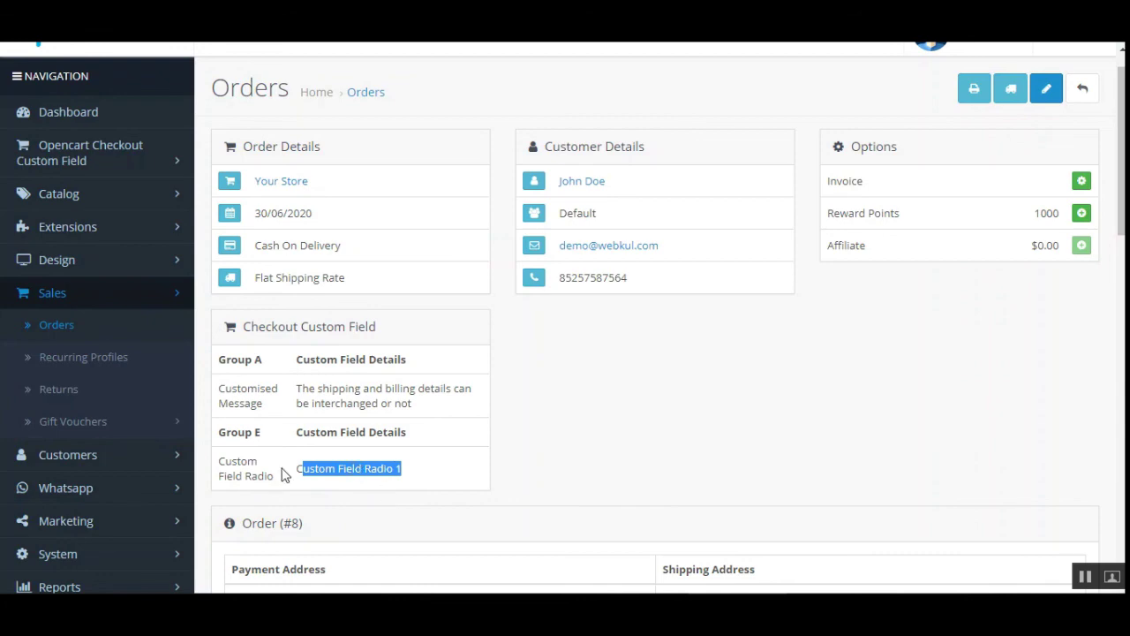
{"action": "left_click_drag", "start_coordinate": [296, 468], "coordinate": [461, 474]}
{"action": "scroll", "coordinate": [597, 451], "scroll_direction": "down", "scroll_amount": 3}
{"action": "scroll", "coordinate": [595, 448], "scroll_direction": "up", "scroll_amount": 3}
Print Invoice #8 and review its Checkout Custom Field entries for Group A and Group E
{"action": "left_click", "coordinate": [974, 89]}
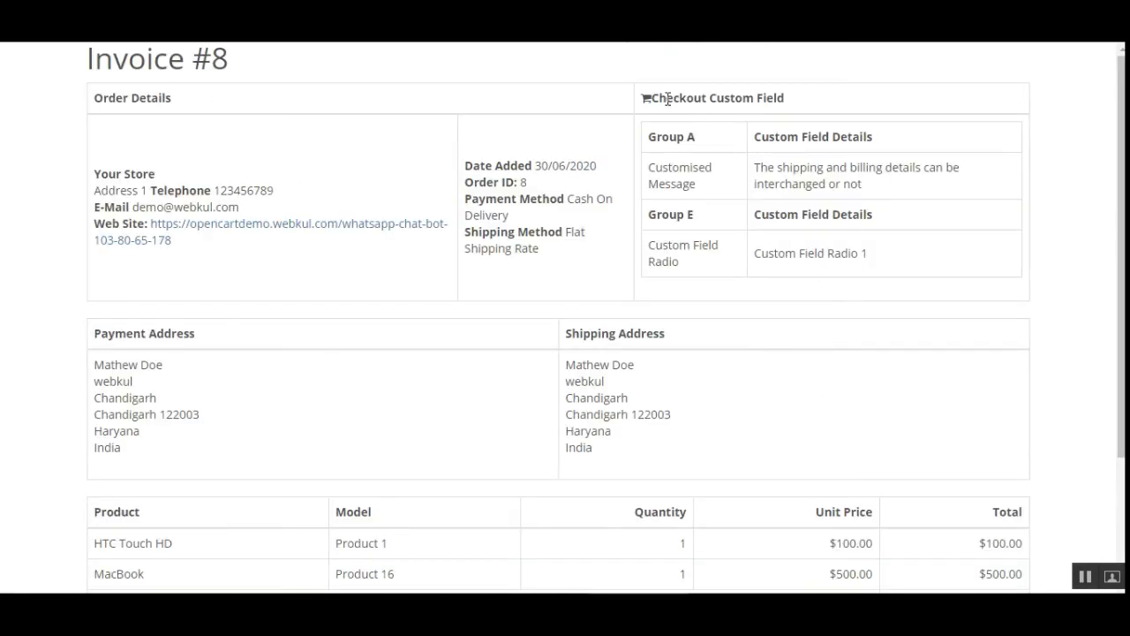
{"action": "left_click_drag", "start_coordinate": [667, 98], "coordinate": [755, 113]}
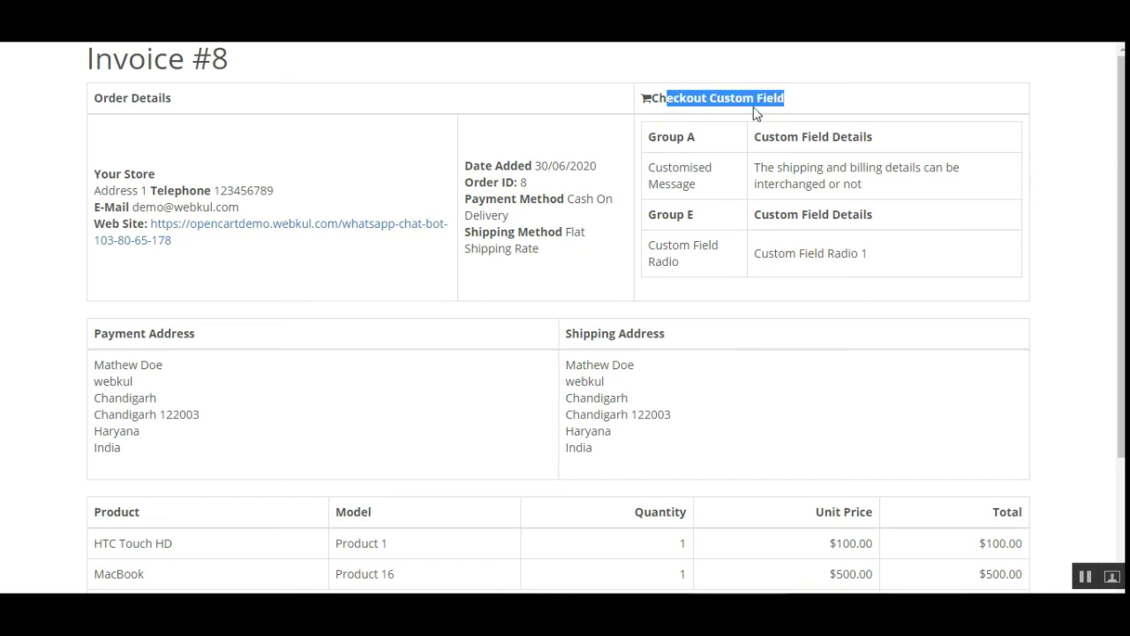
{"action": "left_click", "coordinate": [657, 103]}
{"action": "left_click_drag", "start_coordinate": [654, 100], "coordinate": [776, 104]}
{"action": "left_click_drag", "start_coordinate": [649, 138], "coordinate": [698, 189]}
{"action": "double_click", "coordinate": [658, 217]}
{"action": "left_click_drag", "start_coordinate": [656, 247], "coordinate": [681, 271]}
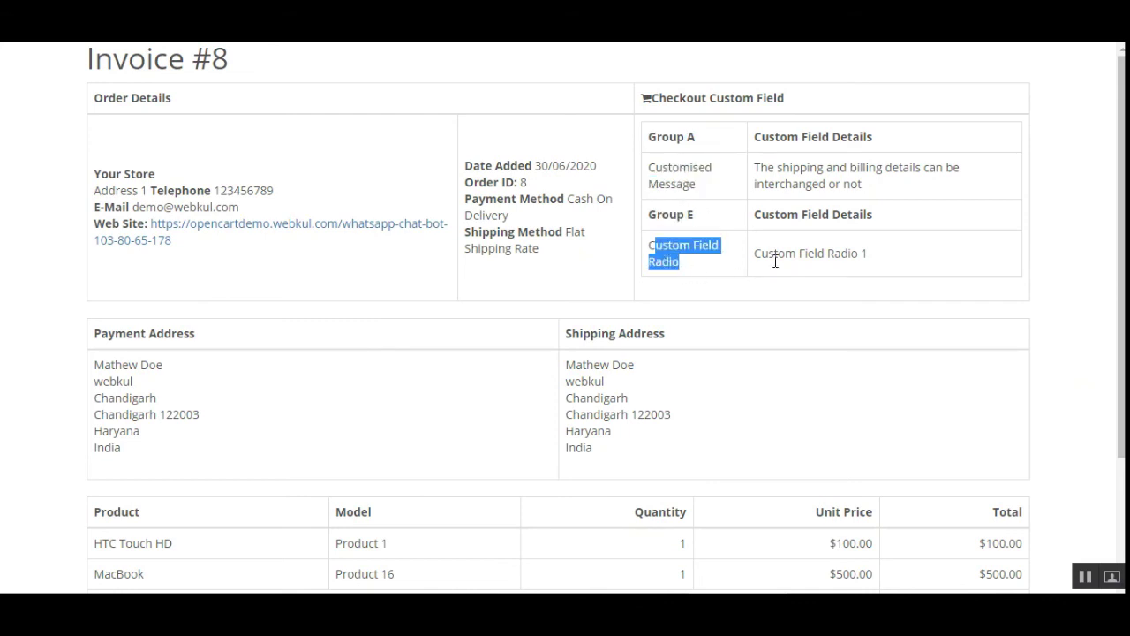